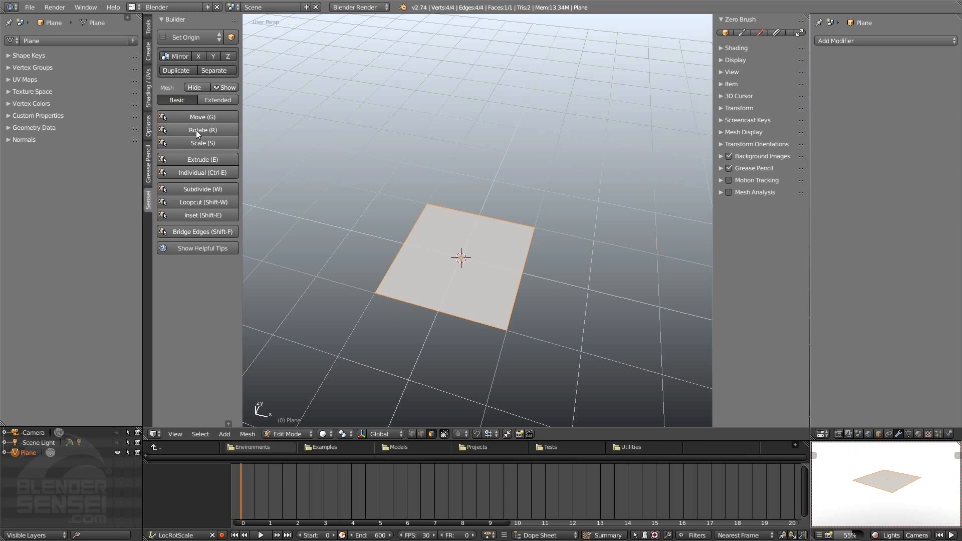
Try extruding the plane's single face freely upward and sideways, and undo it.
{"action": "middle_click_drag", "start_coordinate": [293, 360], "coordinate": [418, 307]}
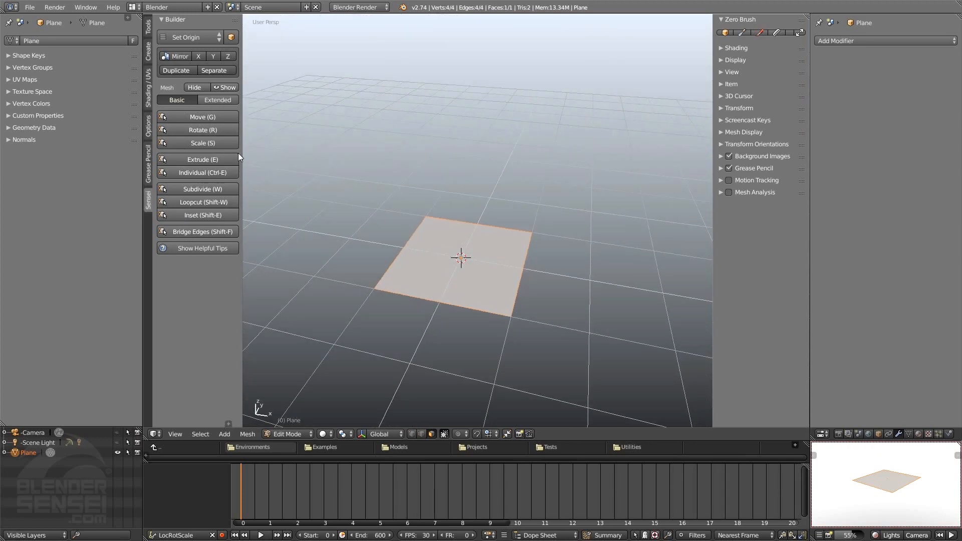
{"action": "left_click", "coordinate": [209, 158]}
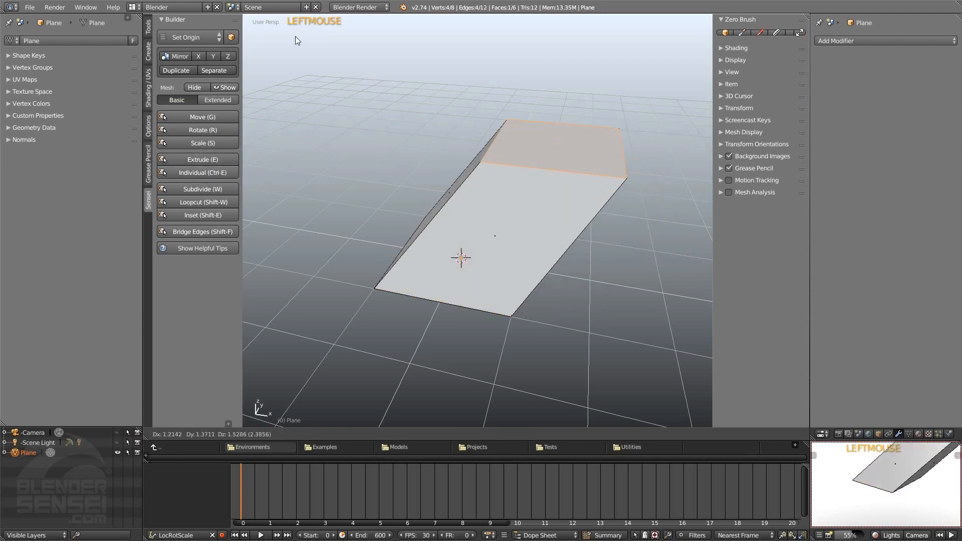
{"action": "left_click", "coordinate": [315, 105]}
{"action": "key", "text": "ctrl+z"}
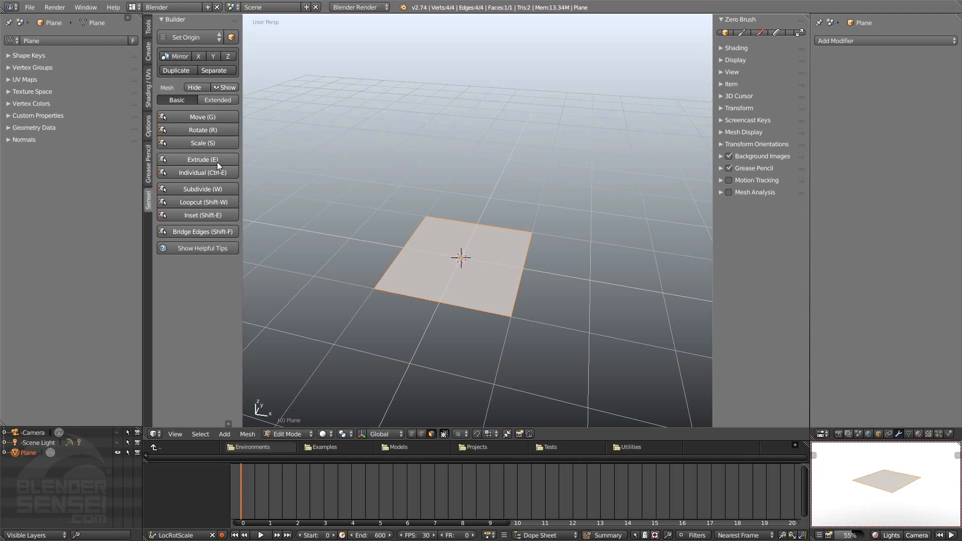
Extrude the plane's face straight up by about 1 unit to form a box.
{"action": "key", "text": "e"}
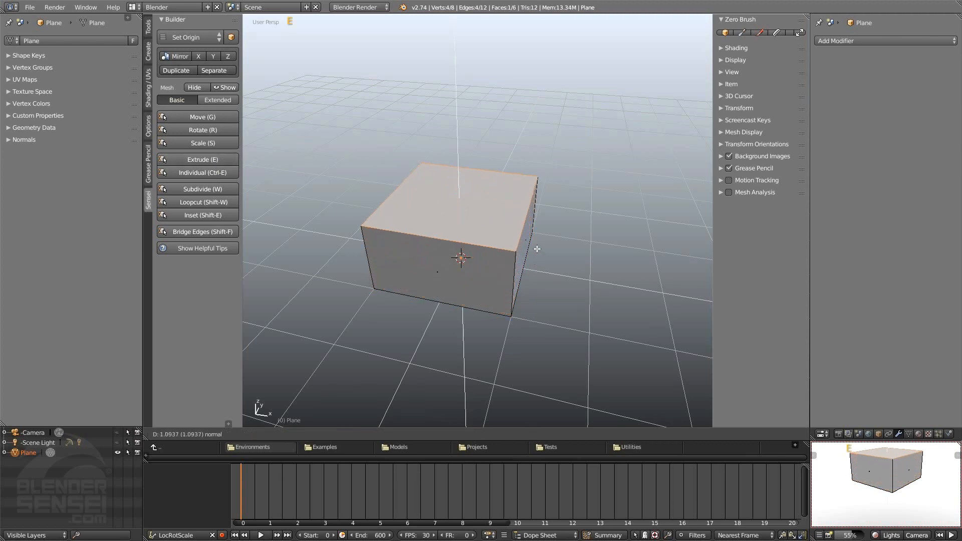
{"action": "left_click", "coordinate": [538, 261]}
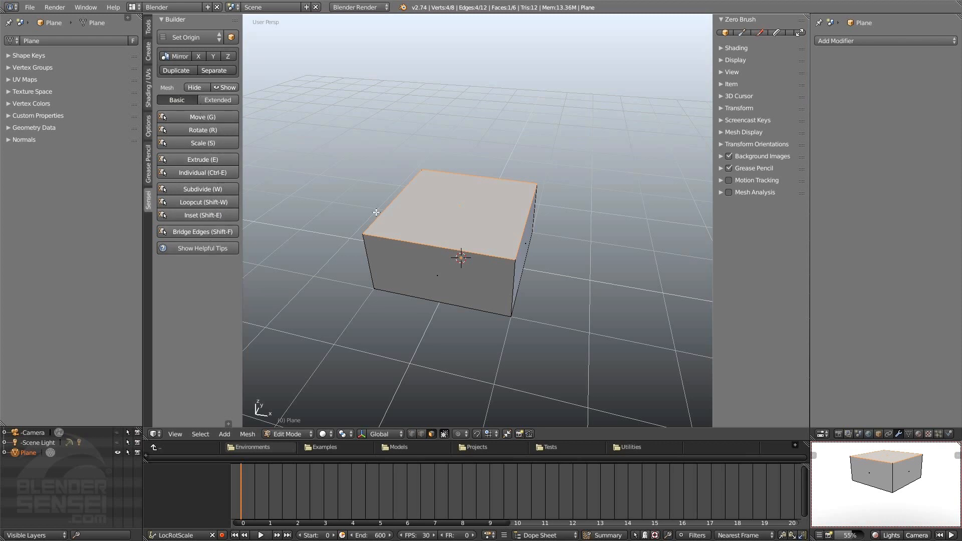
Show the helpful tips, read through the hotkey list, and hide the tips.
{"action": "left_click", "coordinate": [234, 248]}
{"action": "scroll", "coordinate": [210, 303], "scroll_direction": "down", "scroll_amount": 8}
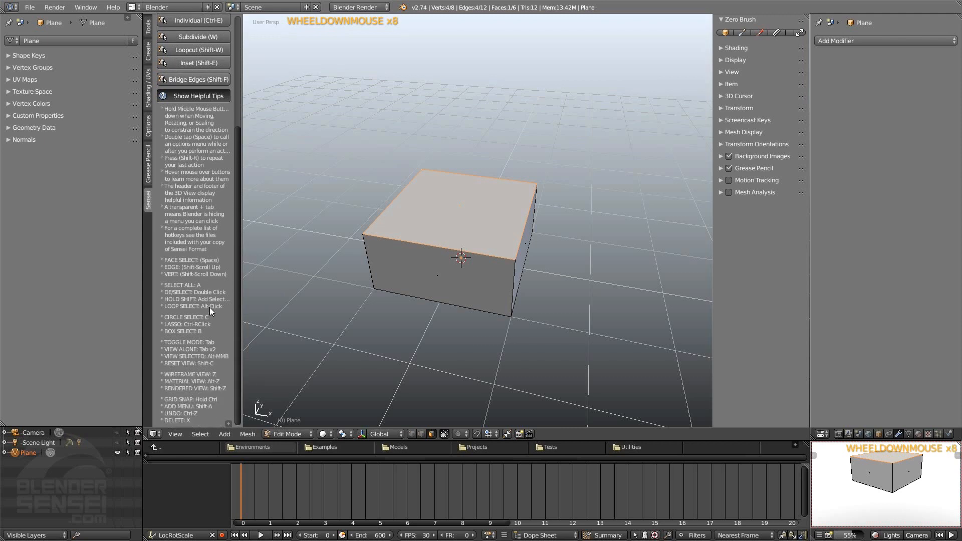
{"action": "scroll", "coordinate": [209, 308], "scroll_direction": "up", "scroll_amount": 9}
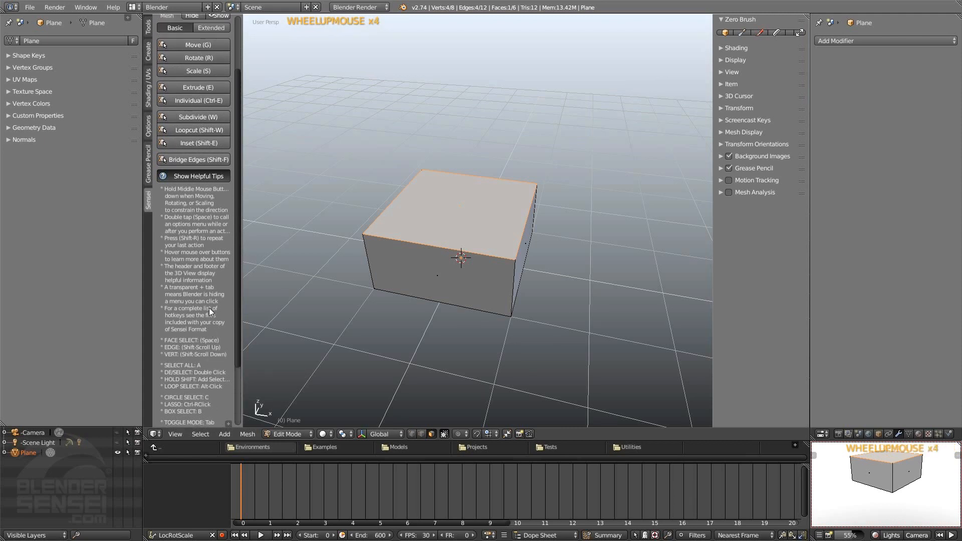
{"action": "left_click", "coordinate": [213, 247]}
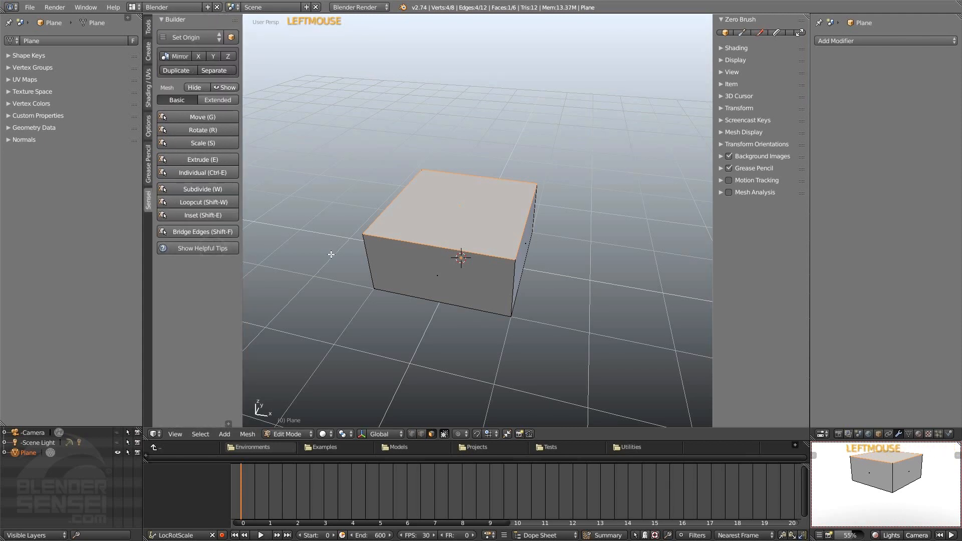
Extrude the box's top face upward two more times to build a tall column of three stacked sections.
{"action": "middle_click_drag", "start_coordinate": [467, 246], "coordinate": [569, 255]}
{"action": "middle_click_drag", "start_coordinate": [354, 245], "coordinate": [395, 269]}
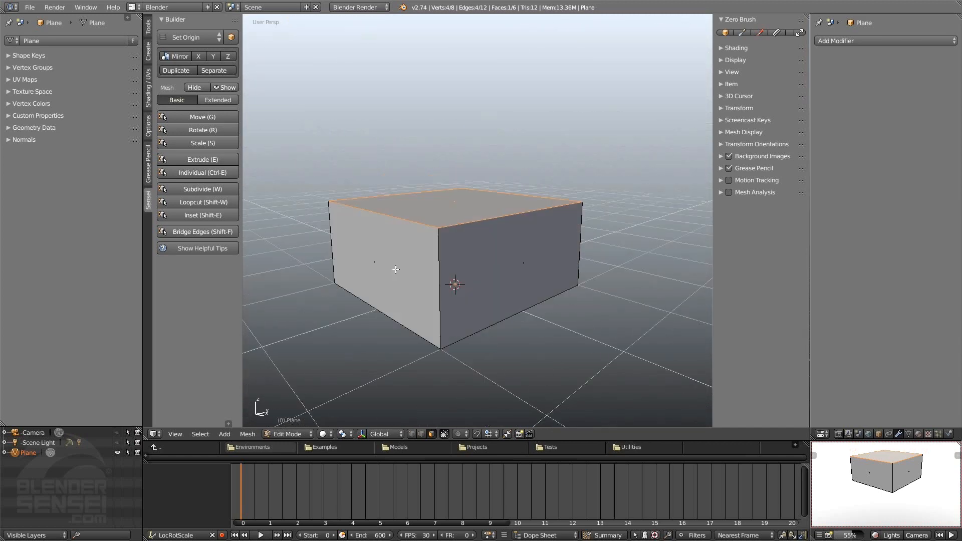
{"action": "middle_click_drag", "start_coordinate": [468, 273], "coordinate": [562, 268]}
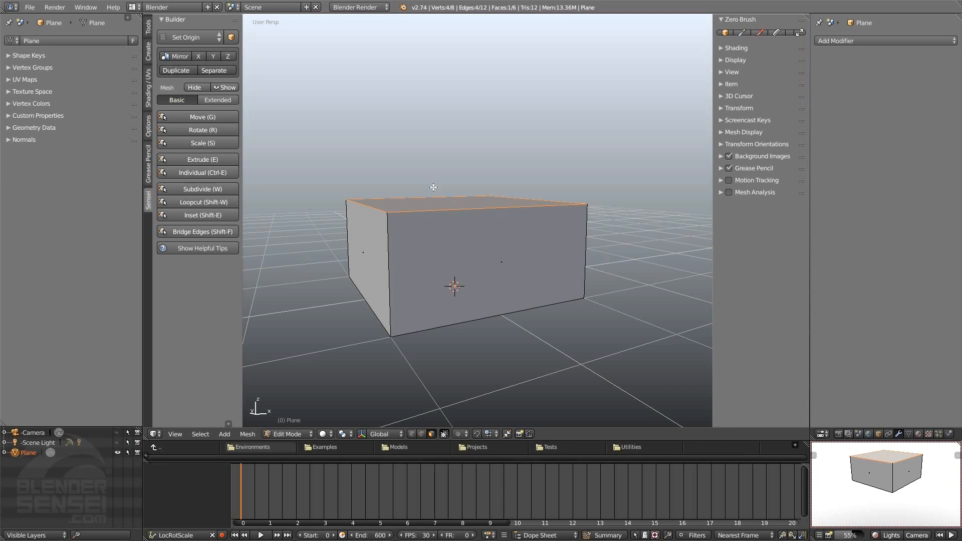
{"action": "middle_click_drag", "start_coordinate": [434, 187], "coordinate": [443, 195]}
{"action": "key", "text": "e"}
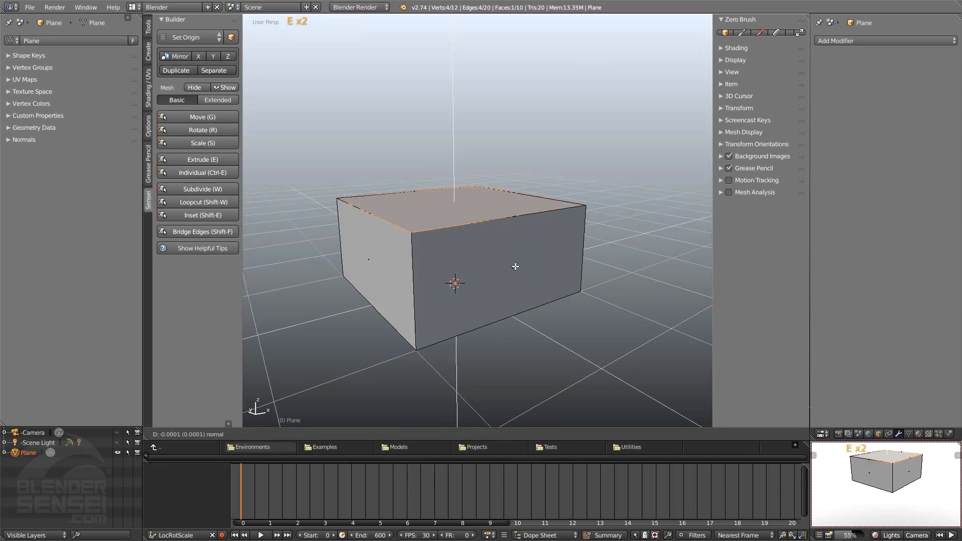
{"action": "left_click", "coordinate": [522, 131]}
{"action": "middle_click_drag", "start_coordinate": [522, 131], "coordinate": [529, 206], "text": "shift"}
{"action": "key", "text": "e"}
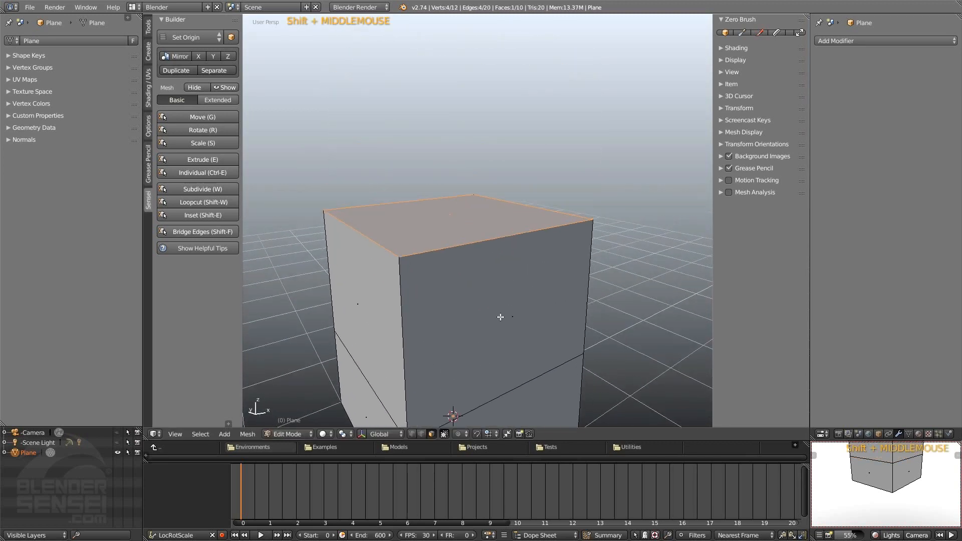
{"action": "left_click", "coordinate": [493, 177]}
{"action": "scroll", "coordinate": [494, 176], "scroll_direction": "down", "scroll_amount": 3}
{"action": "middle_click_drag", "start_coordinate": [493, 176], "coordinate": [441, 261]}
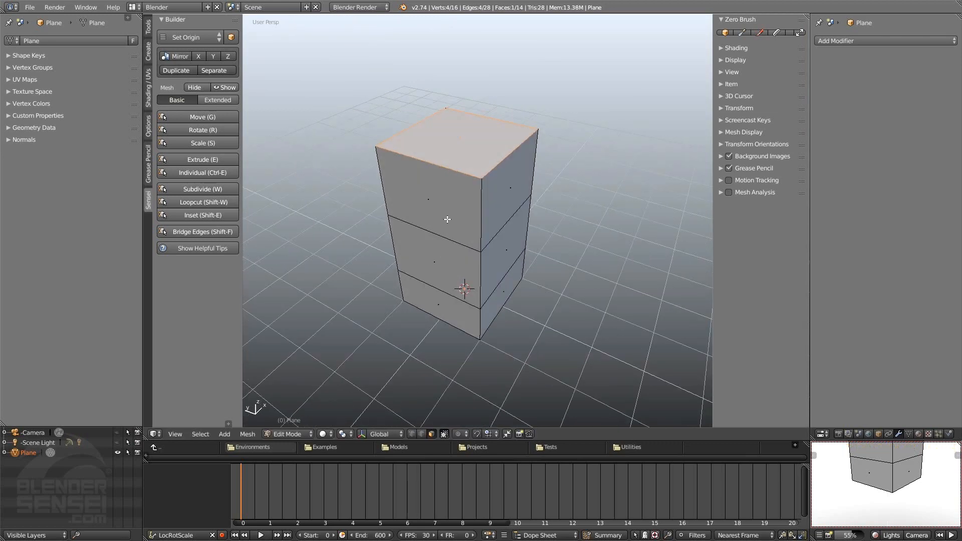
Select the middle and upper faces on one side of the column plus the top face, and extrude them together outward.
{"action": "left_click", "coordinate": [437, 257]}
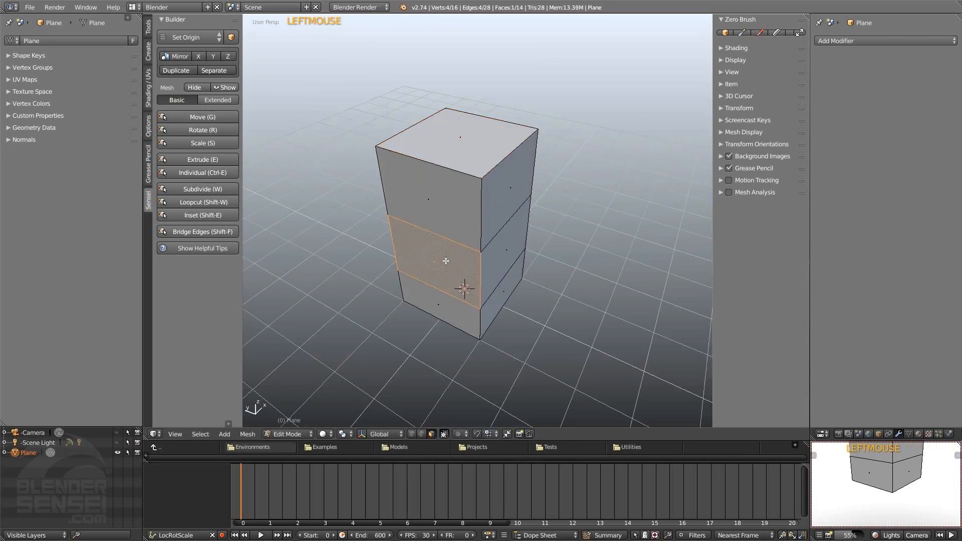
{"action": "left_click", "coordinate": [444, 205], "text": "shift"}
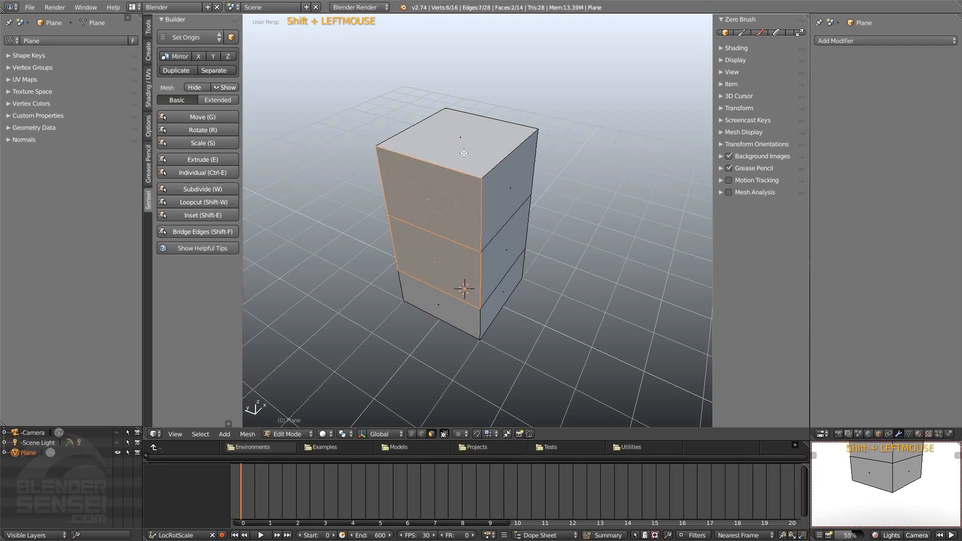
{"action": "left_click", "coordinate": [463, 152], "text": "shift"}
{"action": "middle_click_drag", "start_coordinate": [498, 190], "coordinate": [518, 193]}
{"action": "key", "text": "e"}
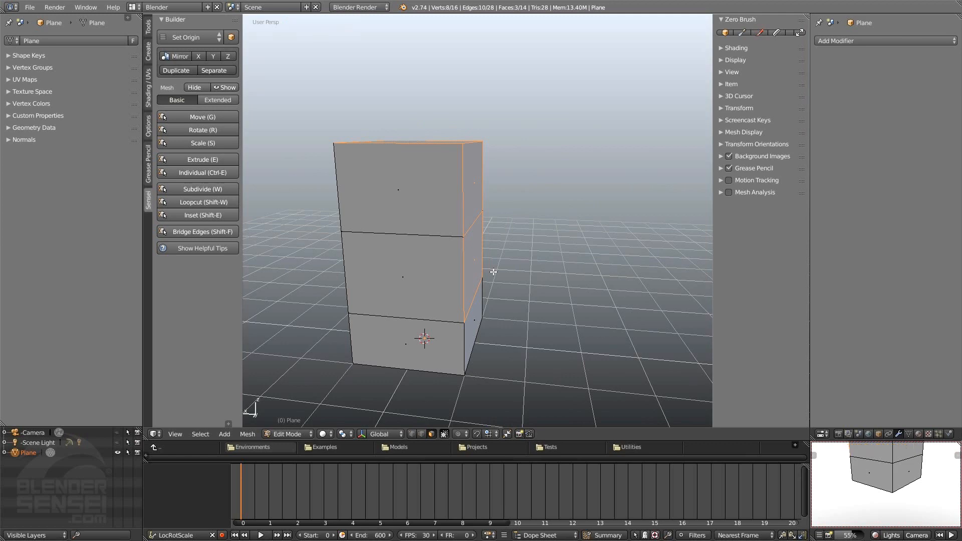
{"action": "left_click", "coordinate": [575, 211]}
Add the five adjoining faces on the side, top and neighbouring end to the selection and extrude all of them by about 2.4 units.
{"action": "middle_click_drag", "start_coordinate": [575, 210], "coordinate": [548, 260]}
{"action": "scroll", "coordinate": [588, 190], "scroll_direction": "down", "scroll_amount": 1}
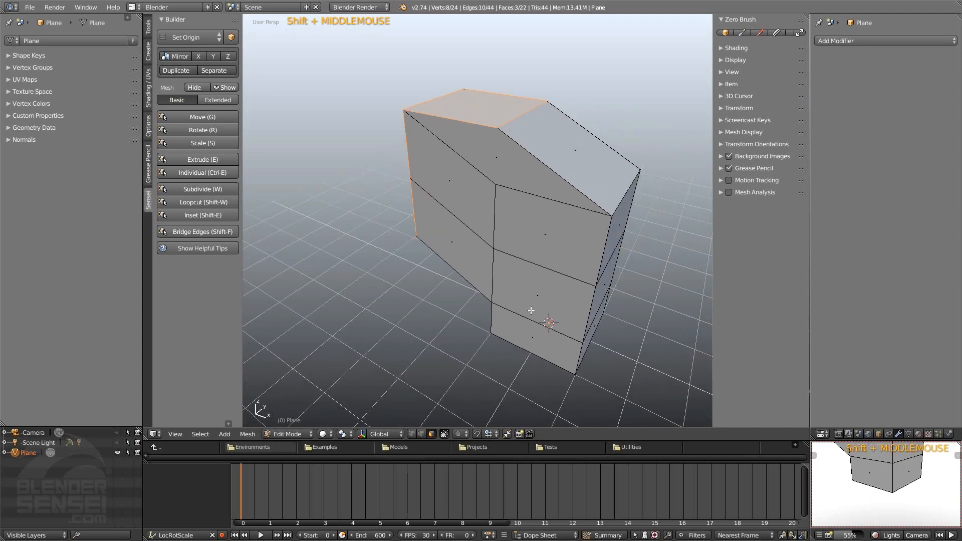
{"action": "middle_click_drag", "start_coordinate": [530, 311], "coordinate": [556, 213]}
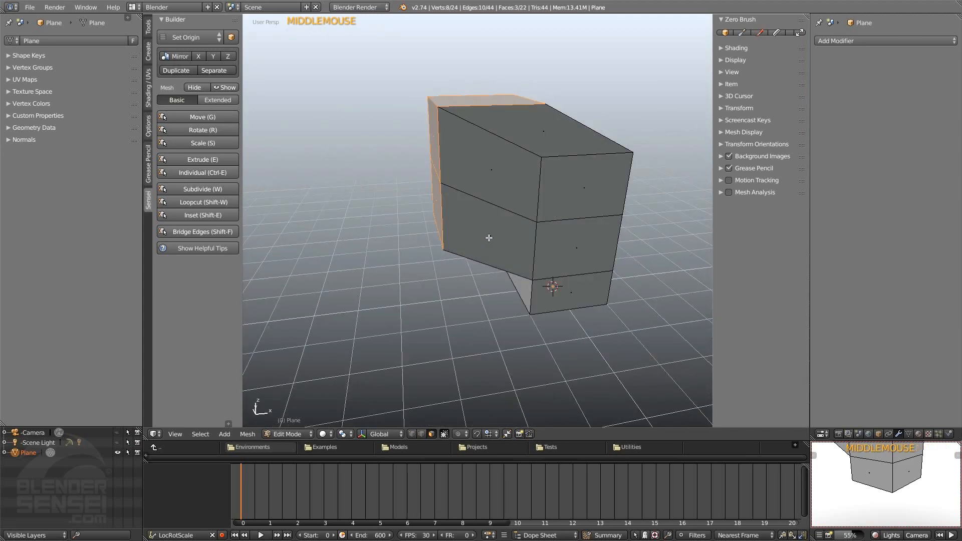
{"action": "left_click", "coordinate": [489, 236], "text": "shift"}
{"action": "left_click", "coordinate": [485, 174], "text": "shift"}
{"action": "left_click", "coordinate": [530, 133], "text": "shift"}
{"action": "left_click", "coordinate": [569, 199], "text": "shift"}
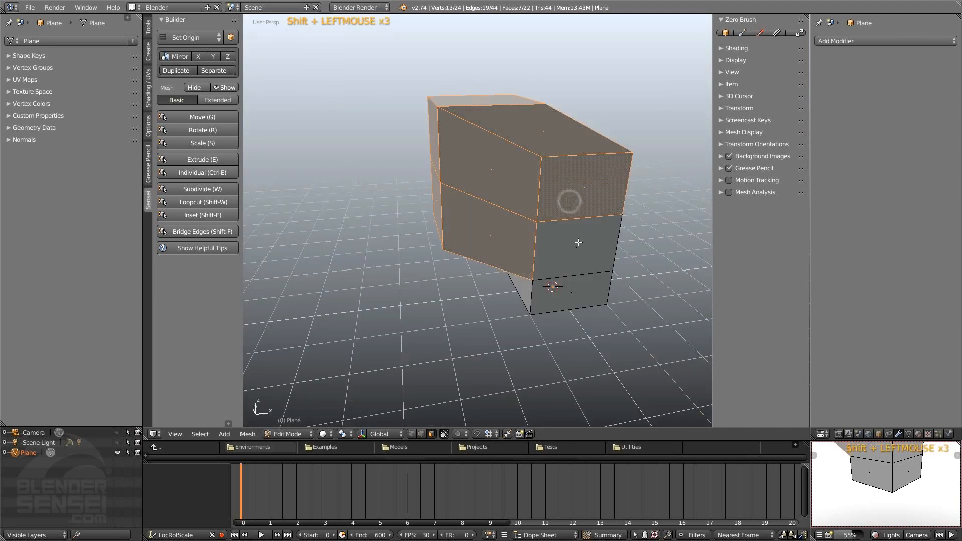
{"action": "left_click", "coordinate": [576, 244], "text": "shift"}
{"action": "middle_click_drag", "start_coordinate": [576, 244], "coordinate": [518, 257]}
{"action": "key", "text": "e"}
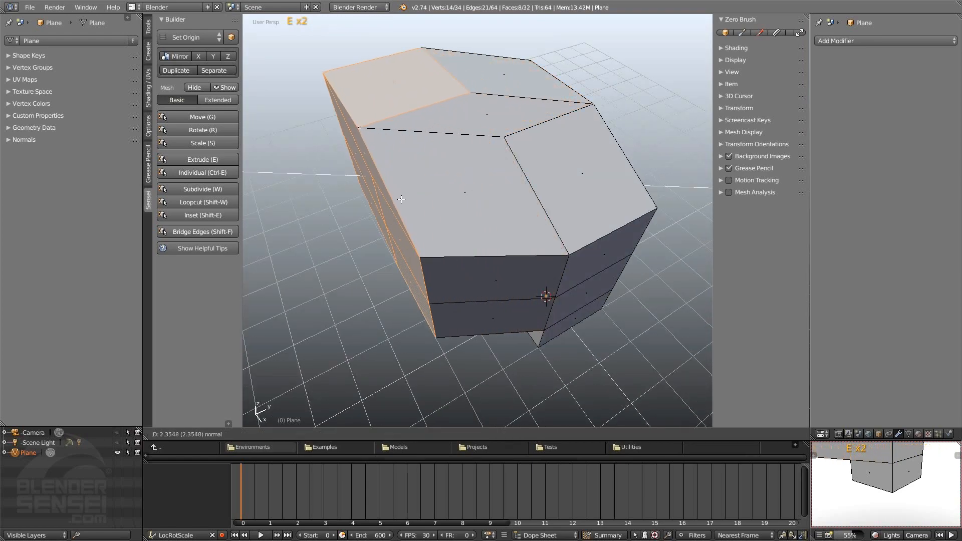
{"action": "left_click", "coordinate": [382, 197]}
Extrude the still-selected group of faces once more to lengthen the mesh.
{"action": "middle_click_drag", "start_coordinate": [341, 204], "coordinate": [633, 257]}
{"action": "key", "text": "e"}
{"action": "key", "text": "e"}
{"action": "left_click", "coordinate": [597, 253]}
Return to Object Mode and delete the whole extruded mesh object.
{"action": "key", "text": "Tab"}
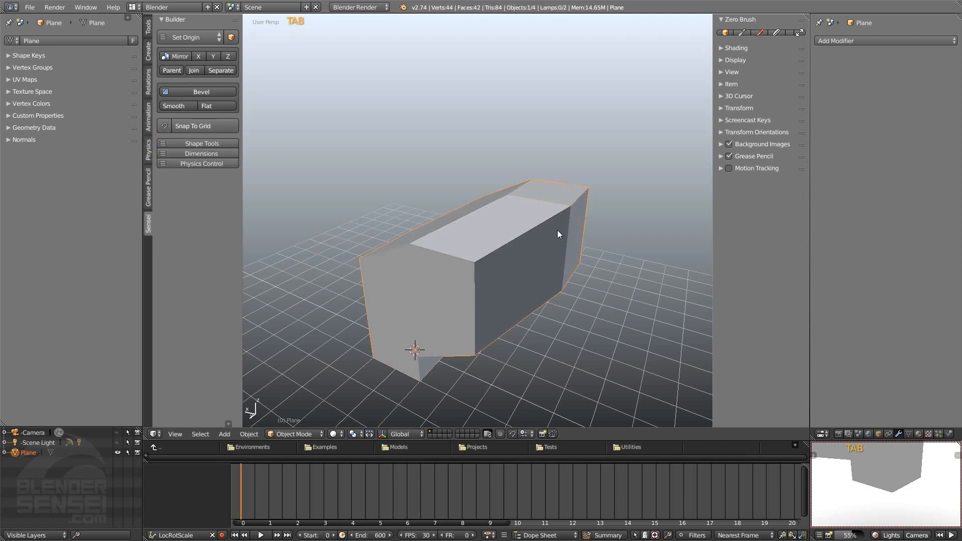
{"action": "key", "text": "x"}
{"action": "left_click", "coordinate": [555, 242]}
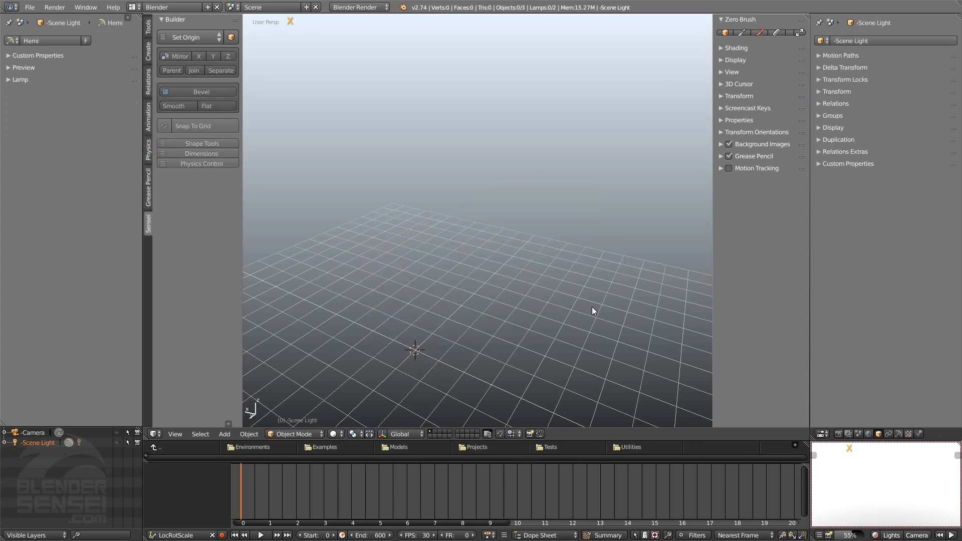
Add a new plane mesh at the 3D cursor.
{"action": "middle_click_drag", "start_coordinate": [528, 354], "coordinate": [556, 311], "text": "shift"}
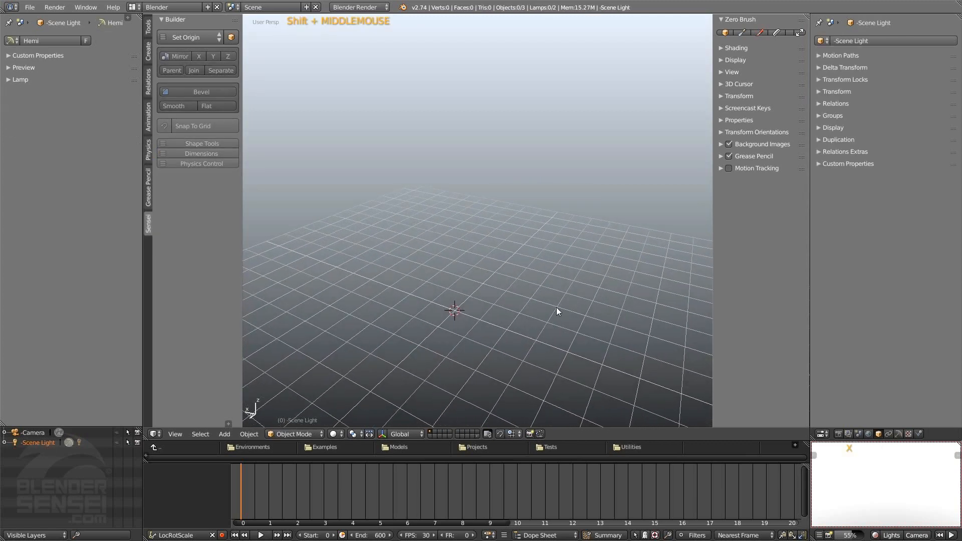
{"action": "key", "text": "shift+a"}
{"action": "mouse_move", "coordinate": [569, 263]}
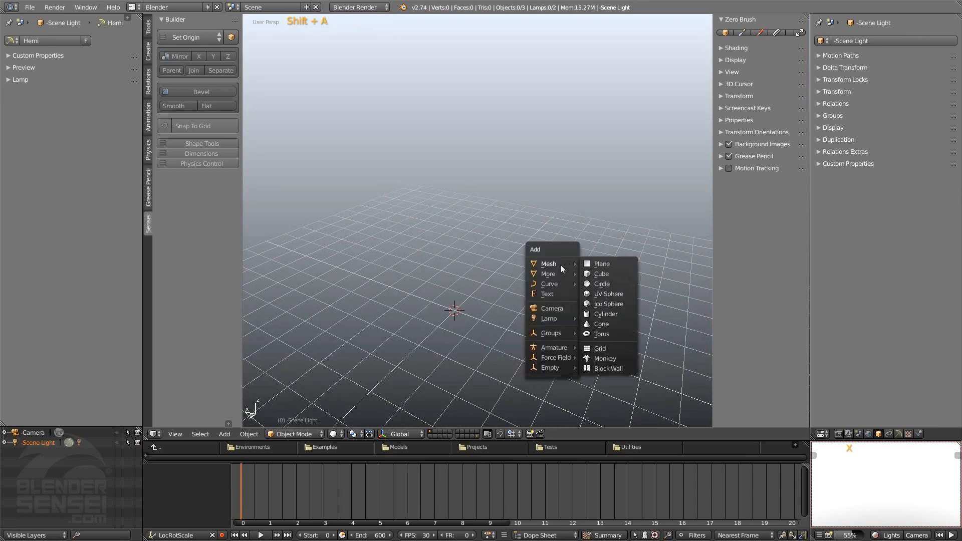
{"action": "left_click", "coordinate": [598, 264]}
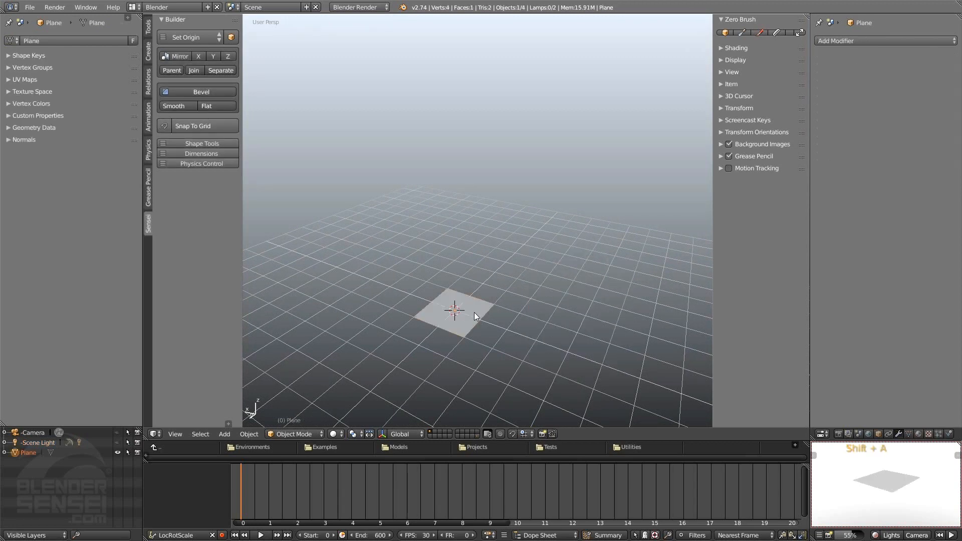
Put the new plane into Edit Mode and switch to edge selection.
{"action": "middle_click_drag", "start_coordinate": [479, 314], "coordinate": [501, 303]}
{"action": "scroll", "coordinate": [480, 343], "scroll_direction": "up", "scroll_amount": 2}
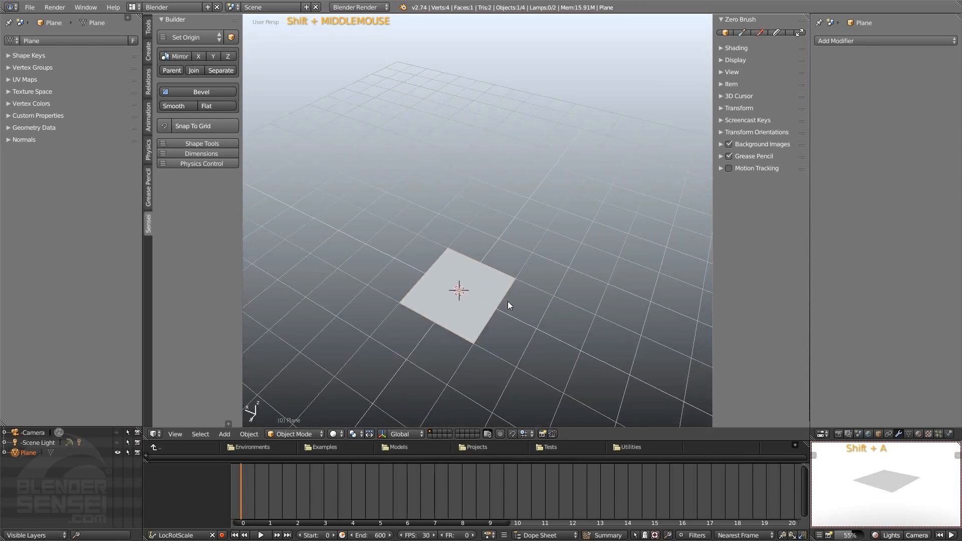
{"action": "key", "text": "Tab"}
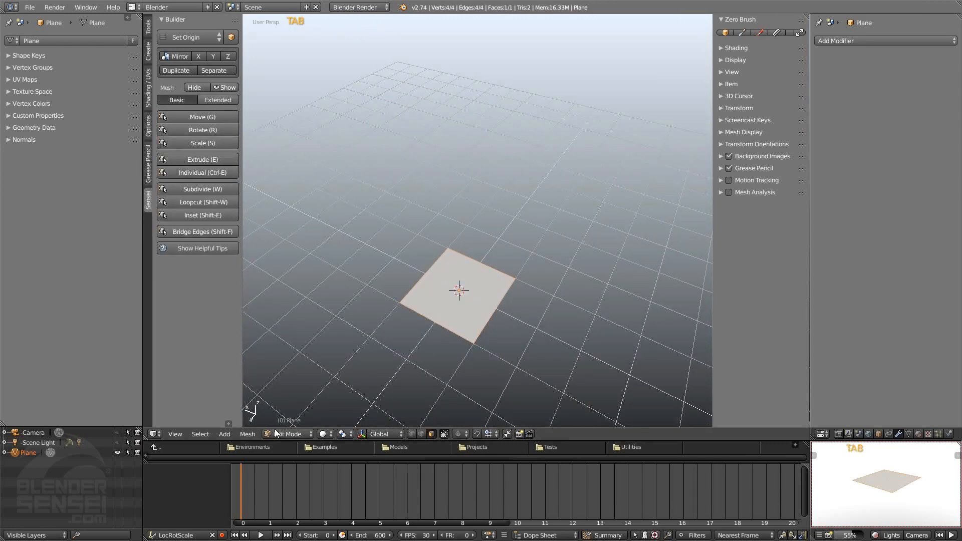
{"action": "middle_click_drag", "start_coordinate": [329, 413], "coordinate": [522, 375], "text": "shift"}
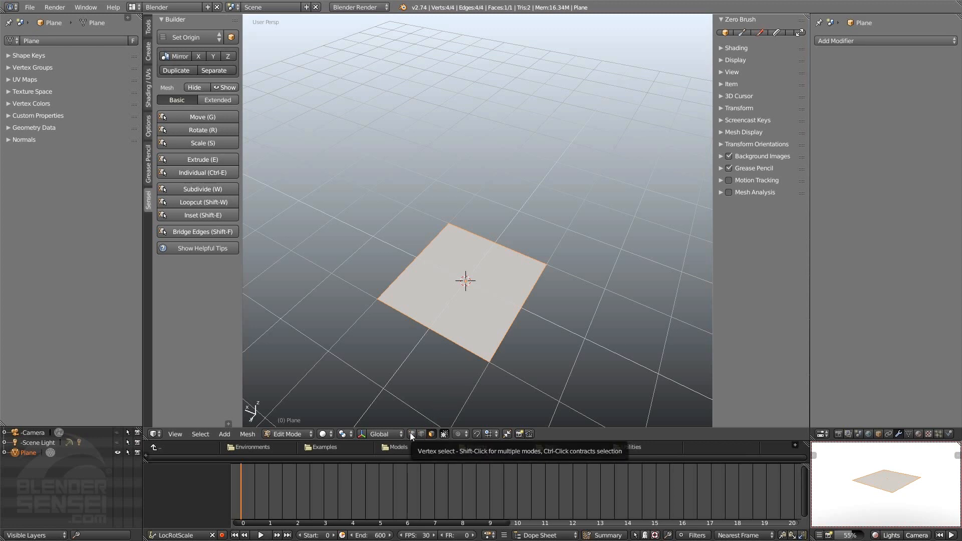
{"action": "middle_click_drag", "start_coordinate": [467, 364], "coordinate": [468, 326]}
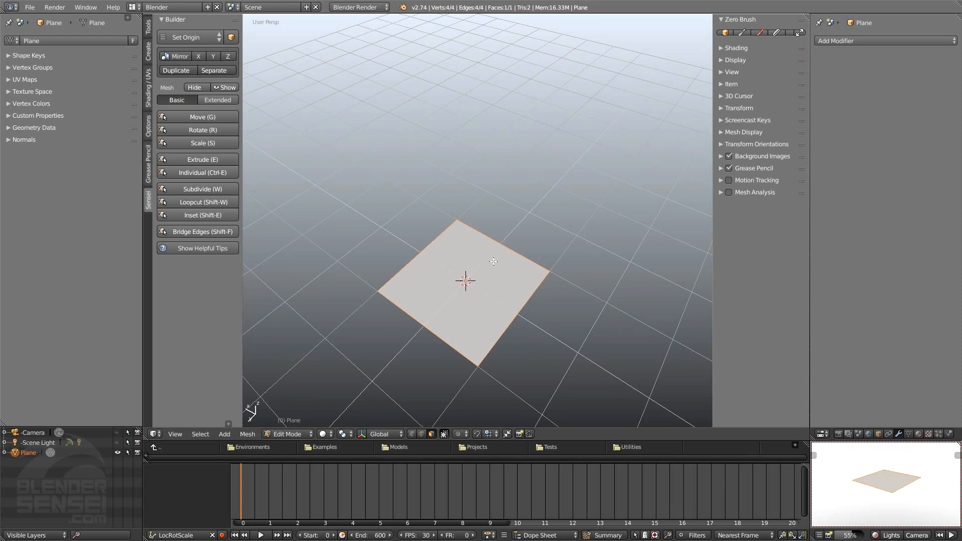
{"action": "scroll", "coordinate": [555, 215], "scroll_direction": "up", "scroll_amount": 4, "text": "shift"}
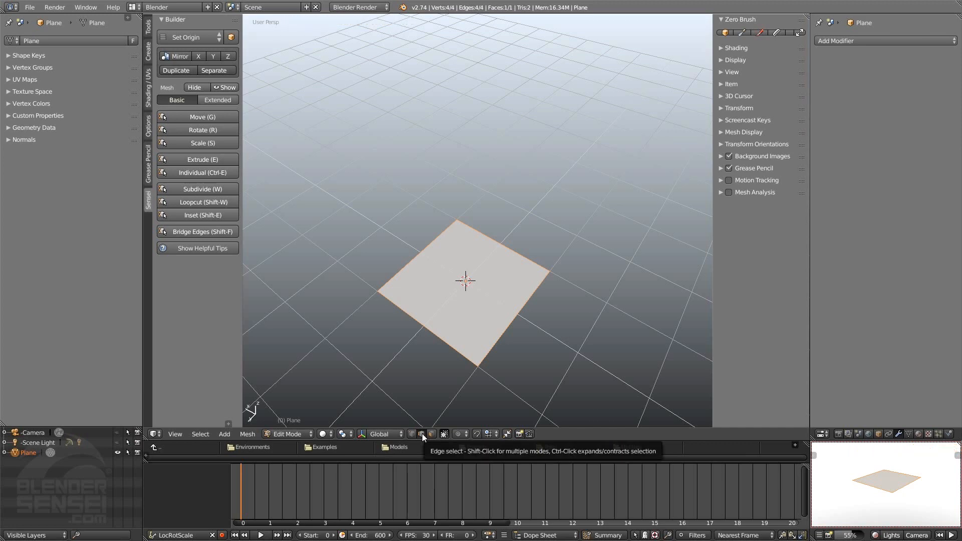
Select one edge of the plane and extrude it about 2 units diagonally upward and outward.
{"action": "left_click", "coordinate": [413, 257]}
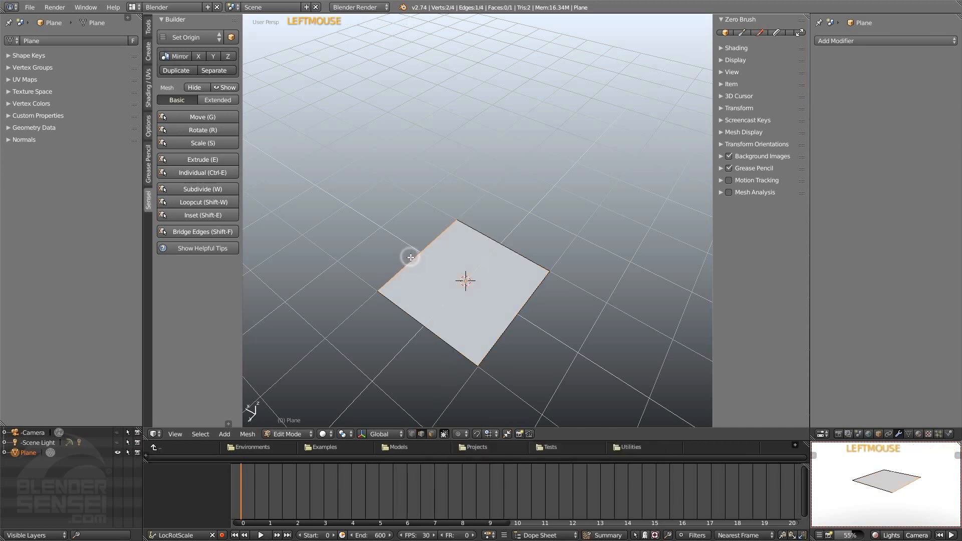
{"action": "left_click", "coordinate": [490, 238]}
{"action": "middle_click_drag", "start_coordinate": [518, 323], "coordinate": [538, 319]}
{"action": "key", "text": "e"}
{"action": "key", "text": "e"}
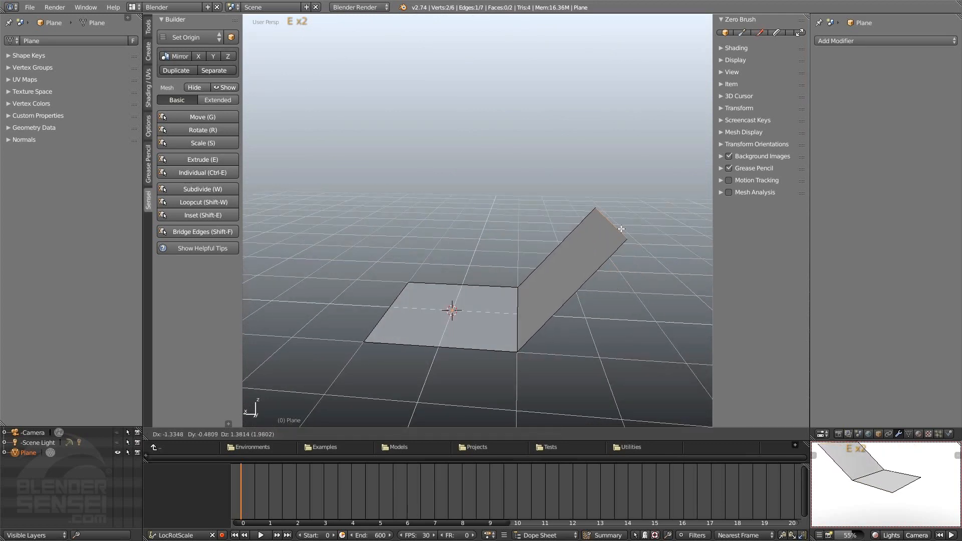
{"action": "left_click", "coordinate": [528, 300]}
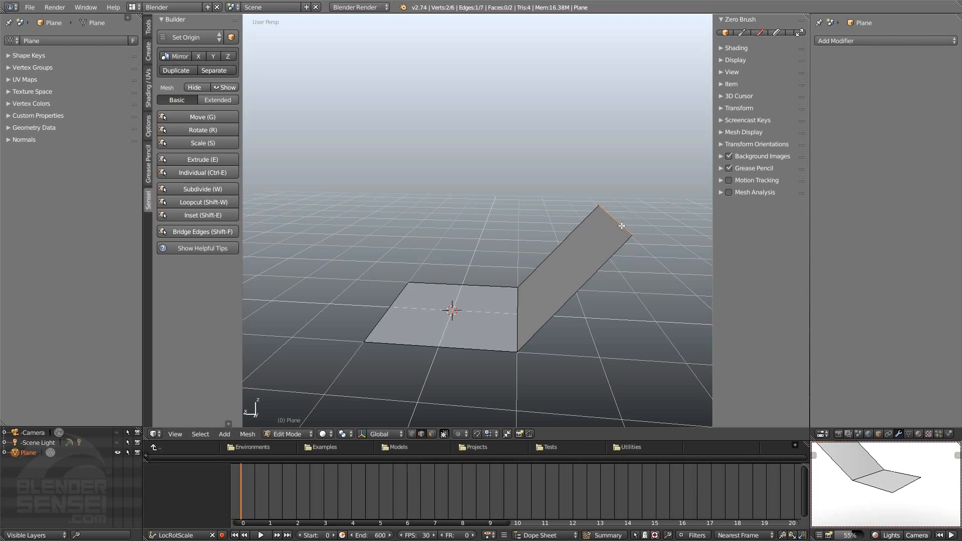
Extrude the selected end edge outward as a ledge, and extrude the new edge about 1.3 units upward.
{"action": "middle_click_drag", "start_coordinate": [636, 237], "coordinate": [522, 252], "text": "shift"}
{"action": "key", "text": "e"}
{"action": "left_click", "coordinate": [639, 273]}
{"action": "key", "text": "e"}
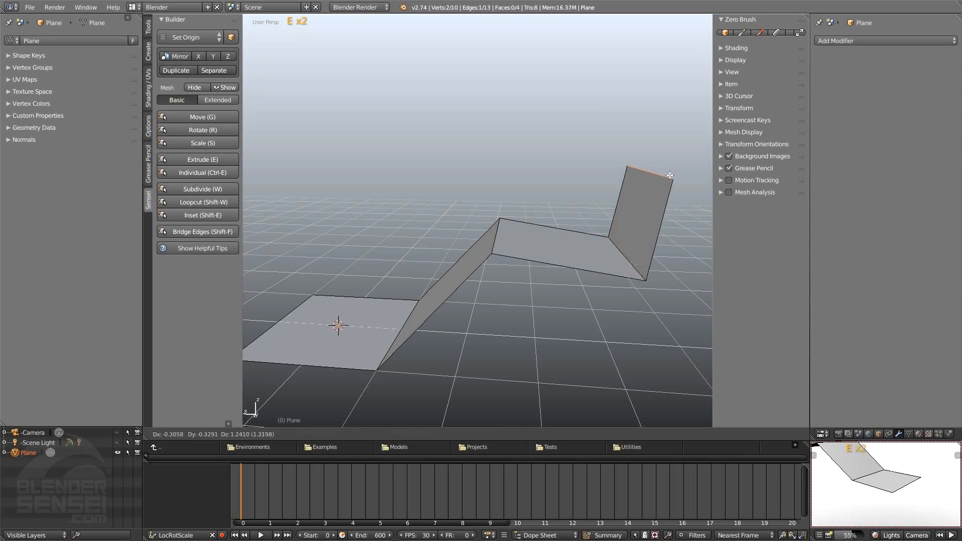
{"action": "left_click", "coordinate": [668, 172]}
Extrude the raised end edge about 1.5 units outward, and extrude once more outward on a slight downward slope.
{"action": "middle_click_drag", "start_coordinate": [667, 172], "coordinate": [578, 236], "text": "shift"}
{"action": "key", "text": "e"}
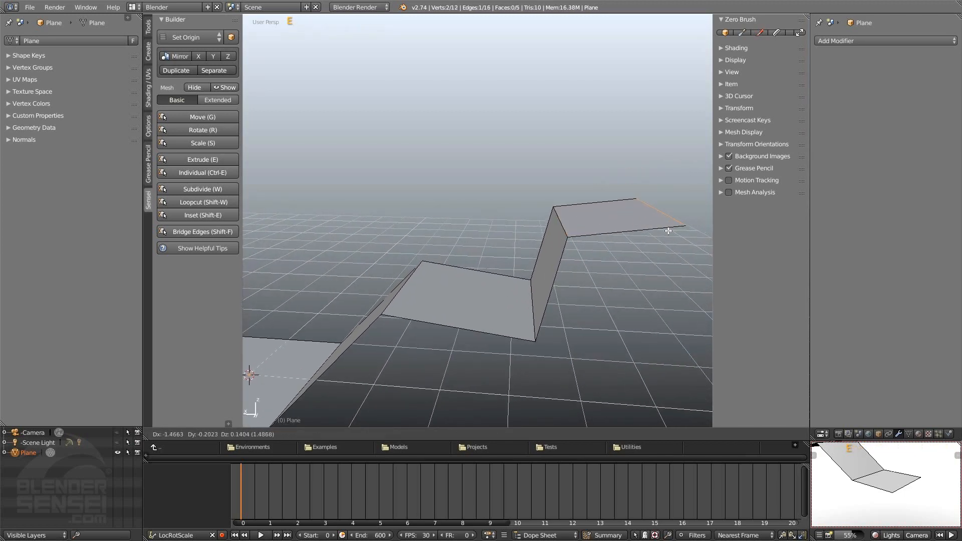
{"action": "left_click", "coordinate": [670, 228]}
{"action": "middle_click_drag", "start_coordinate": [669, 227], "coordinate": [518, 250]}
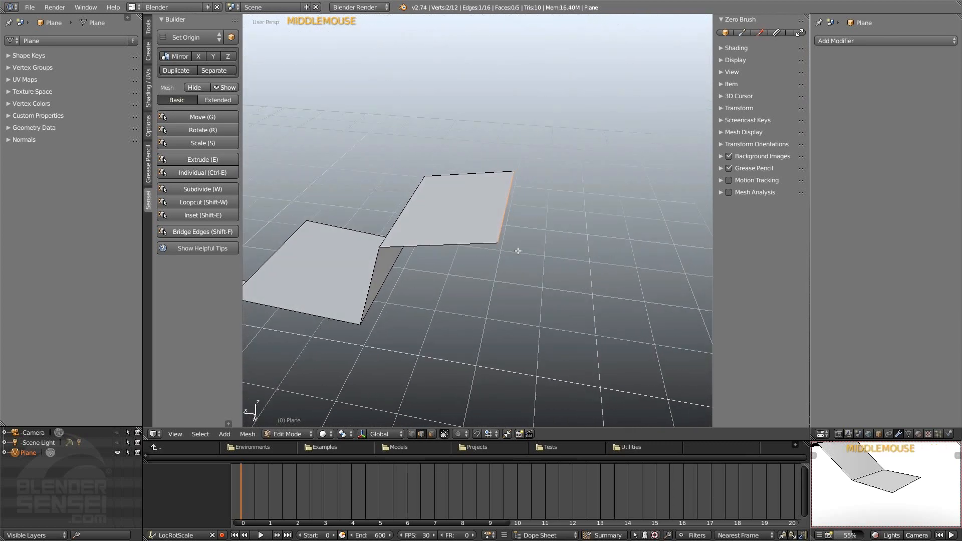
{"action": "key", "text": "e"}
{"action": "left_click", "coordinate": [602, 271]}
Extrude the outer edge of the sloping face downward to form a short vertical wall.
{"action": "middle_click_drag", "start_coordinate": [602, 271], "coordinate": [598, 154]}
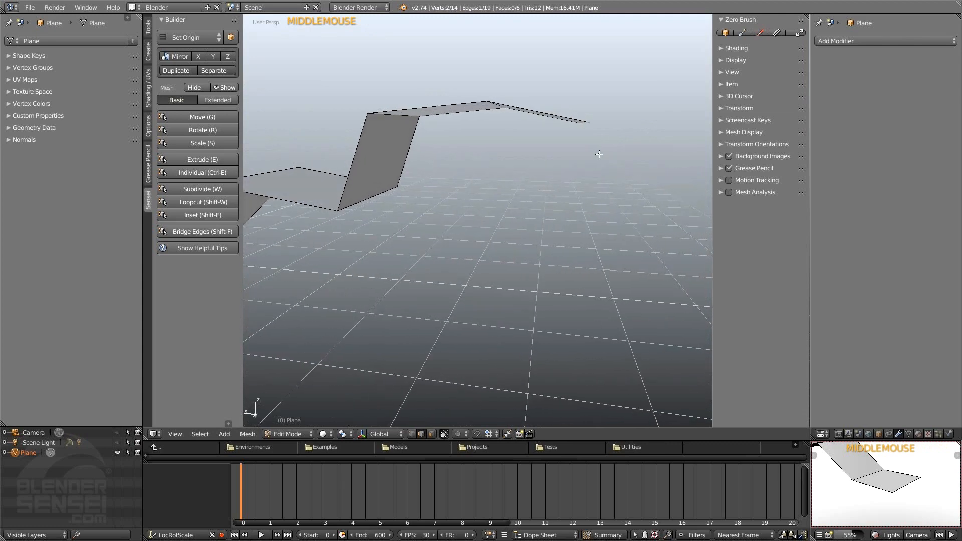
{"action": "key", "text": "e"}
{"action": "left_click", "coordinate": [601, 210]}
{"action": "middle_click_drag", "start_coordinate": [601, 210], "coordinate": [548, 278]}
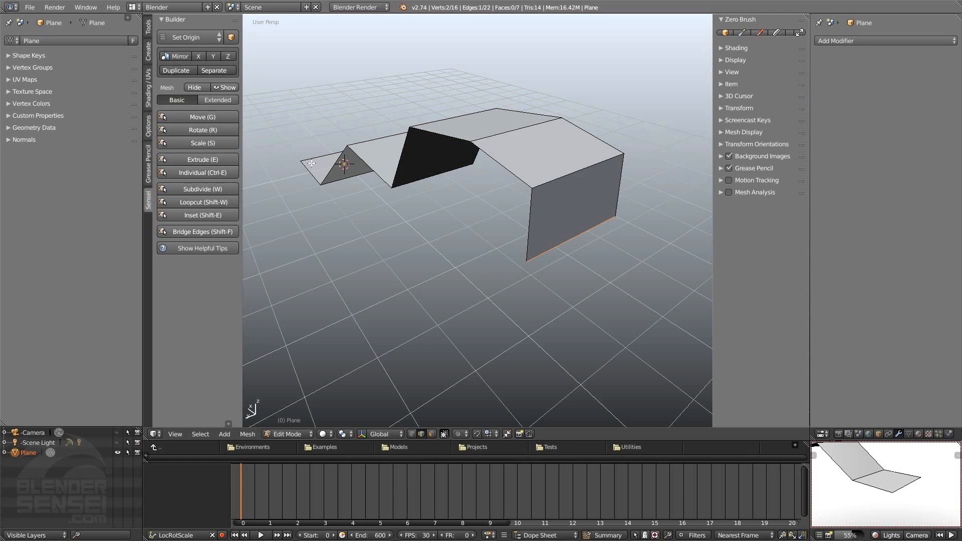
Extrude the lowered end edge about 1.7 units along the global X axis, after trying the Y and Z axis constraints.
{"action": "middle_click_drag", "start_coordinate": [311, 164], "coordinate": [538, 261]}
{"action": "scroll", "coordinate": [477, 258], "scroll_direction": "down", "scroll_amount": 4}
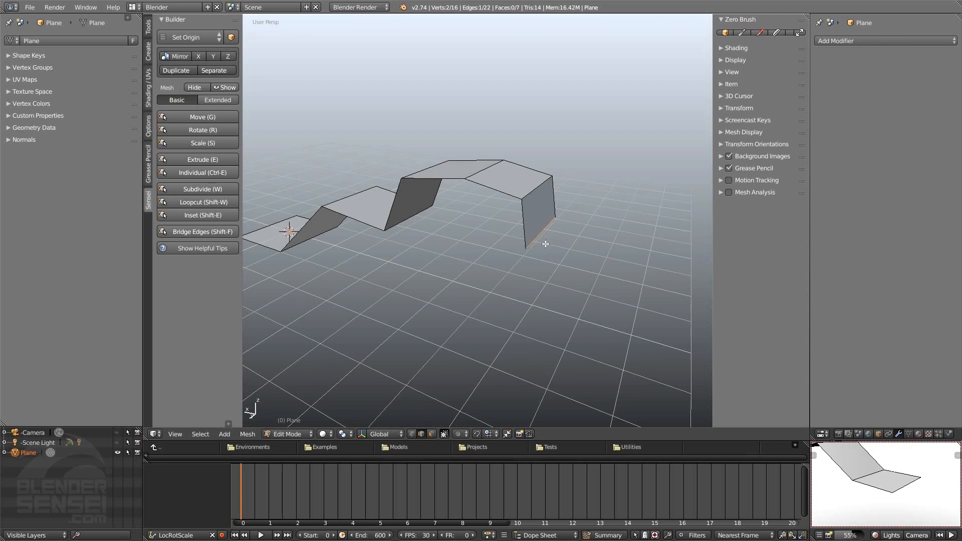
{"action": "key", "text": "e"}
{"action": "key", "text": "x"}
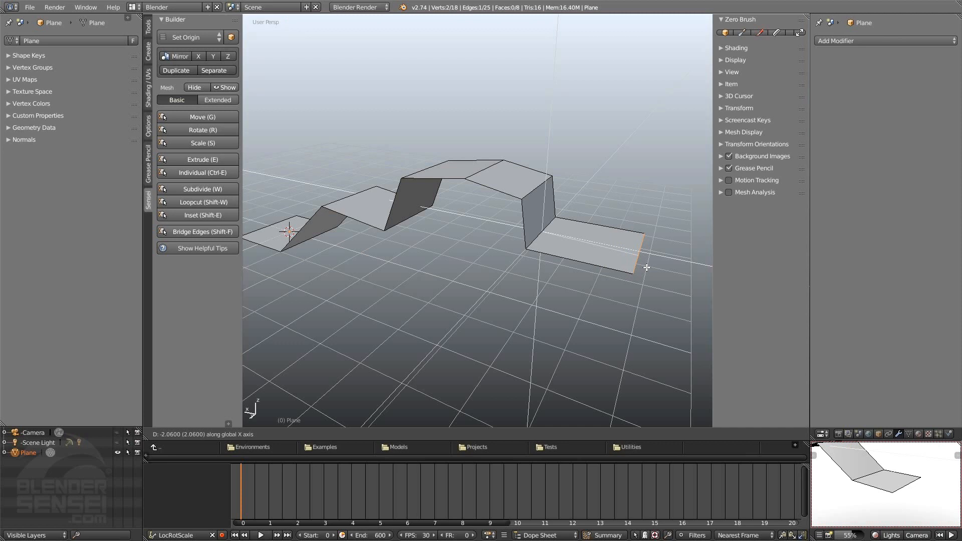
{"action": "key", "text": "y"}
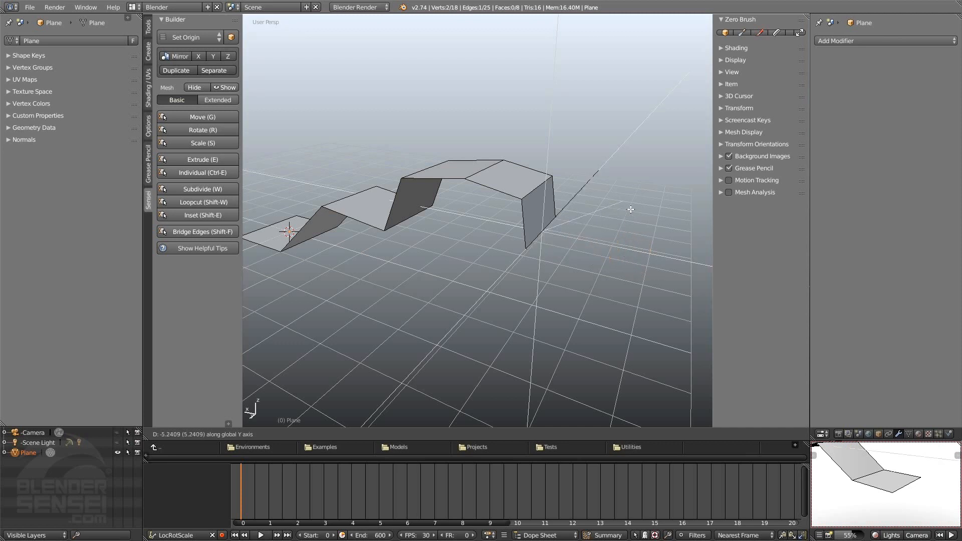
{"action": "key", "text": "z"}
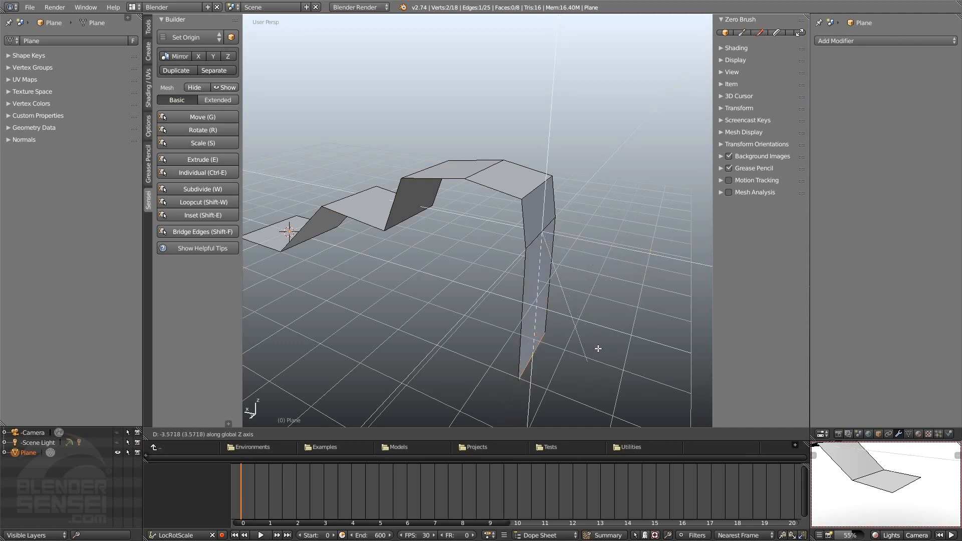
{"action": "key", "text": "x"}
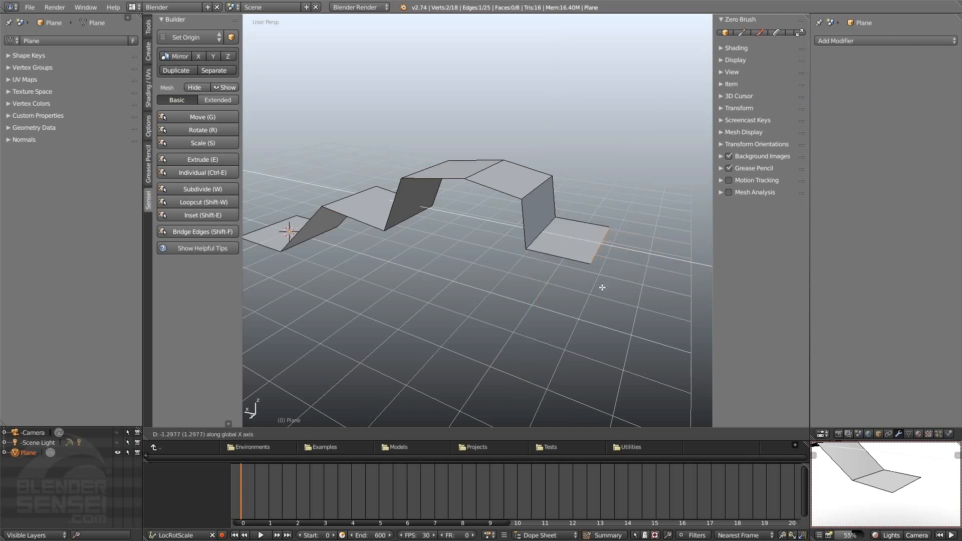
{"action": "key", "text": "z"}
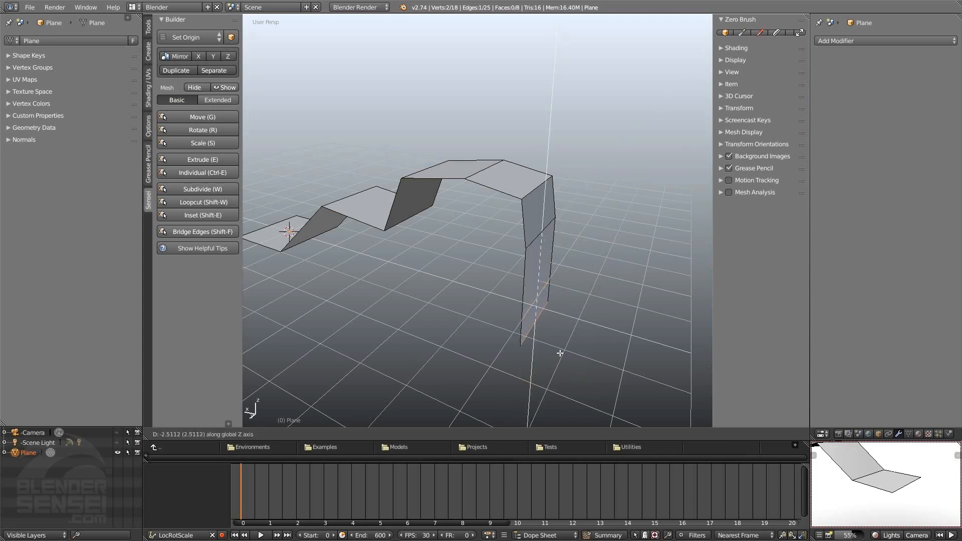
{"action": "key", "text": "x"}
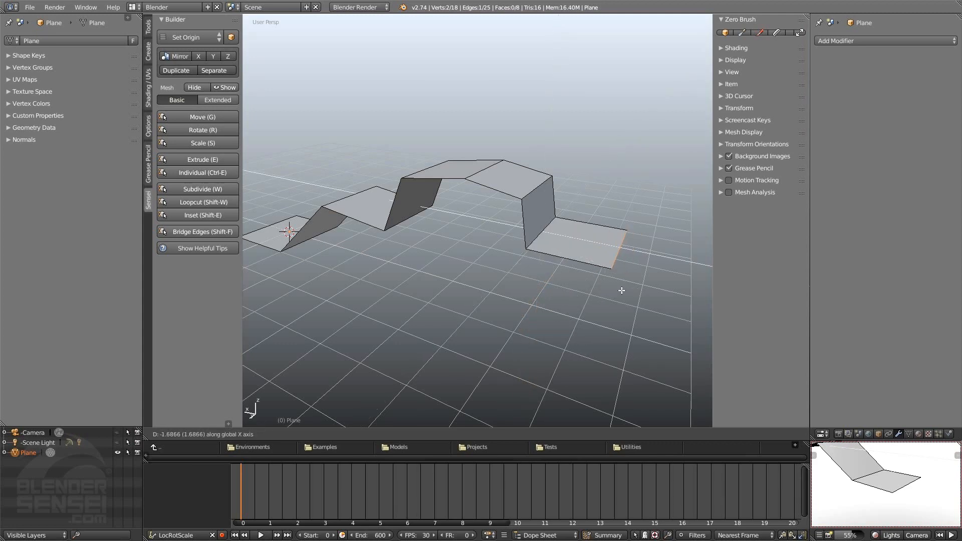
{"action": "left_click", "coordinate": [621, 290]}
Extrude the end edge straight up along the global Z axis into a tall wall, and extrude its upper edge outward.
{"action": "middle_click_drag", "start_coordinate": [649, 277], "coordinate": [600, 299], "text": "shift"}
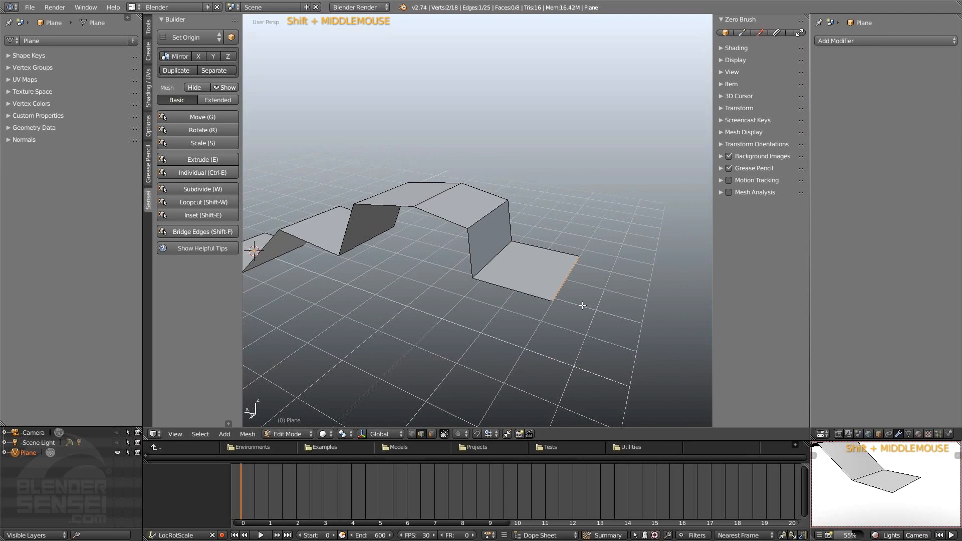
{"action": "key", "text": "e"}
{"action": "key", "text": "y"}
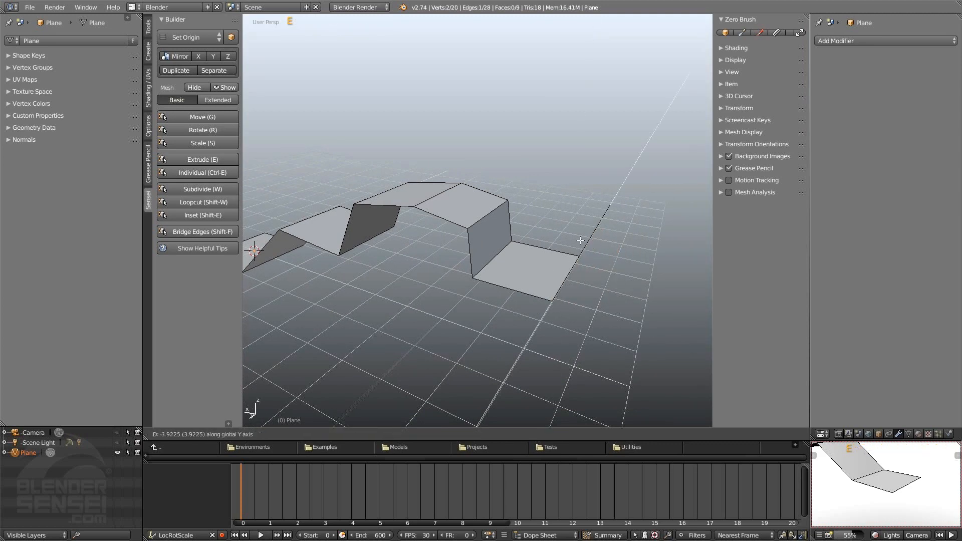
{"action": "key", "text": "z"}
{"action": "left_click", "coordinate": [571, 110]}
{"action": "middle_click_drag", "start_coordinate": [577, 207], "coordinate": [581, 215]}
{"action": "key", "text": "e"}
{"action": "left_click", "coordinate": [643, 145]}
Extrude the roof's outer edge downward into a second leg, and extrude the lower edge outward as a floor.
{"action": "middle_click_drag", "start_coordinate": [643, 145], "coordinate": [614, 140], "text": "shift"}
{"action": "key", "text": "e"}
{"action": "left_click", "coordinate": [609, 268]}
{"action": "key", "text": "e"}
{"action": "left_click", "coordinate": [671, 251]}
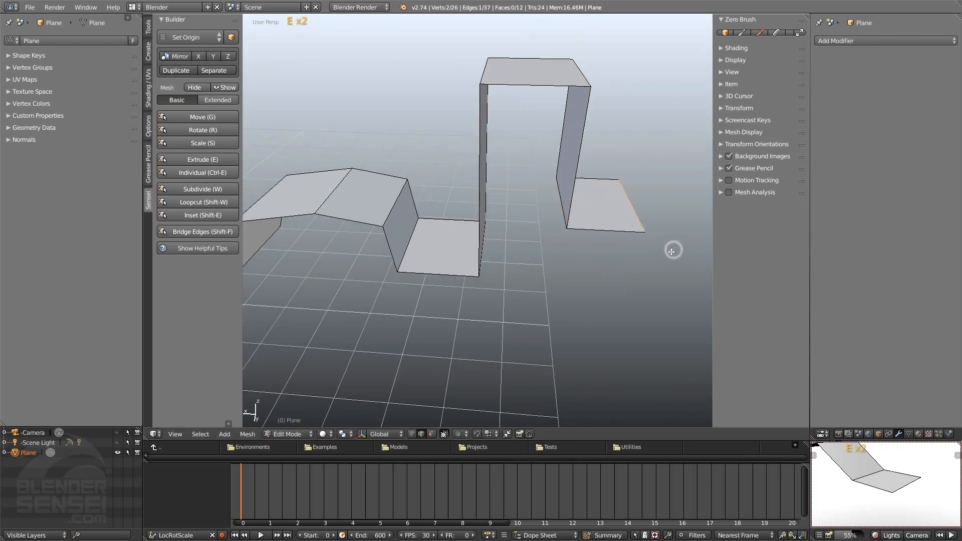
Extrude the floor's end edge upward, back inward as a ledge, and upward again to make a stepped wall.
{"action": "key", "text": "e"}
{"action": "middle_click_drag", "start_coordinate": [671, 252], "coordinate": [623, 178], "text": "shift"}
{"action": "left_click", "coordinate": [626, 103]}
{"action": "key", "text": "e"}
{"action": "middle_click_drag", "start_coordinate": [614, 164], "coordinate": [582, 163]}
{"action": "left_click", "coordinate": [582, 161]}
{"action": "key", "text": "e"}
{"action": "middle_click_drag", "start_coordinate": [577, 221], "coordinate": [579, 170]}
{"action": "left_click", "coordinate": [580, 144]}
Extrude the stepped wall's upper edge outward as a roof, and extrude the roof's outer edge downward.
{"action": "middle_click_drag", "start_coordinate": [640, 144], "coordinate": [578, 195], "text": "shift"}
{"action": "key", "text": "e"}
{"action": "left_click", "coordinate": [674, 179]}
{"action": "scroll", "coordinate": [666, 185], "scroll_direction": "down", "scroll_amount": 2}
{"action": "key", "text": "e"}
{"action": "middle_click_drag", "start_coordinate": [578, 200], "coordinate": [575, 260]}
{"action": "left_click", "coordinate": [573, 300]}
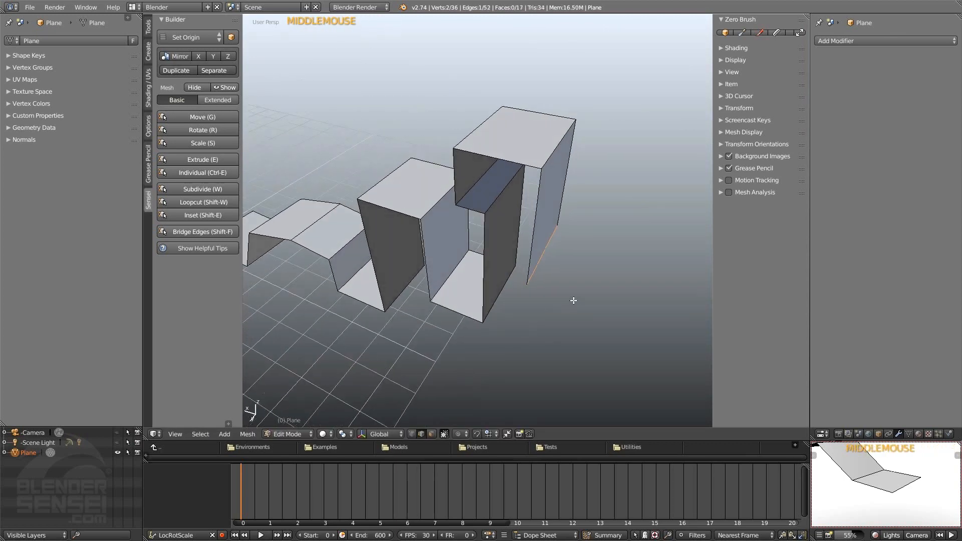
Extrude the lowered end edge about 1 unit along the global X axis, trying the Y axis constraint along the way.
{"action": "middle_click_drag", "start_coordinate": [573, 300], "coordinate": [576, 291]}
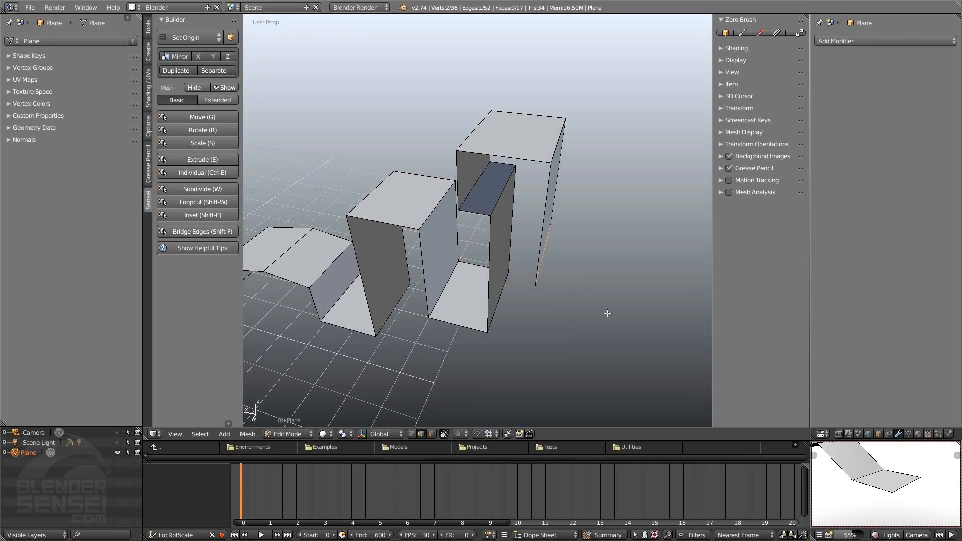
{"action": "scroll", "coordinate": [651, 308], "scroll_direction": "down", "scroll_amount": 2}
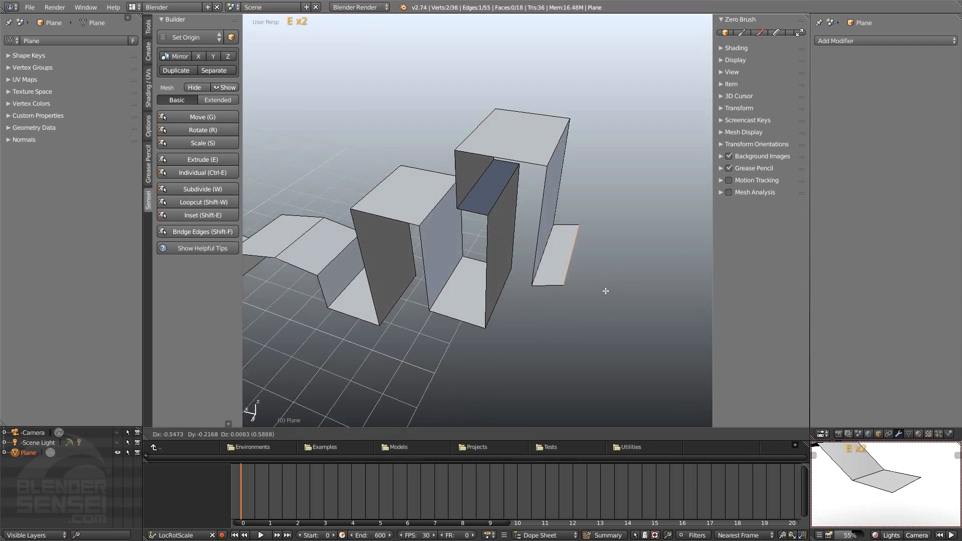
{"action": "key", "text": "x"}
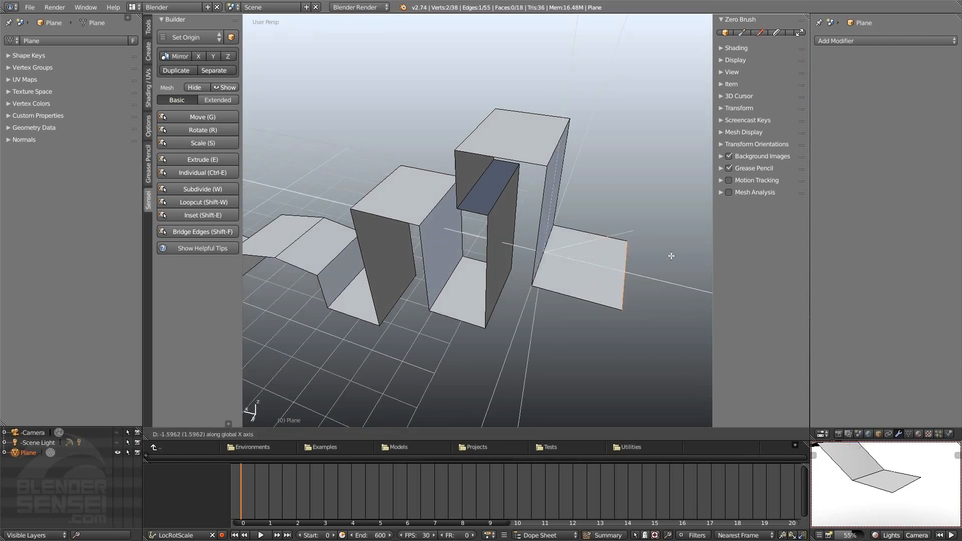
{"action": "key", "text": "y"}
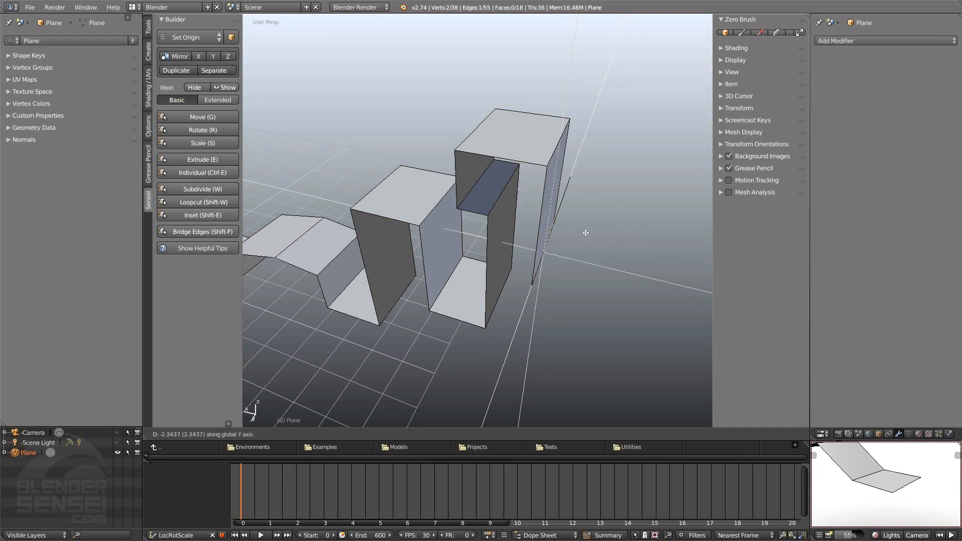
{"action": "key", "text": "x"}
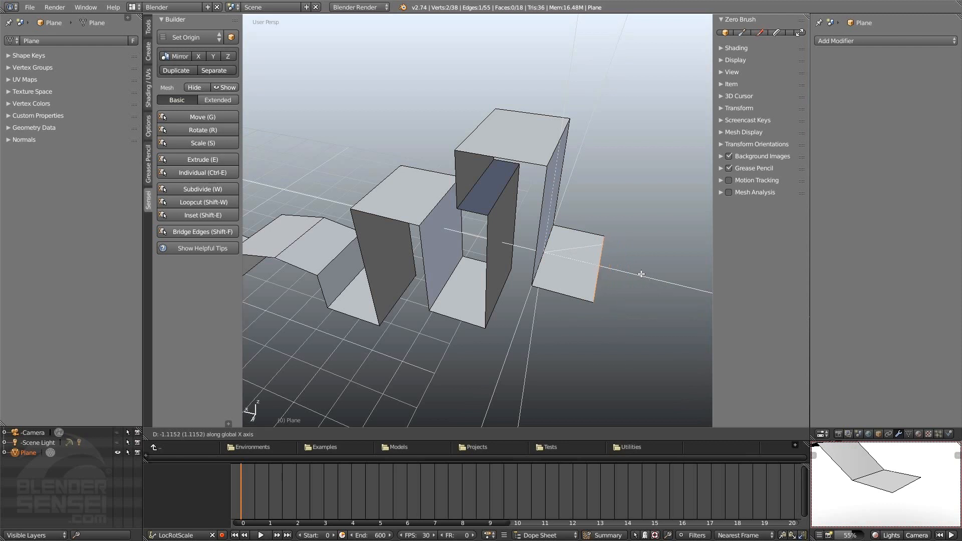
{"action": "left_click", "coordinate": [639, 260]}
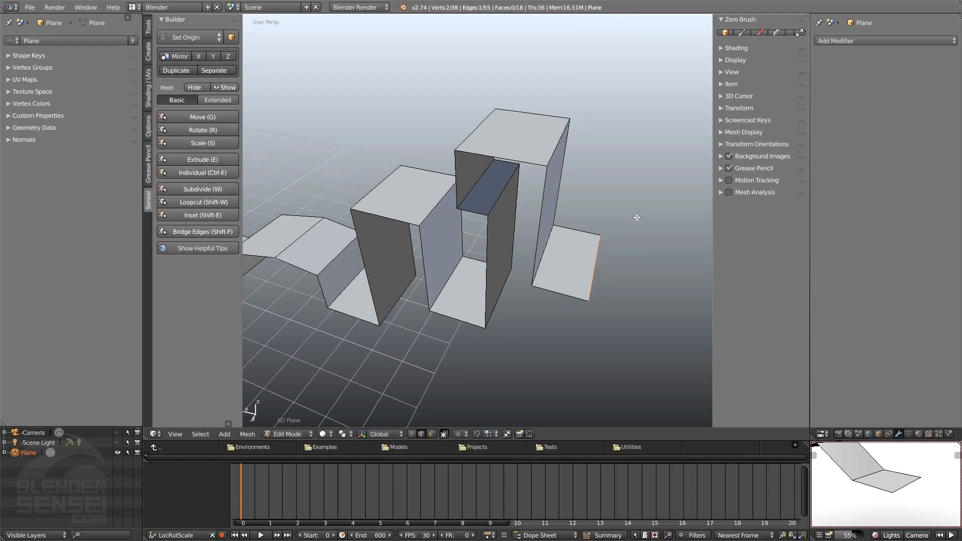
Extrude the end edge outward along the global X axis, trying the Z, Y and normal X constraints, and extrude the new edge downward.
{"action": "middle_click_drag", "start_coordinate": [637, 212], "coordinate": [560, 262]}
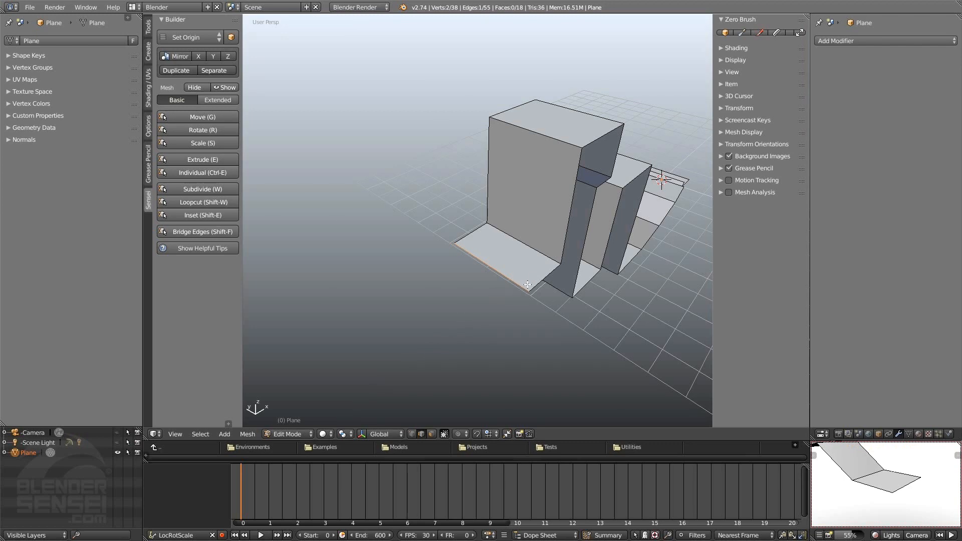
{"action": "middle_click_drag", "start_coordinate": [527, 284], "coordinate": [547, 288]}
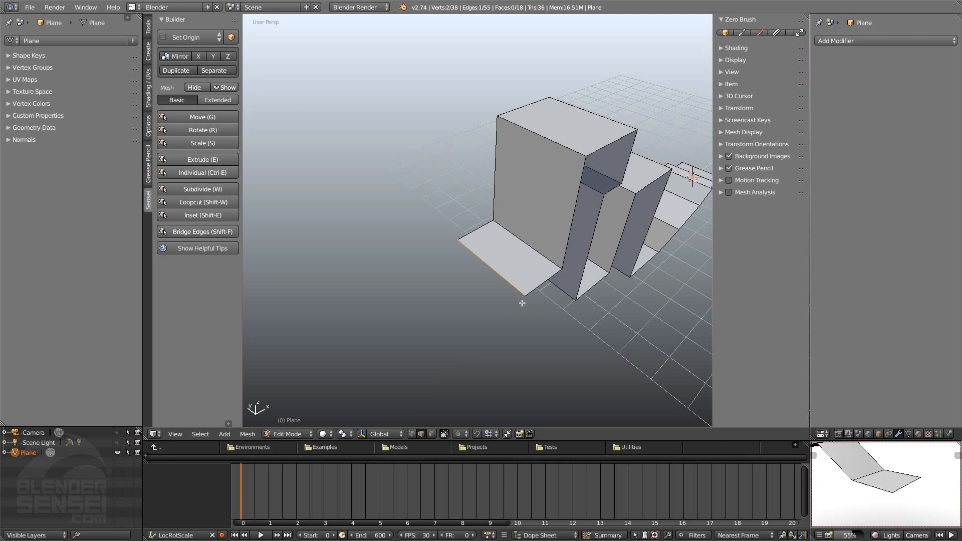
{"action": "key", "text": "e"}
{"action": "key", "text": "z"}
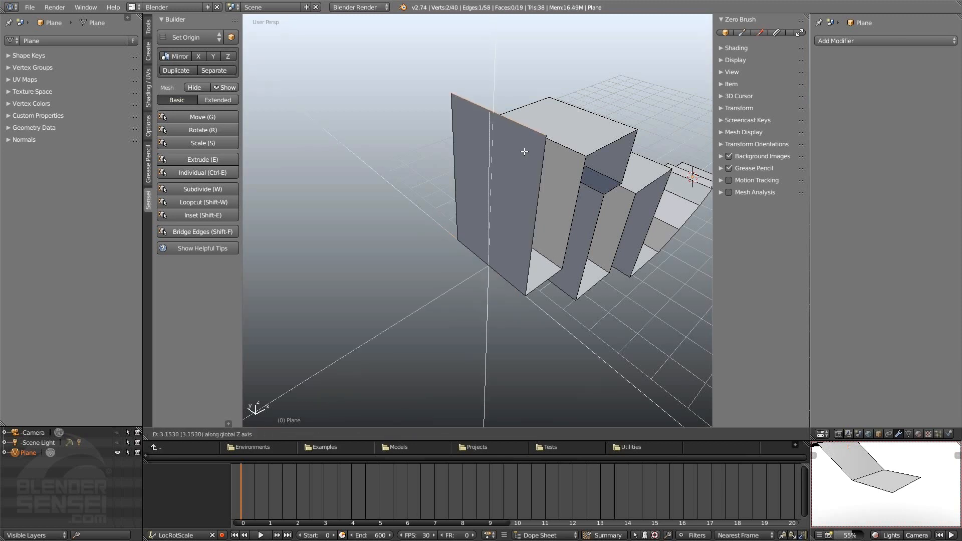
{"action": "key", "text": "x"}
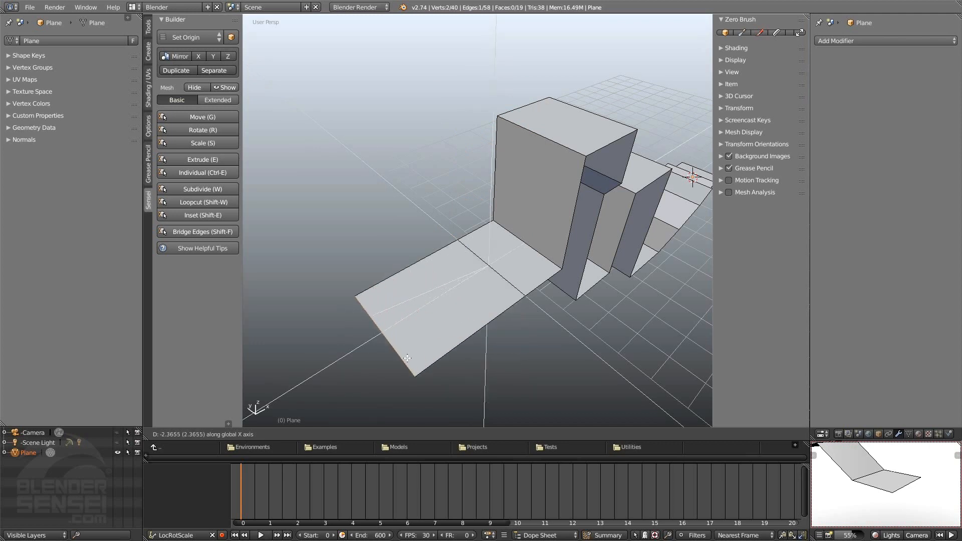
{"action": "key", "text": "y"}
{"action": "key", "text": "x"}
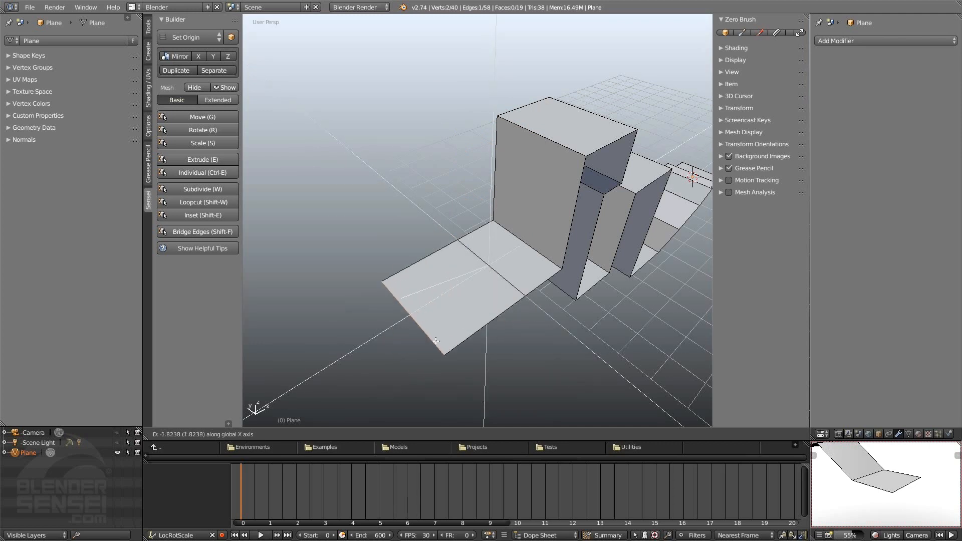
{"action": "key", "text": "x"}
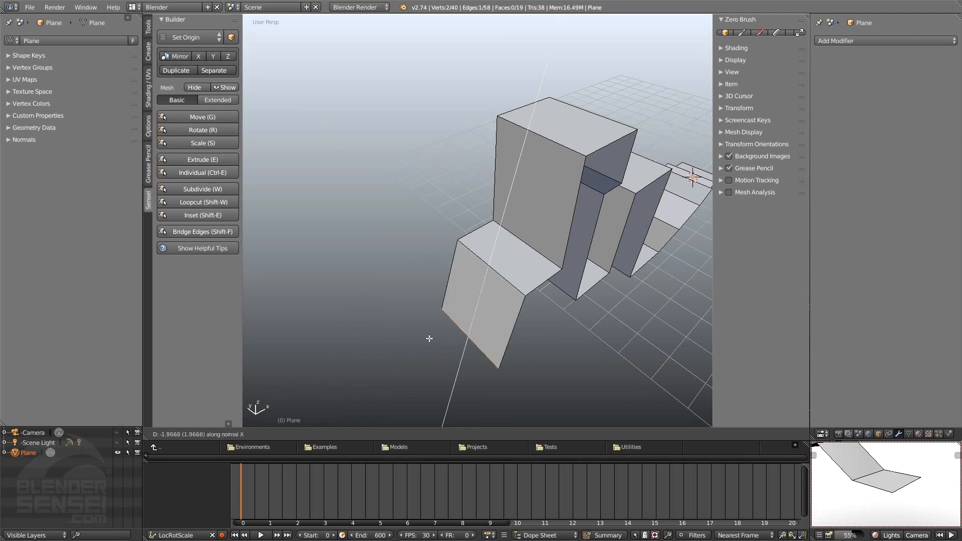
{"action": "key", "text": "z"}
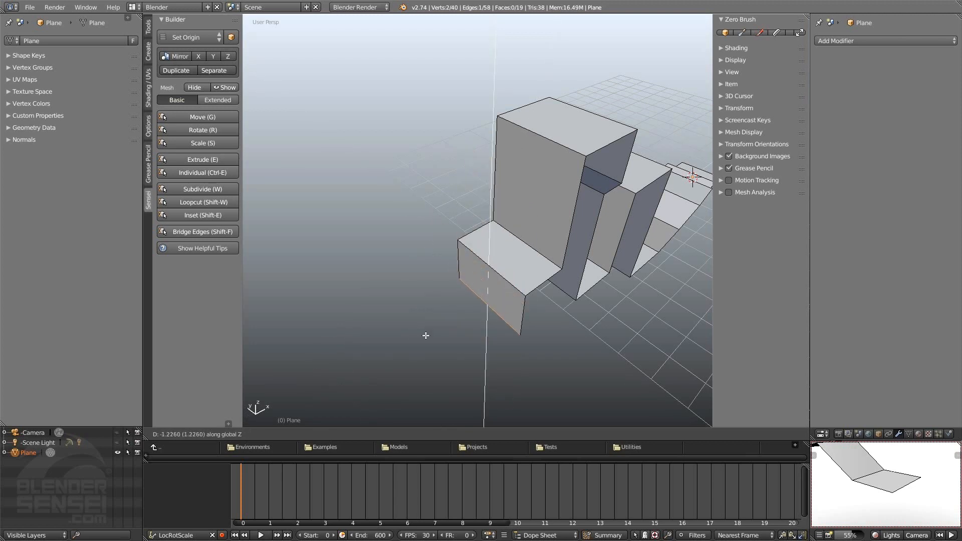
{"action": "key", "text": "x"}
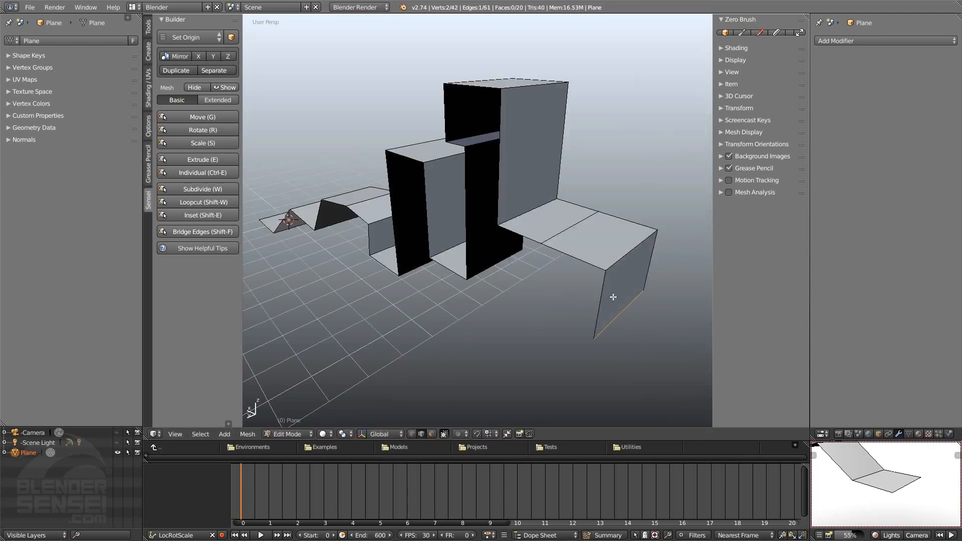
Extrude the six connected side edges from the raised flat face over the hump to the next floor face about 1.3 units along global Y.
{"action": "middle_click_drag", "start_coordinate": [567, 259], "coordinate": [532, 245], "text": "shift"}
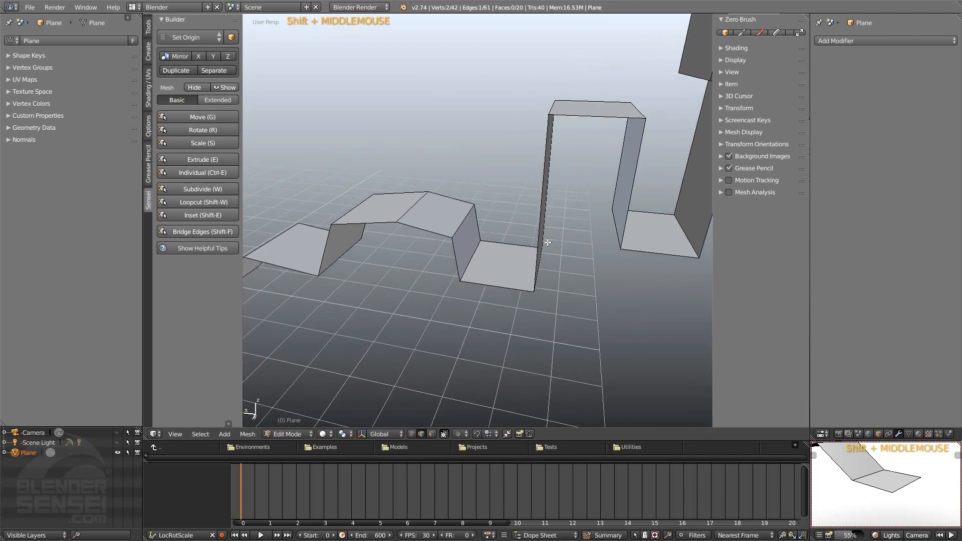
{"action": "scroll", "coordinate": [532, 246], "scroll_direction": "down", "scroll_amount": 2}
{"action": "middle_click_drag", "start_coordinate": [412, 253], "coordinate": [512, 235], "text": "shift"}
{"action": "middle_click_drag", "start_coordinate": [310, 277], "coordinate": [375, 343], "text": "shift"}
{"action": "middle_click_drag", "start_coordinate": [448, 348], "coordinate": [571, 230], "text": "shift"}
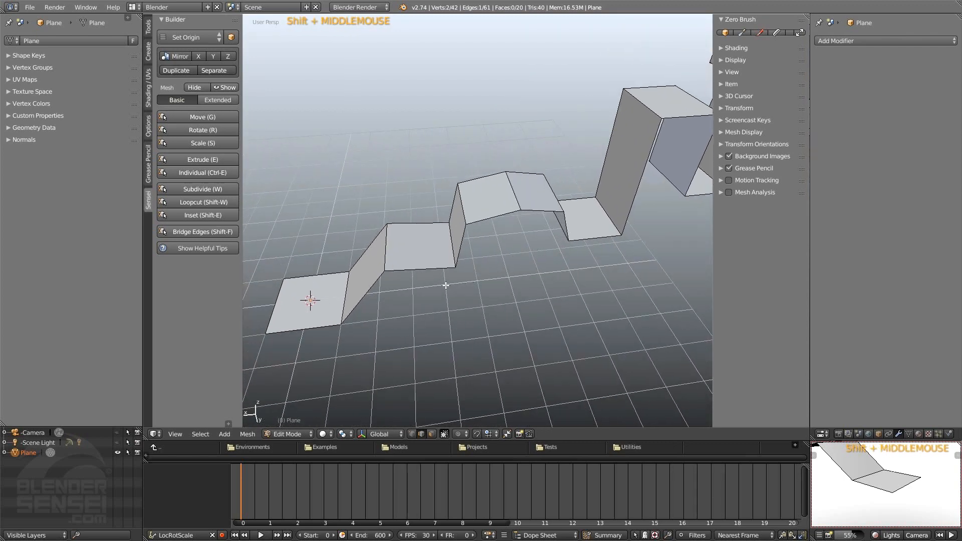
{"action": "middle_click_drag", "start_coordinate": [444, 267], "coordinate": [415, 294]}
{"action": "left_click", "coordinate": [417, 299]}
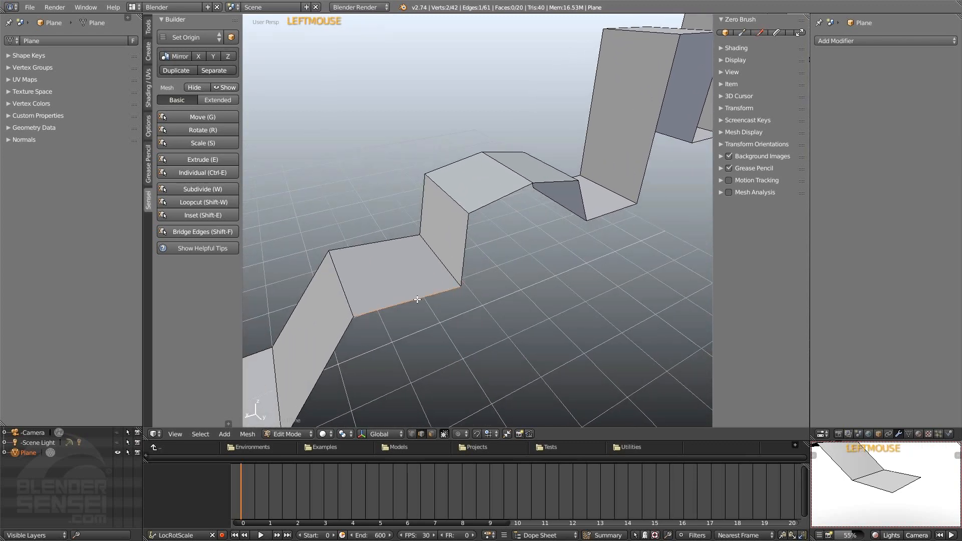
{"action": "left_click", "coordinate": [466, 234], "text": "shift"}
{"action": "left_click", "coordinate": [480, 207], "text": "shift"}
{"action": "left_click", "coordinate": [548, 182], "text": "shift"}
{"action": "left_click", "coordinate": [579, 198], "text": "shift"}
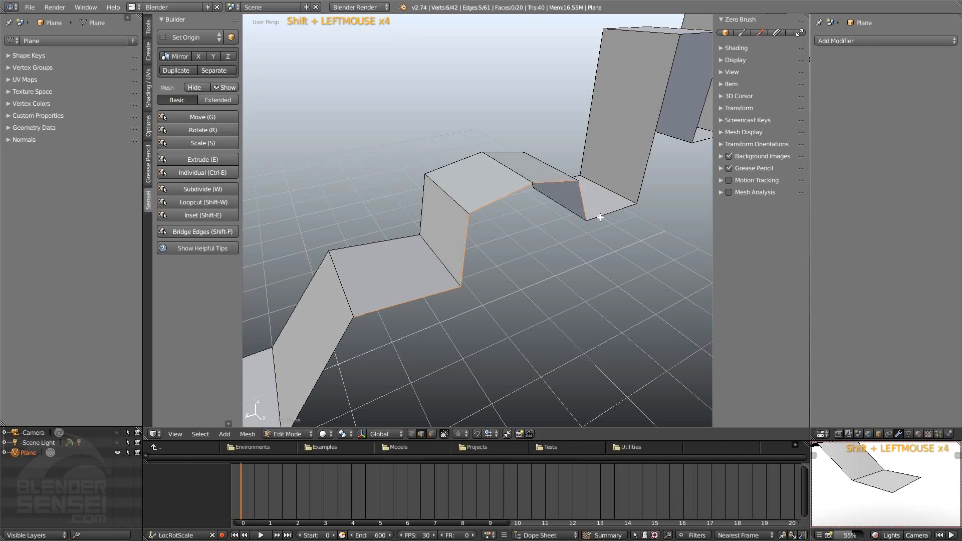
{"action": "left_click", "coordinate": [599, 216], "text": "shift"}
{"action": "middle_click_drag", "start_coordinate": [532, 264], "coordinate": [562, 270]}
{"action": "key", "text": "e"}
{"action": "key", "text": "e"}
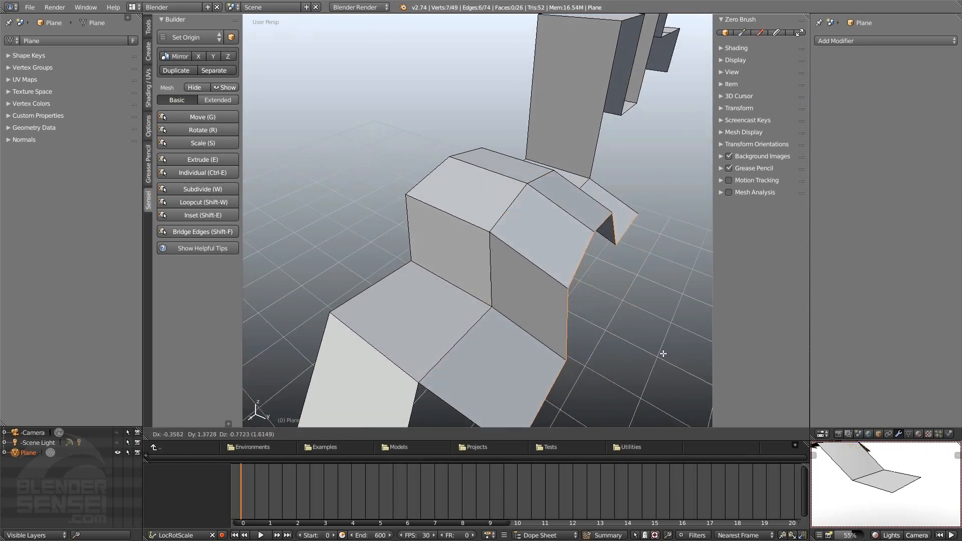
{"action": "key", "text": "y"}
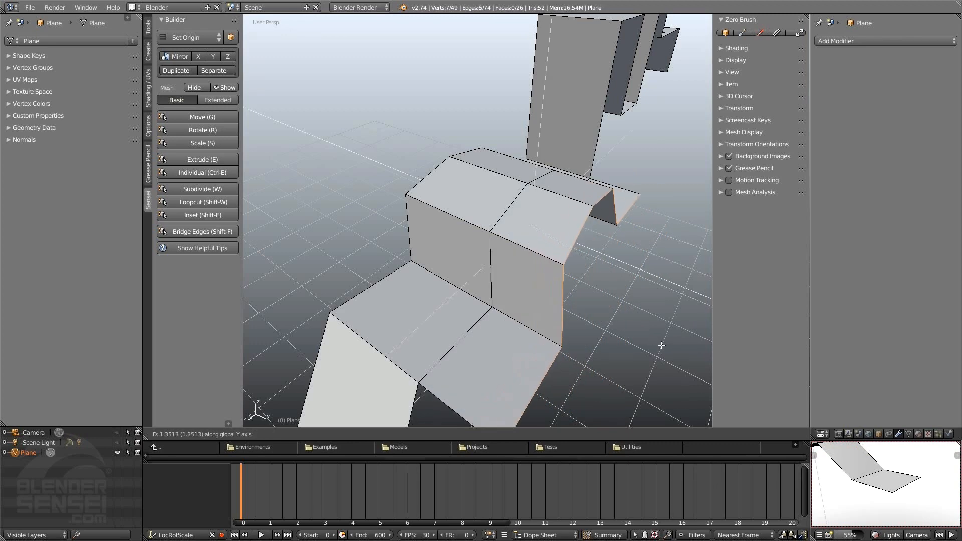
{"action": "left_click", "coordinate": [654, 339]}
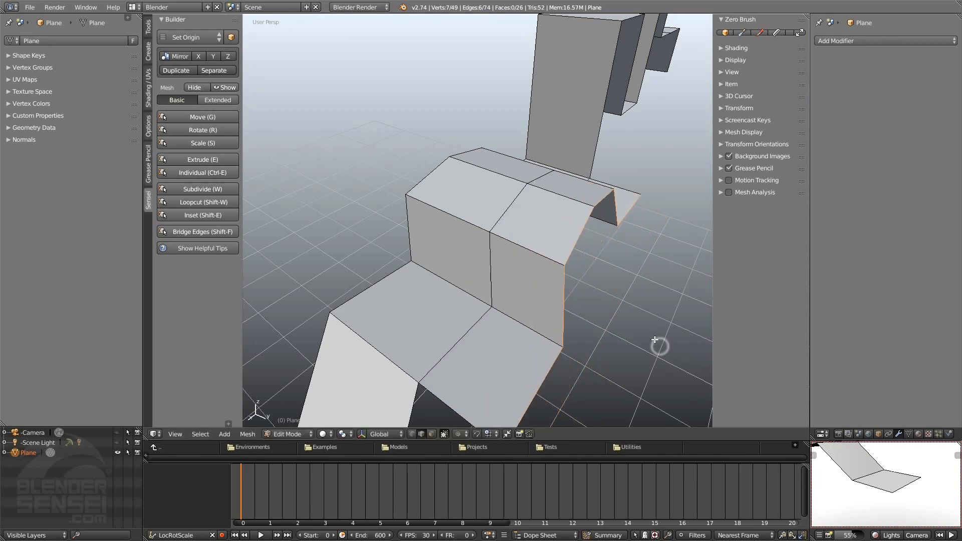
Extrude the selected side edges outward again to add a second, shorter strip of faces.
{"action": "middle_click_drag", "start_coordinate": [654, 340], "coordinate": [509, 288], "text": "shift"}
{"action": "scroll", "coordinate": [590, 344], "scroll_direction": "down", "scroll_amount": 2}
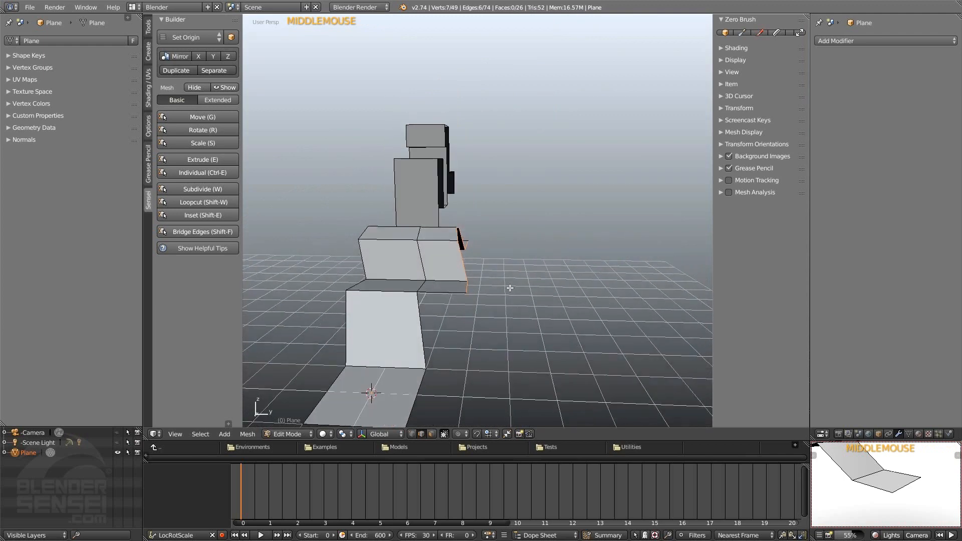
{"action": "key", "text": "e"}
{"action": "left_click", "coordinate": [548, 239]}
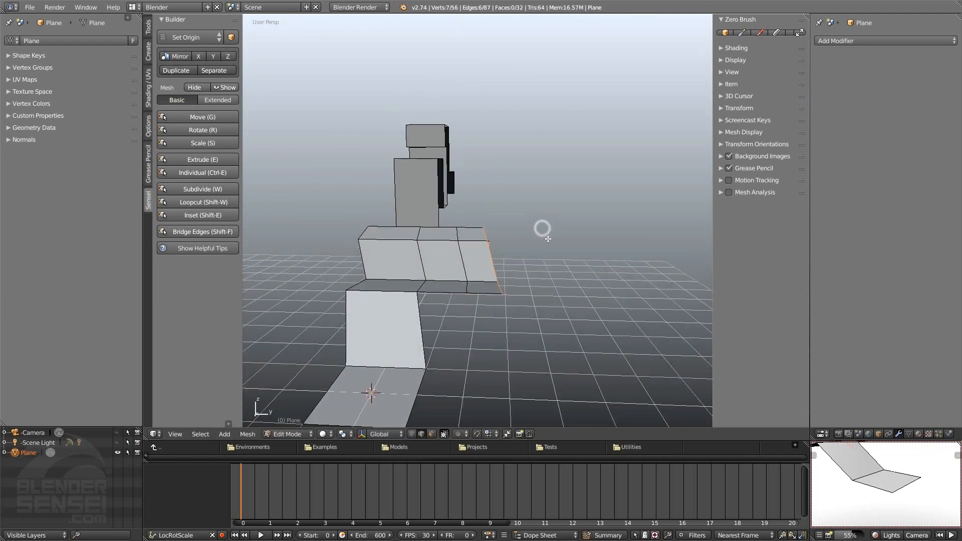
From the right orthographic view, extrude the outer edges diagonally upward and outward as a slope.
{"action": "middle_click_drag", "start_coordinate": [548, 239], "coordinate": [502, 307]}
{"action": "key", "text": "KP_3"}
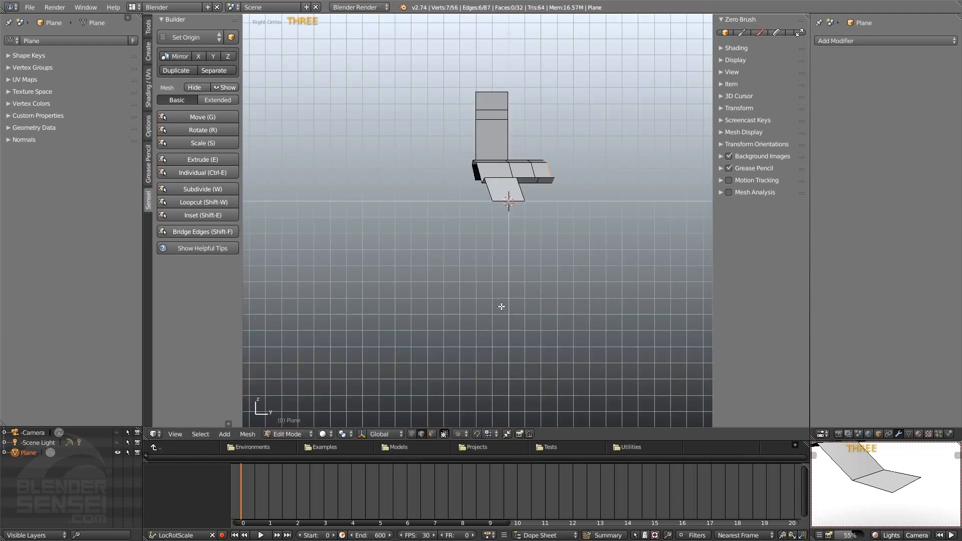
{"action": "scroll", "coordinate": [636, 150], "scroll_direction": "up", "scroll_amount": 2}
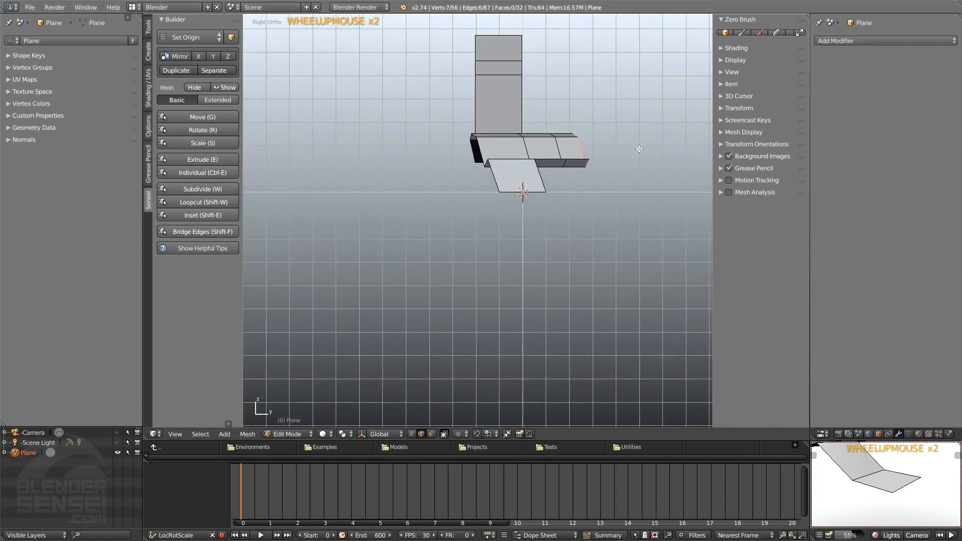
{"action": "middle_click_drag", "start_coordinate": [635, 150], "coordinate": [466, 273], "text": "shift"}
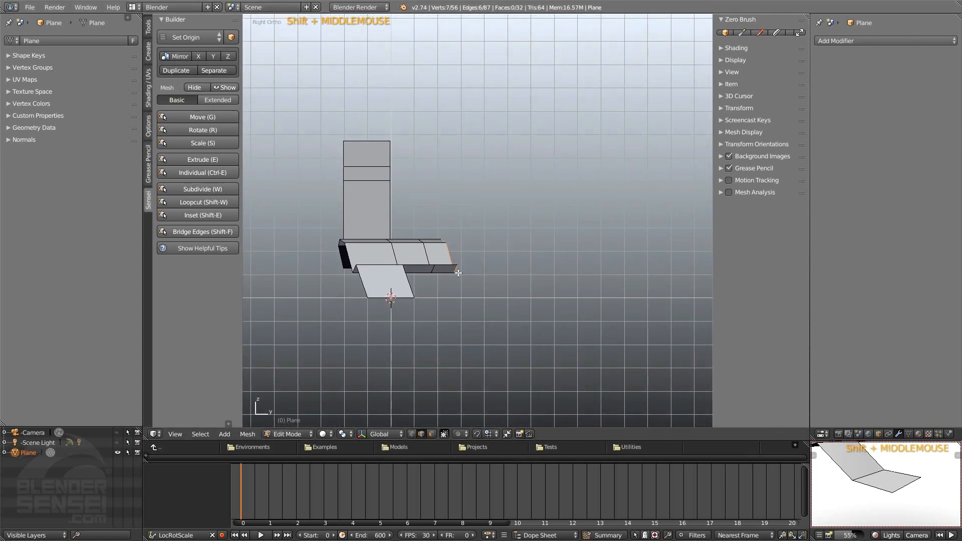
{"action": "key", "text": "e"}
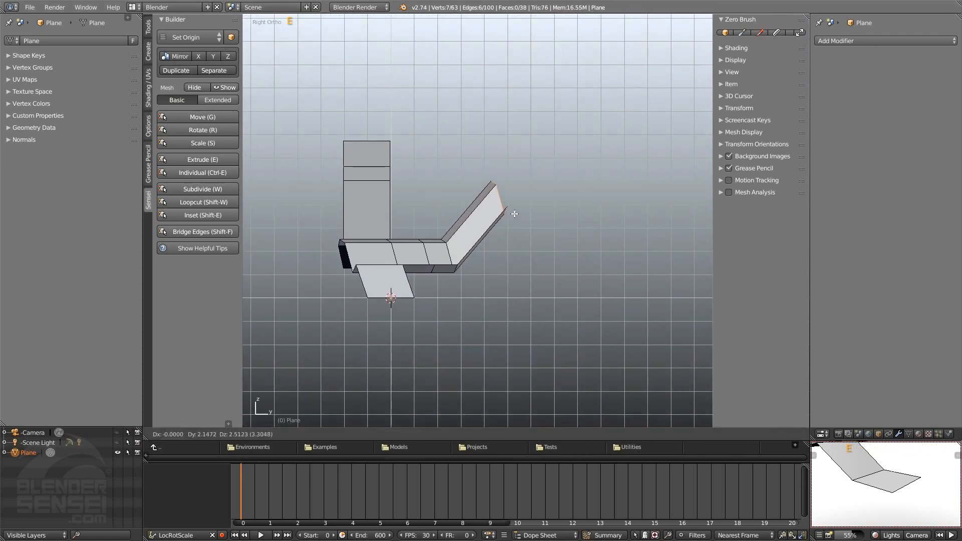
{"action": "left_click", "coordinate": [507, 217]}
Extrude the slope's end edges outward along the global Y axis twice in succession.
{"action": "key", "text": "e"}
{"action": "key", "text": "y"}
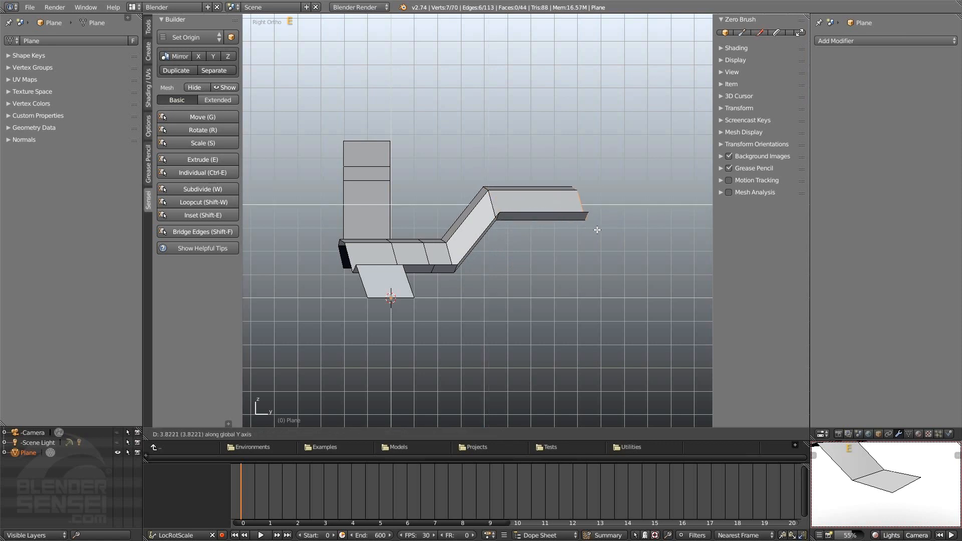
{"action": "left_click", "coordinate": [562, 223]}
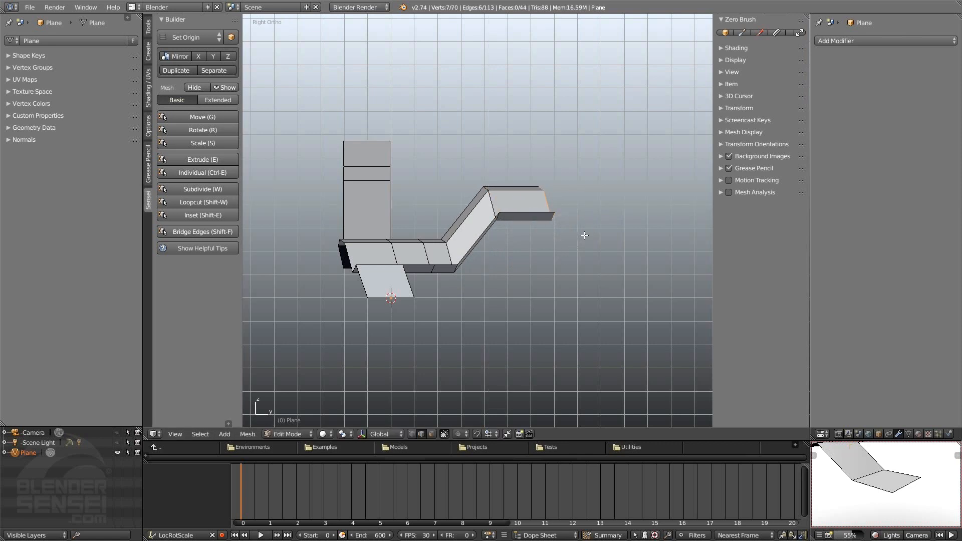
{"action": "key", "text": "e"}
{"action": "key", "text": "y"}
{"action": "left_click", "coordinate": [639, 231]}
Undo the most recent changes and rotate the end edges clockwise so that the profile tilts downward.
{"action": "key", "text": "ctrl+z"}
{"action": "key", "text": "ctrl+z"}
{"action": "key", "text": "ctrl+z"}
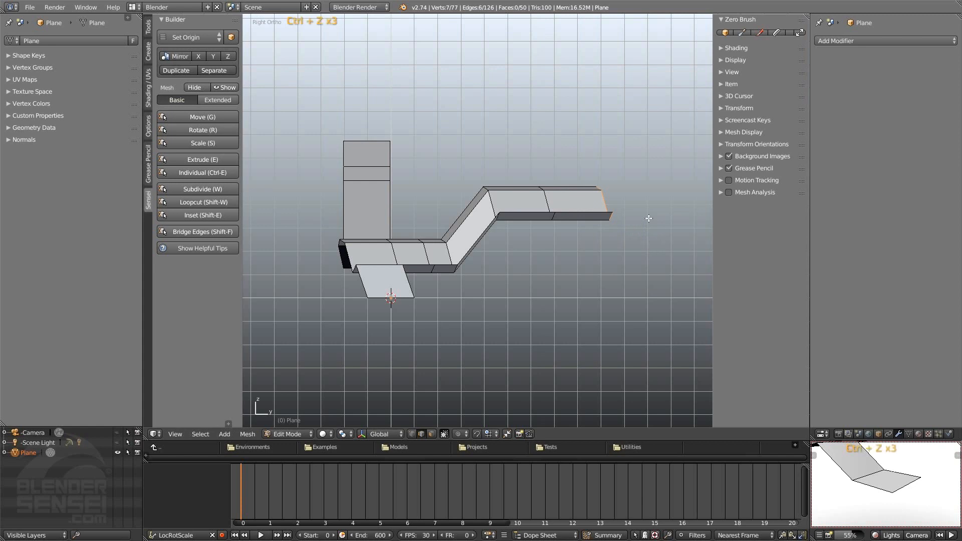
{"action": "key", "text": "r"}
{"action": "left_click", "coordinate": [636, 235]}
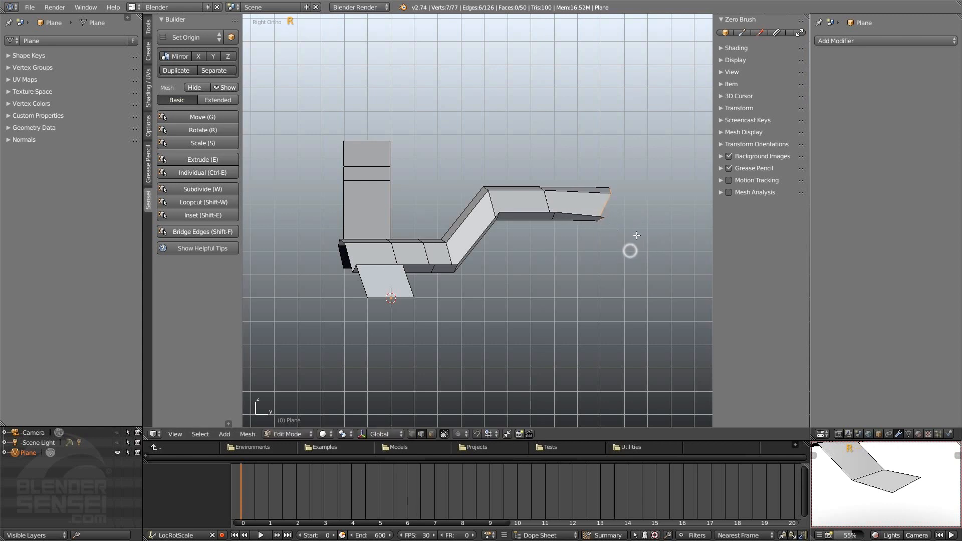
Extrude the tilted end edges diagonally downward, extrude them more steeply downward, and rotate the new end to follow the curve.
{"action": "key", "text": "e"}
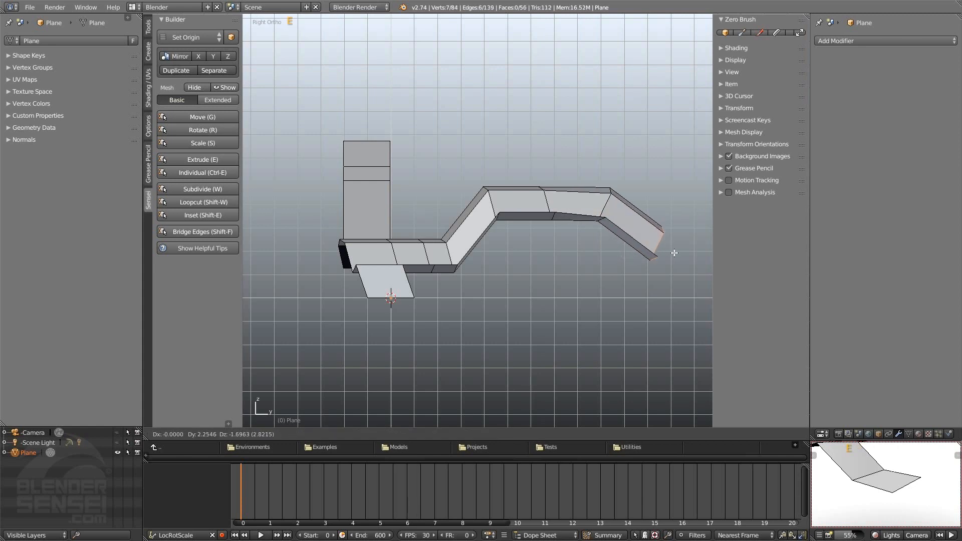
{"action": "left_click", "coordinate": [679, 256]}
{"action": "key", "text": "e"}
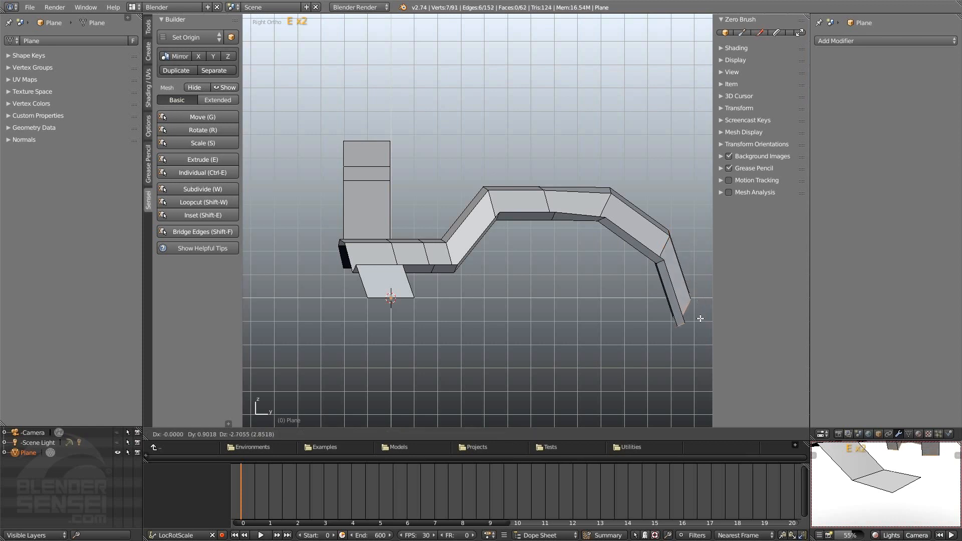
{"action": "left_click", "coordinate": [698, 317]}
{"action": "key", "text": "r"}
{"action": "left_click", "coordinate": [699, 352]}
Extrude the end edges about 1.8 units downward, rotate them inward, and extrude them back underneath to continue the curl.
{"action": "key", "text": "e"}
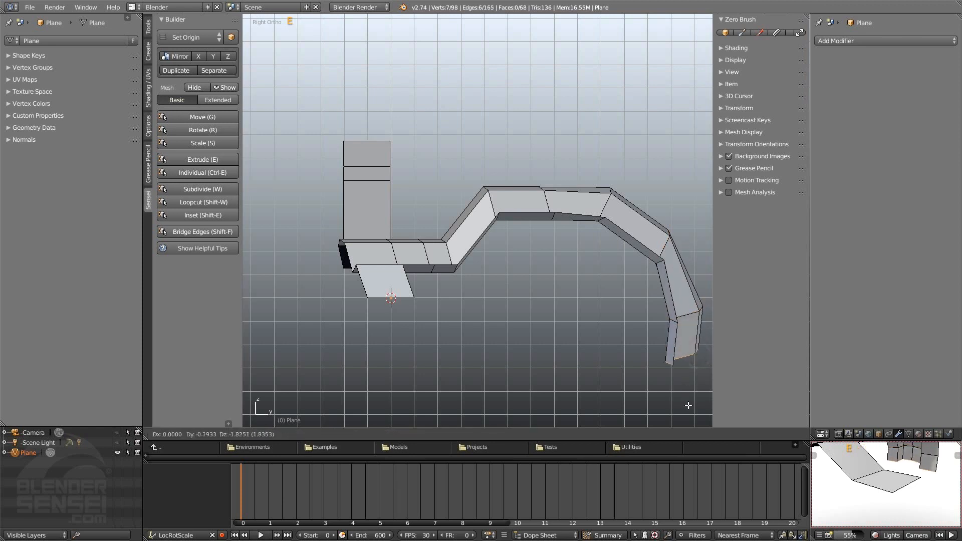
{"action": "left_click", "coordinate": [685, 405]}
{"action": "key", "text": "r"}
{"action": "left_click", "coordinate": [676, 403]}
{"action": "key", "text": "e"}
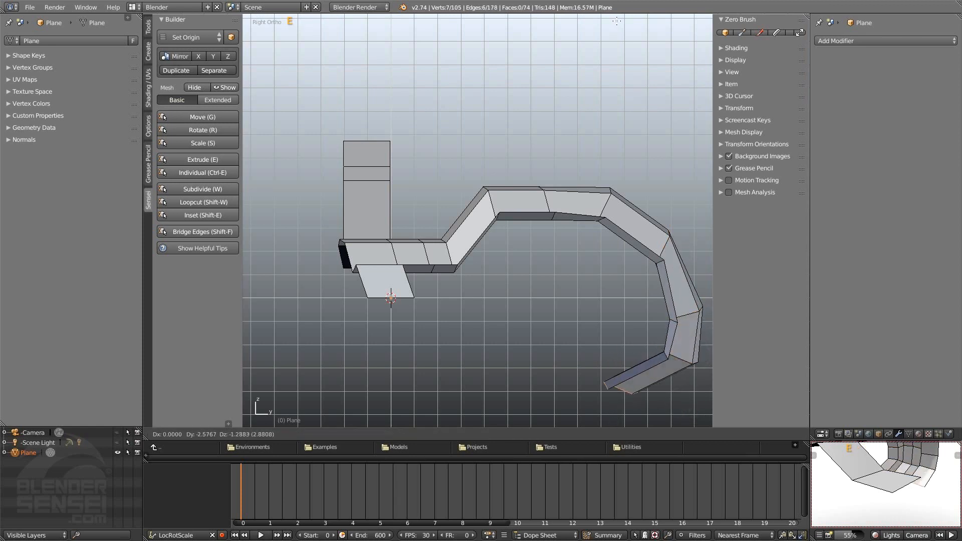
{"action": "left_click", "coordinate": [640, 31]}
Return to Object Mode and delete the extruded plane object.
{"action": "middle_click_drag", "start_coordinate": [640, 31], "coordinate": [570, 237]}
{"action": "middle_click_drag", "start_coordinate": [476, 240], "coordinate": [588, 230]}
{"action": "middle_click_drag", "start_coordinate": [528, 229], "coordinate": [467, 230]}
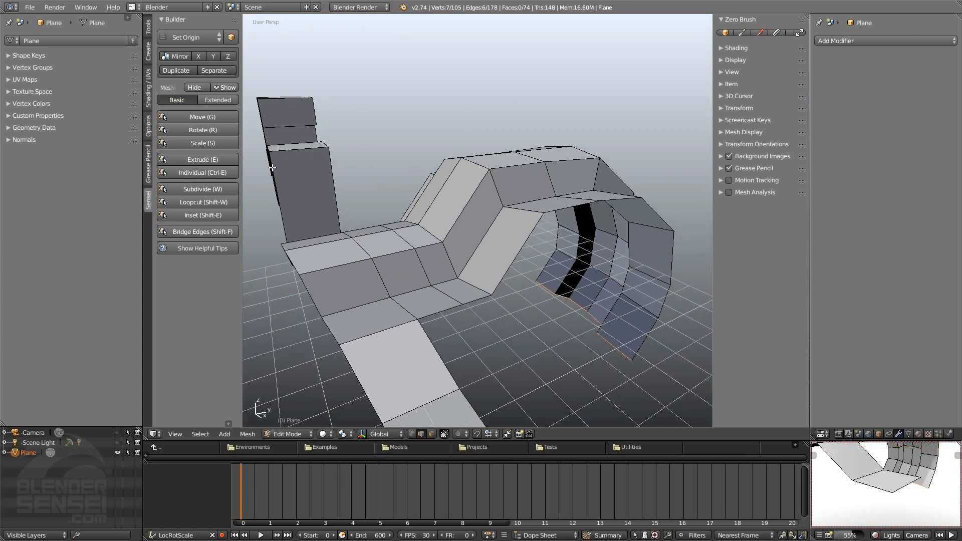
{"action": "scroll", "coordinate": [350, 226], "scroll_direction": "down", "scroll_amount": 2}
{"action": "scroll", "coordinate": [451, 343], "scroll_direction": "up", "scroll_amount": 2}
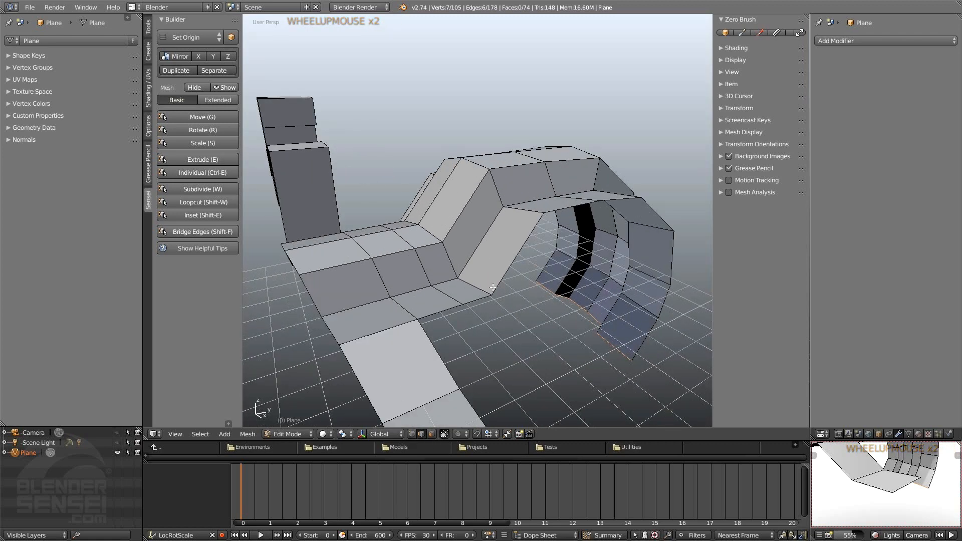
{"action": "middle_click_drag", "start_coordinate": [431, 321], "coordinate": [479, 263]}
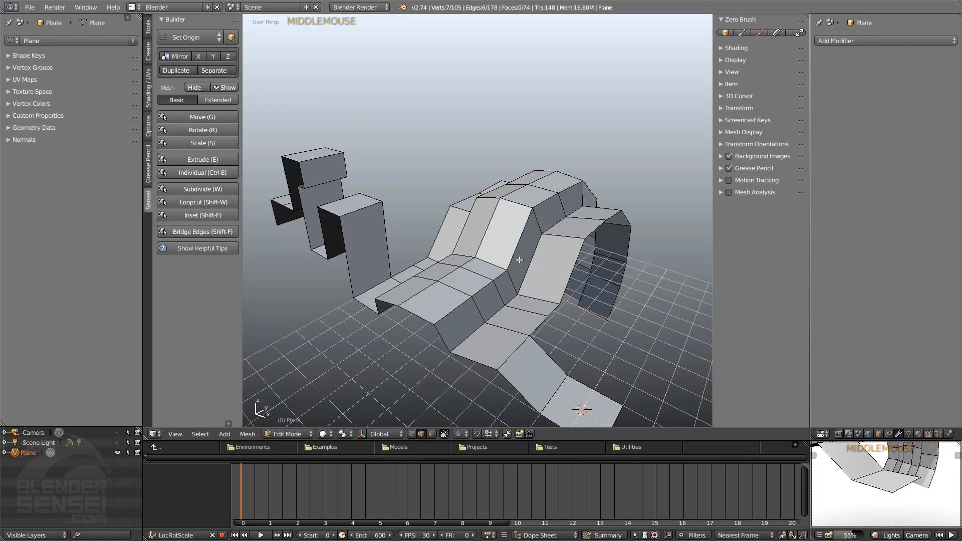
{"action": "key", "text": "Tab"}
{"action": "scroll", "coordinate": [528, 260], "scroll_direction": "down", "scroll_amount": 1}
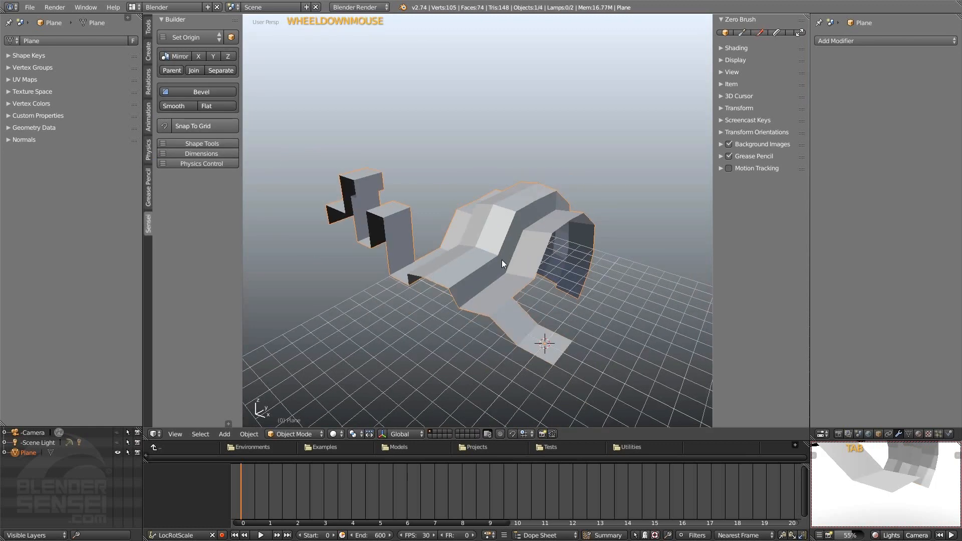
{"action": "key", "text": "x"}
{"action": "left_click", "coordinate": [567, 259]}
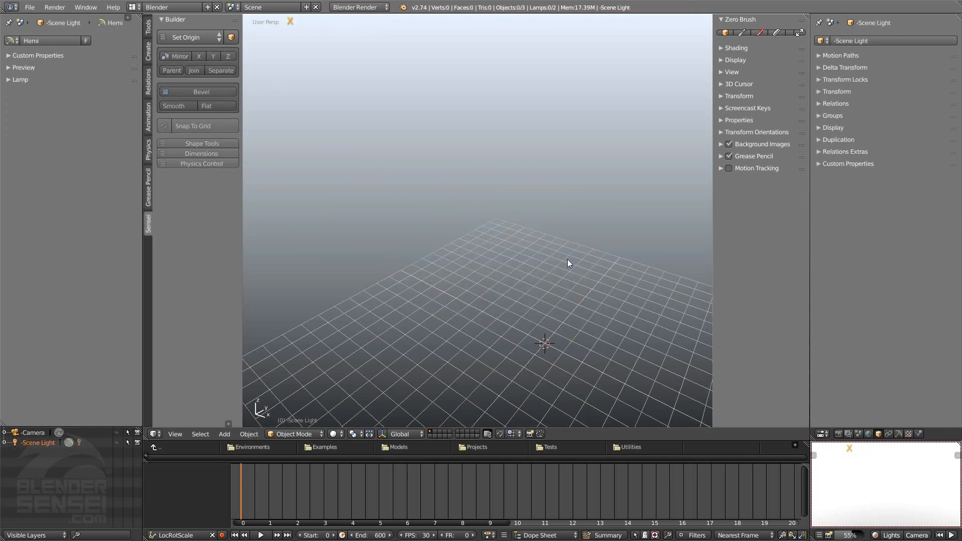
Add a new plane at the 3D cursor and enter Edit Mode on it.
{"action": "middle_click_drag", "start_coordinate": [552, 306], "coordinate": [523, 296], "text": "shift"}
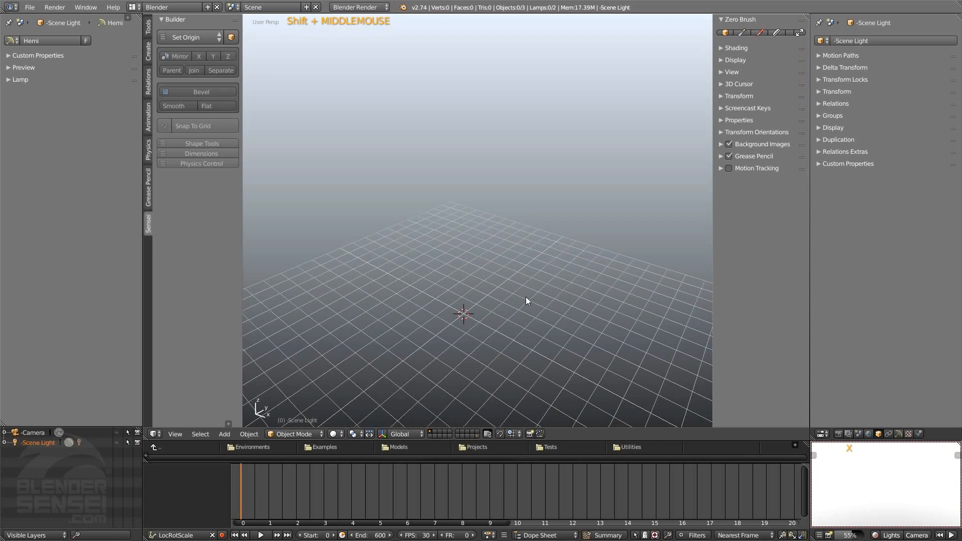
{"action": "key", "text": "shift+a"}
{"action": "mouse_move", "coordinate": [530, 295]}
{"action": "left_click", "coordinate": [571, 298]}
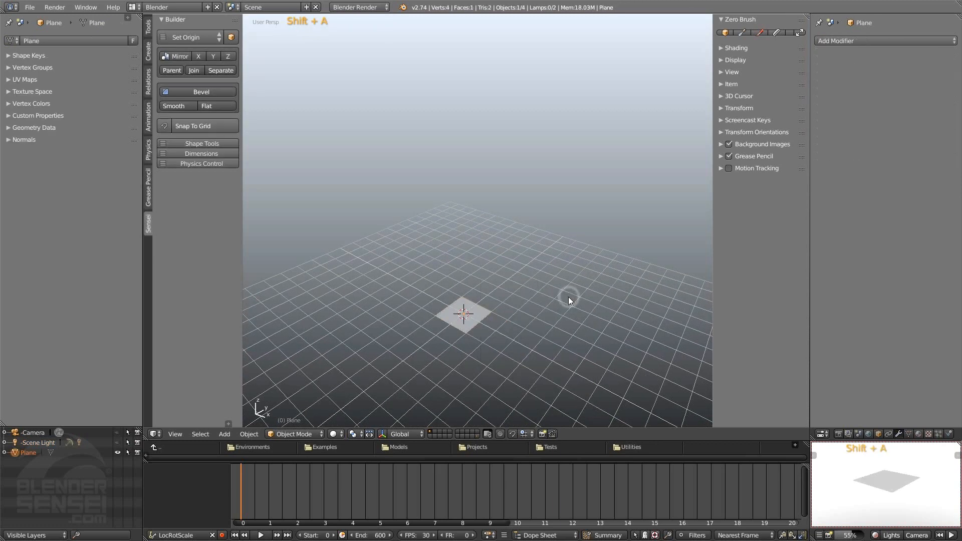
{"action": "key", "text": "Tab"}
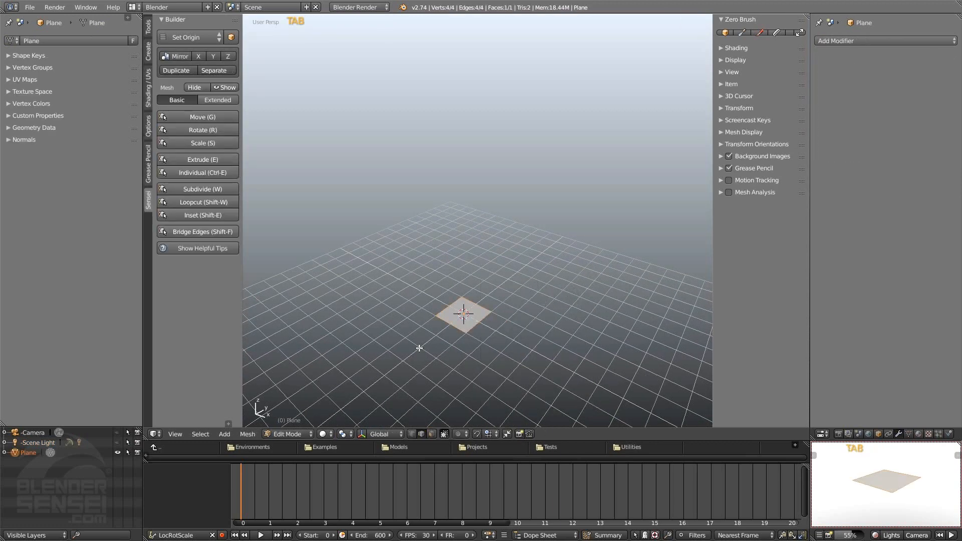
{"action": "scroll", "coordinate": [494, 334], "scroll_direction": "up", "scroll_amount": 3}
{"action": "middle_click_drag", "start_coordinate": [493, 334], "coordinate": [492, 284], "text": "shift"}
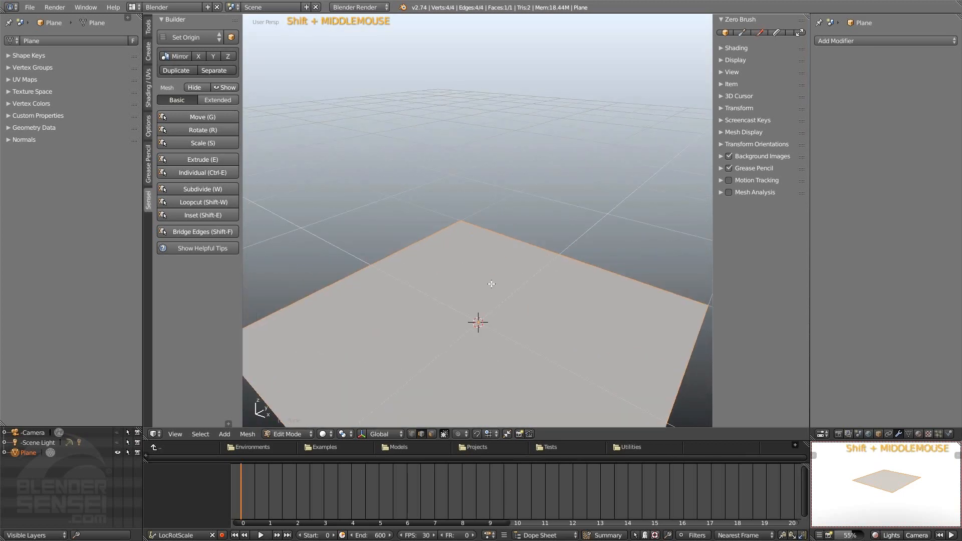
{"action": "scroll", "coordinate": [491, 284], "scroll_direction": "down", "scroll_amount": 3}
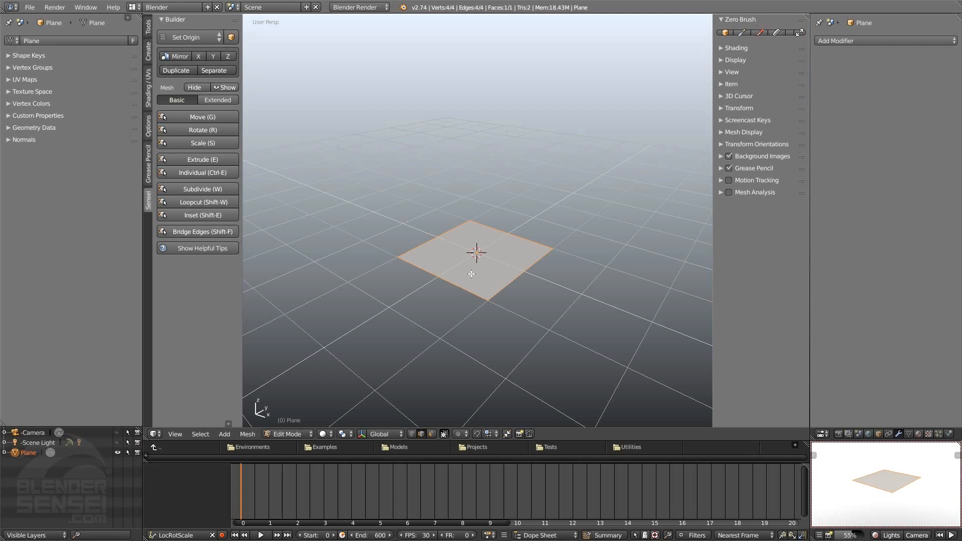
Merge all of the plane's vertices into a single vertex with Collapse and switch to vertex selection.
{"action": "key", "text": "m"}
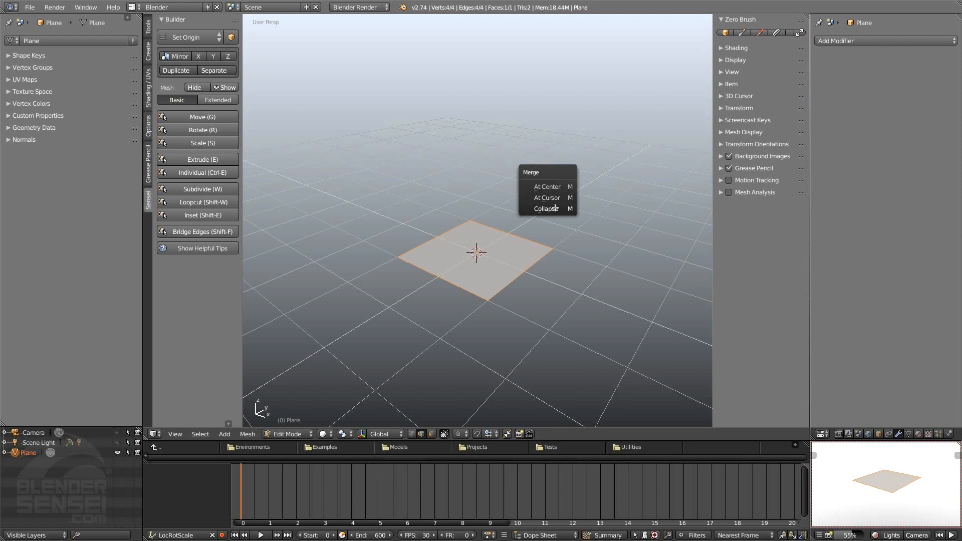
{"action": "left_click", "coordinate": [554, 208]}
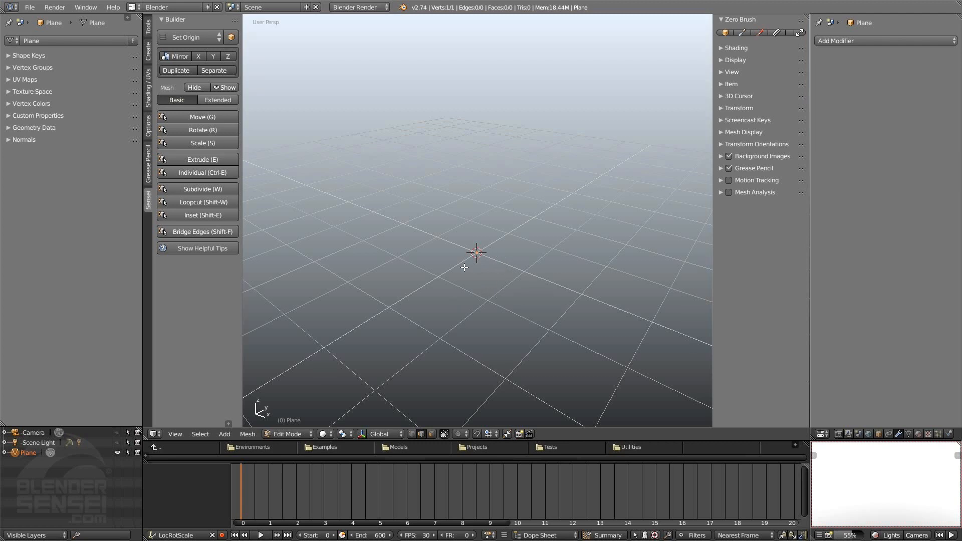
{"action": "scroll", "coordinate": [494, 271], "scroll_direction": "up", "scroll_amount": 2}
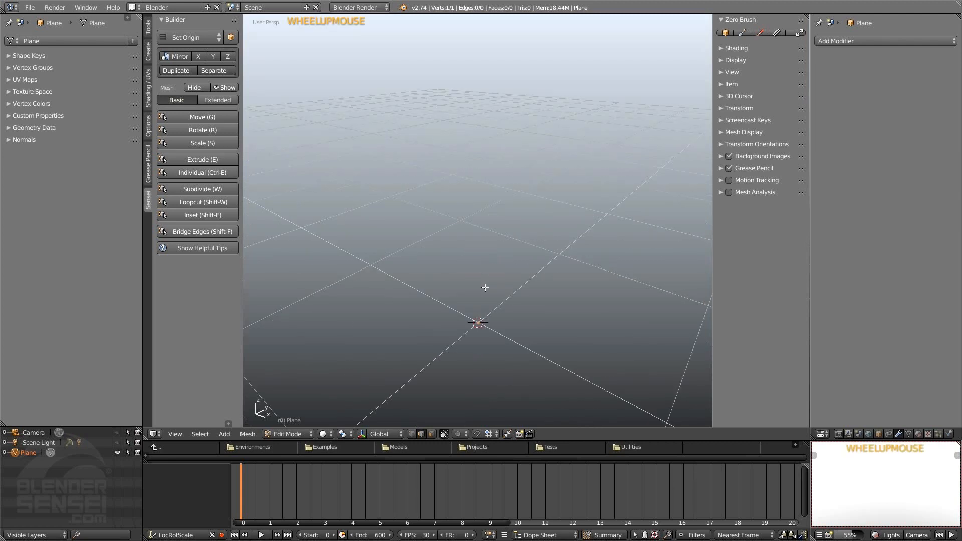
{"action": "scroll", "coordinate": [518, 286], "scroll_direction": "down", "scroll_amount": 4, "text": "shift"}
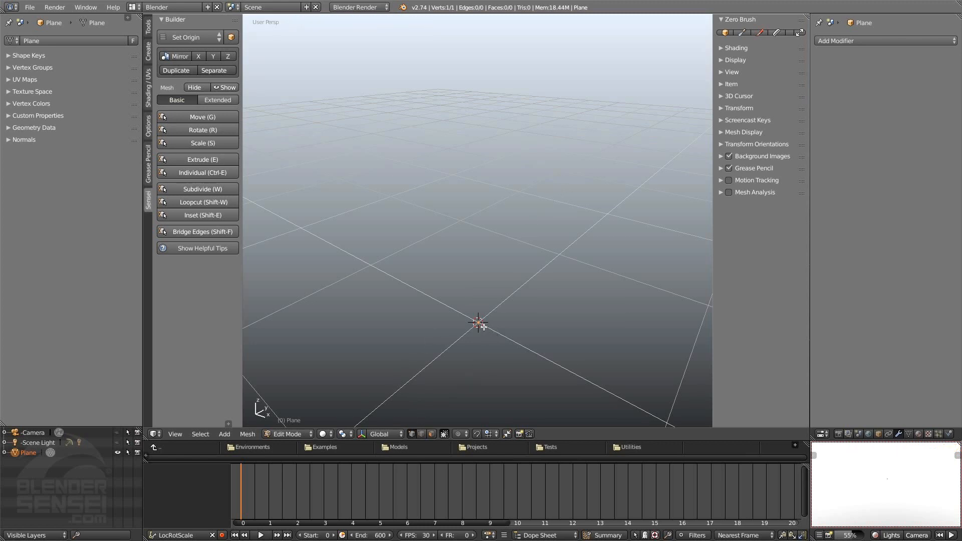
Extrude the single vertex straight up along the Z axis and extrude the new vertex in the negative X direction.
{"action": "key", "text": "e"}
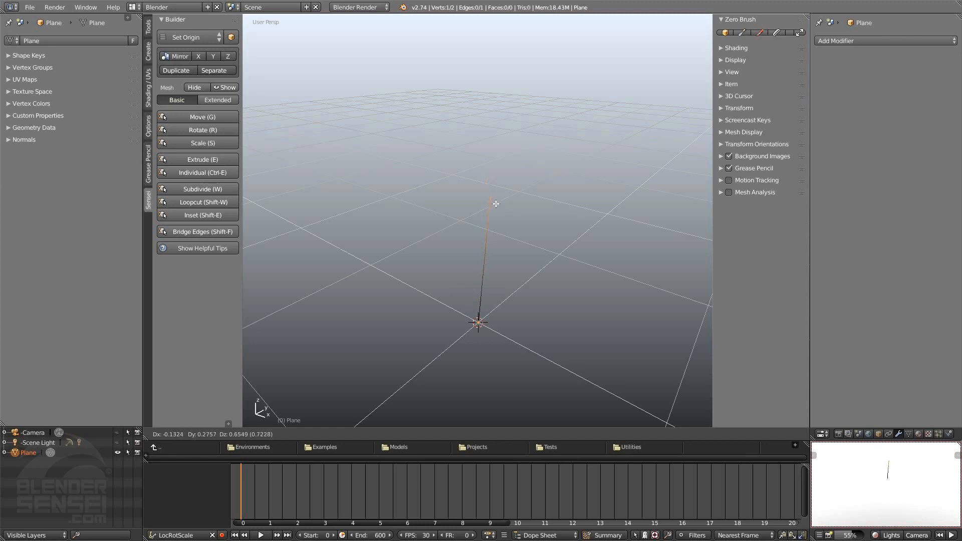
{"action": "key", "text": "z"}
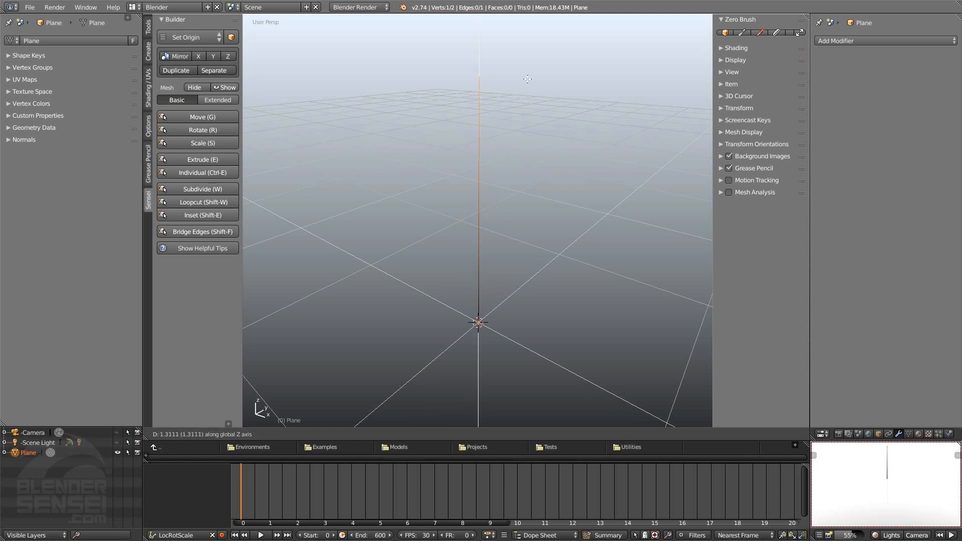
{"action": "left_click", "coordinate": [549, 144]}
{"action": "middle_click_drag", "start_coordinate": [547, 143], "coordinate": [558, 167]}
{"action": "key", "text": "e"}
{"action": "key", "text": "e"}
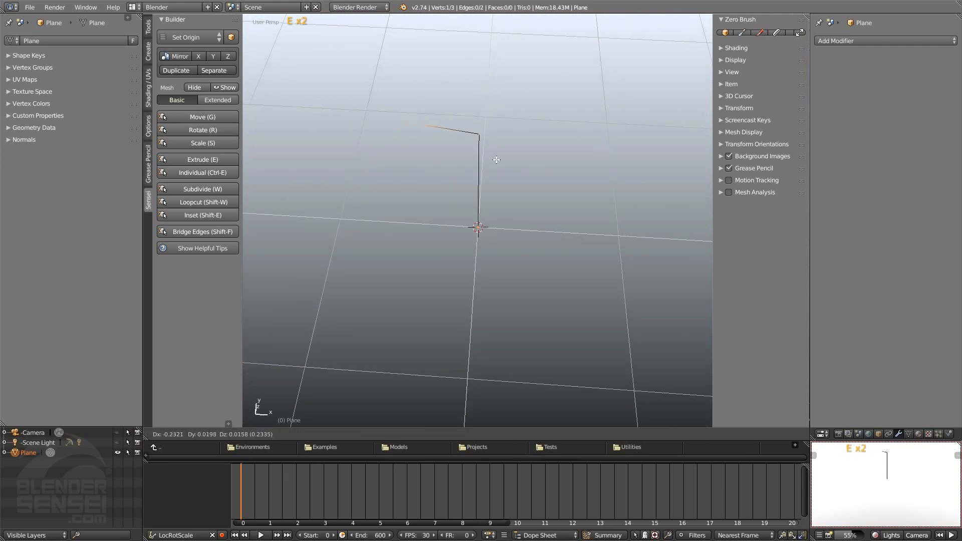
{"action": "key", "text": "x"}
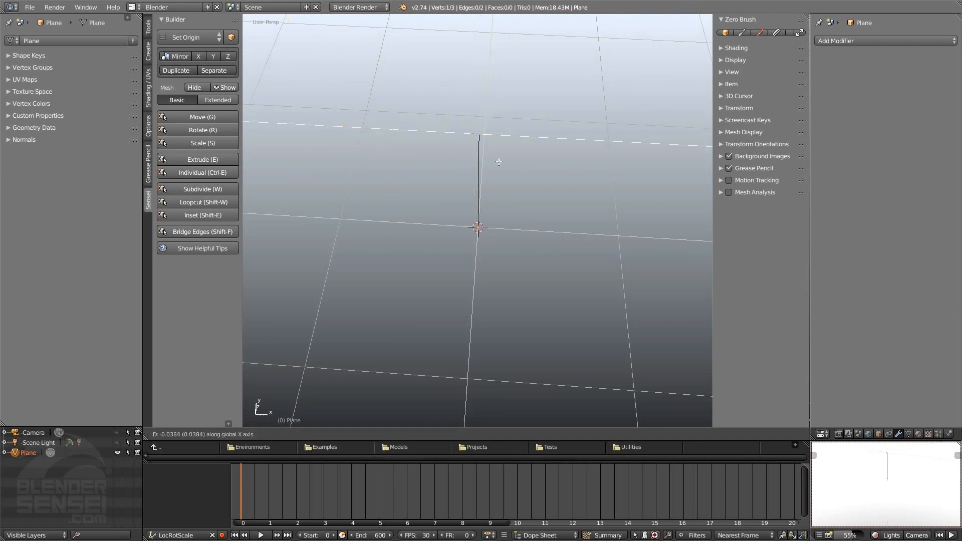
{"action": "left_click", "coordinate": [369, 173]}
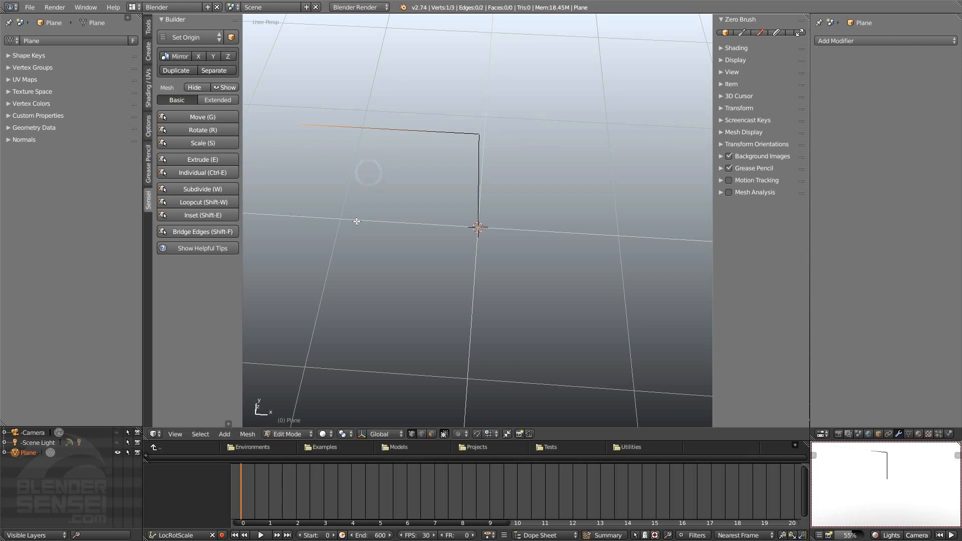
Continue the edge chain from its end vertex with extrusions up, along negative X, down, and along negative X again.
{"action": "middle_click_drag", "start_coordinate": [359, 167], "coordinate": [517, 244], "text": "shift"}
{"action": "key", "text": "e"}
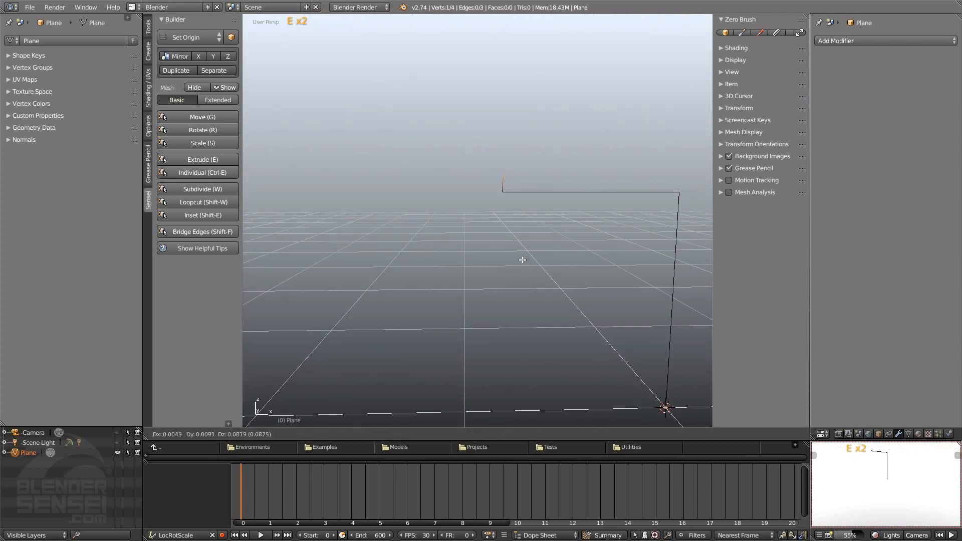
{"action": "left_click", "coordinate": [528, 146]}
{"action": "scroll", "coordinate": [528, 163], "scroll_direction": "down", "scroll_amount": 2}
{"action": "middle_click_drag", "start_coordinate": [528, 163], "coordinate": [528, 173], "text": "shift"}
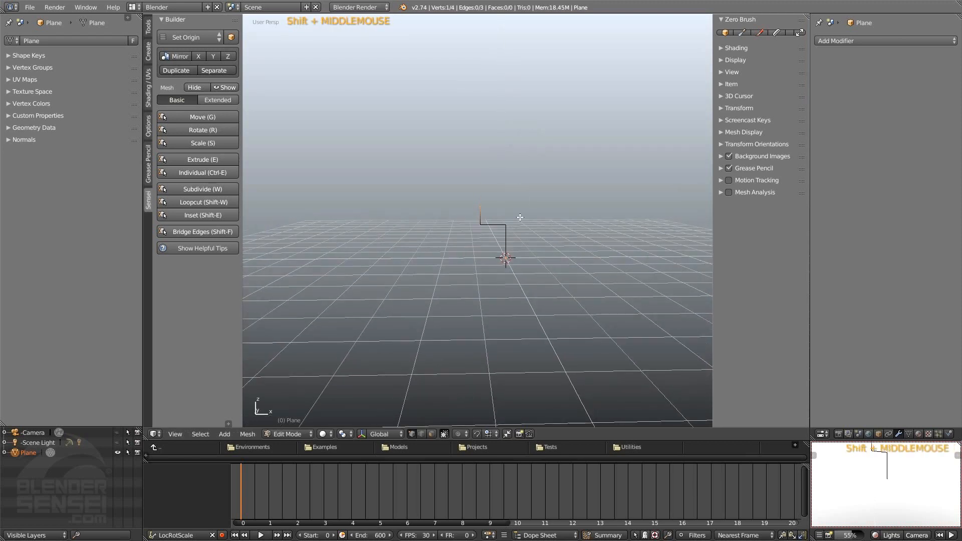
{"action": "key", "text": "e"}
{"action": "left_click", "coordinate": [477, 213]}
{"action": "key", "text": "e"}
{"action": "left_click", "coordinate": [463, 261]}
{"action": "key", "text": "e"}
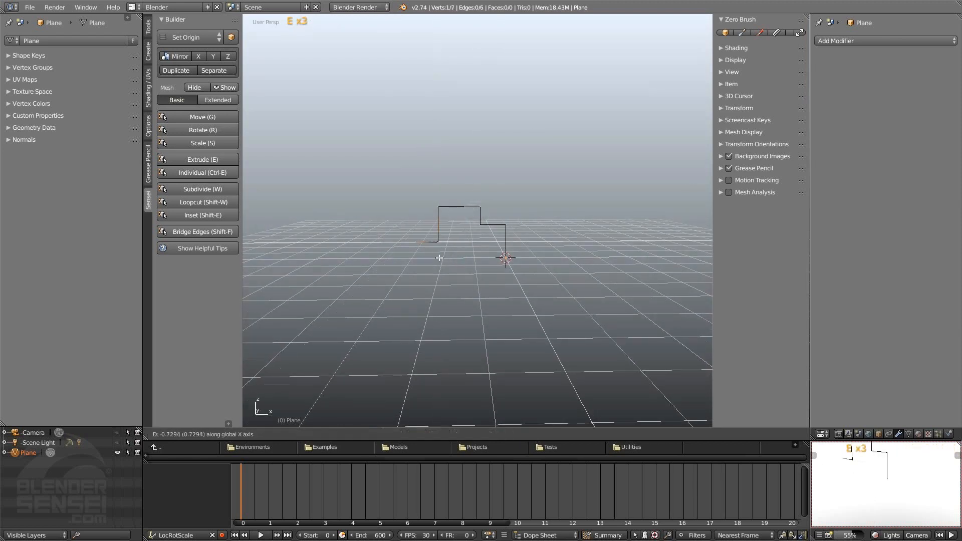
{"action": "left_click", "coordinate": [438, 258]}
Add a taller upright section to the chain by extruding the end vertex up, sideways, down, and sideways along X.
{"action": "key", "text": "e"}
{"action": "left_click", "coordinate": [440, 176]}
{"action": "key", "text": "e"}
{"action": "left_click", "coordinate": [417, 174]}
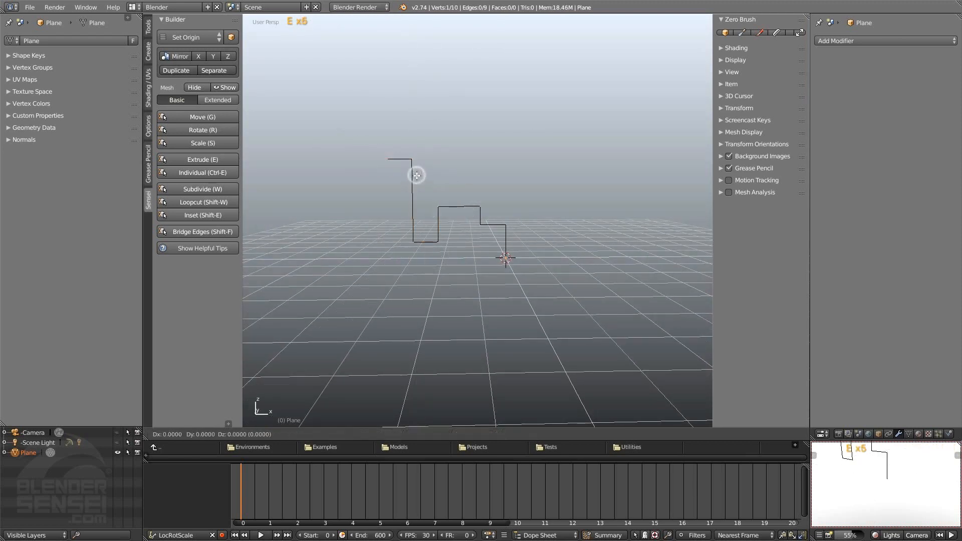
{"action": "key", "text": "e"}
{"action": "left_click", "coordinate": [414, 224]}
{"action": "key", "text": "e"}
{"action": "left_click", "coordinate": [396, 222]}
Extrude the end vertex up, sideways and down to form the tallest section, and finish the chain with two more extrusions.
{"action": "key", "text": "e"}
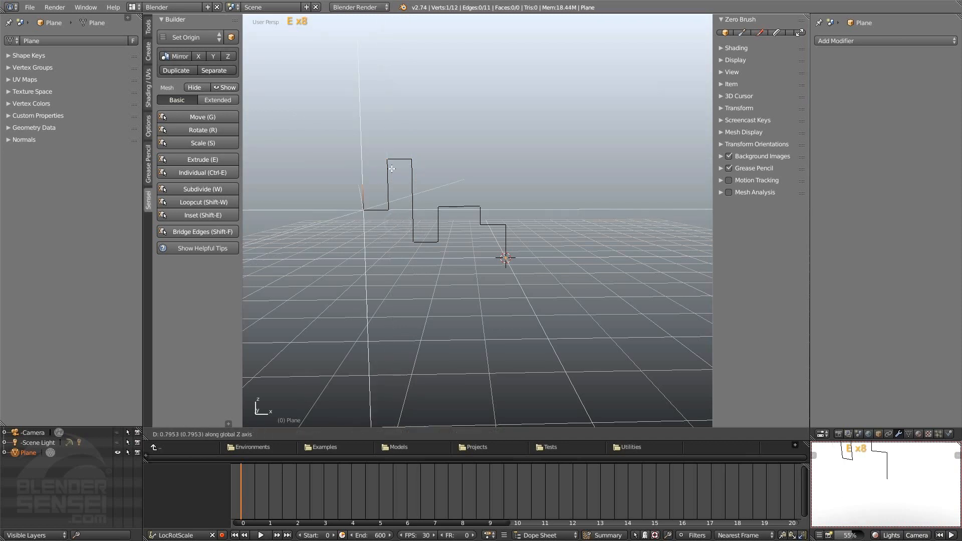
{"action": "left_click", "coordinate": [389, 112]}
{"action": "key", "text": "e"}
{"action": "left_click", "coordinate": [371, 127]}
{"action": "key", "text": "e"}
{"action": "key", "text": "z"}
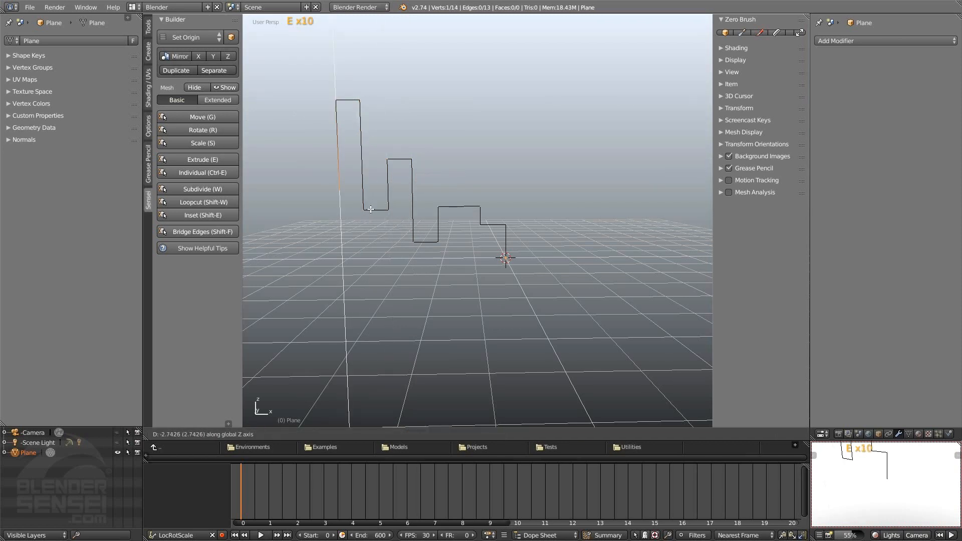
{"action": "left_click", "coordinate": [373, 227]}
{"action": "key", "text": "e"}
{"action": "middle_click_drag", "start_coordinate": [369, 226], "coordinate": [445, 271]}
{"action": "left_click", "coordinate": [340, 227]}
{"action": "key", "text": "e"}
{"action": "left_click", "coordinate": [335, 292]}
Select eight consecutive vertices across the chain's two tallest sections and extrude their edges sideways into a strip of faces.
{"action": "scroll", "coordinate": [449, 267], "scroll_direction": "up", "scroll_amount": 2}
{"action": "middle_click_drag", "start_coordinate": [425, 237], "coordinate": [444, 283], "text": "shift"}
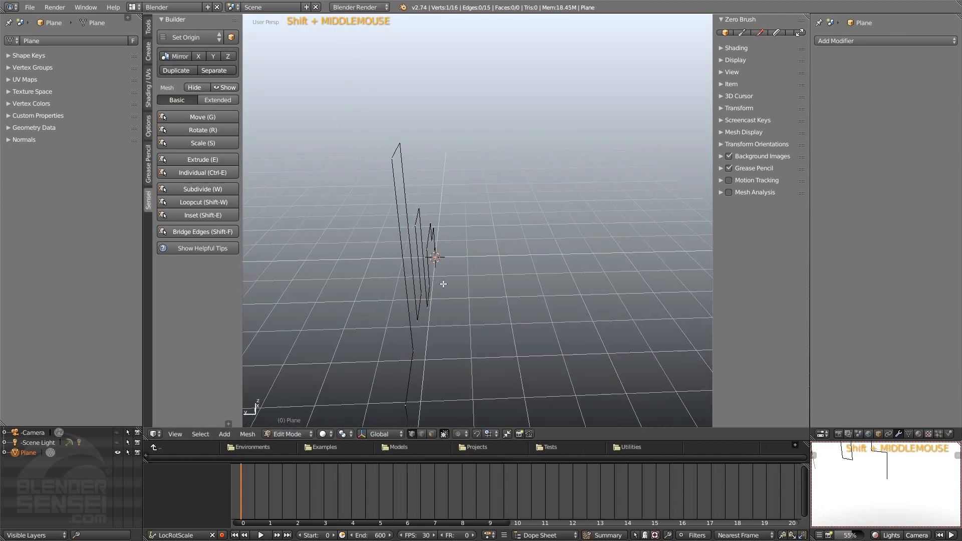
{"action": "left_click", "coordinate": [389, 159]}
{"action": "left_click", "coordinate": [400, 144], "text": "shift"}
{"action": "middle_click_drag", "start_coordinate": [400, 144], "coordinate": [433, 222]}
{"action": "left_click", "coordinate": [434, 226], "text": "shift"}
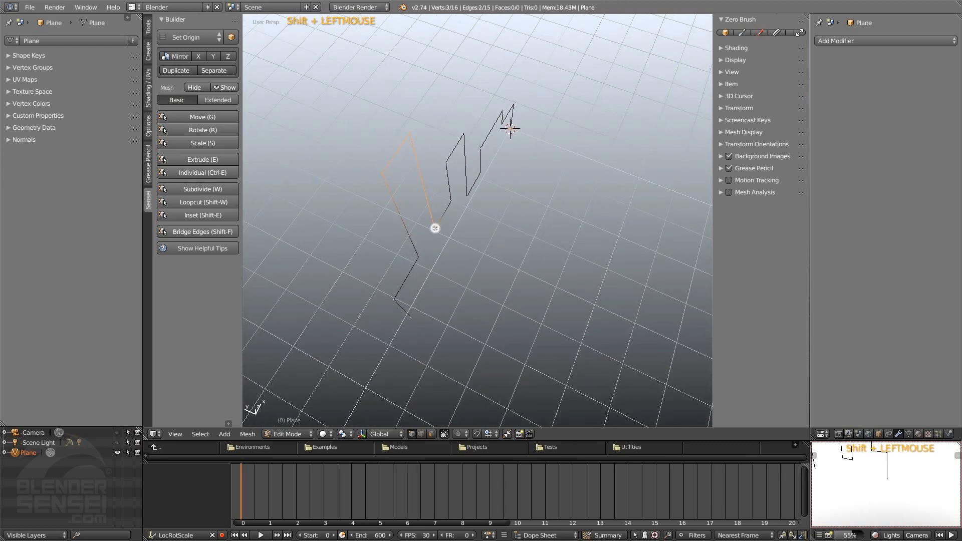
{"action": "left_click", "coordinate": [450, 202], "text": "shift"}
{"action": "left_click", "coordinate": [446, 161], "text": "shift"}
{"action": "left_click", "coordinate": [463, 134], "text": "shift"}
{"action": "left_click", "coordinate": [466, 196], "text": "shift"}
{"action": "middle_click_drag", "start_coordinate": [484, 233], "coordinate": [434, 259]}
{"action": "left_click", "coordinate": [431, 260], "text": "shift"}
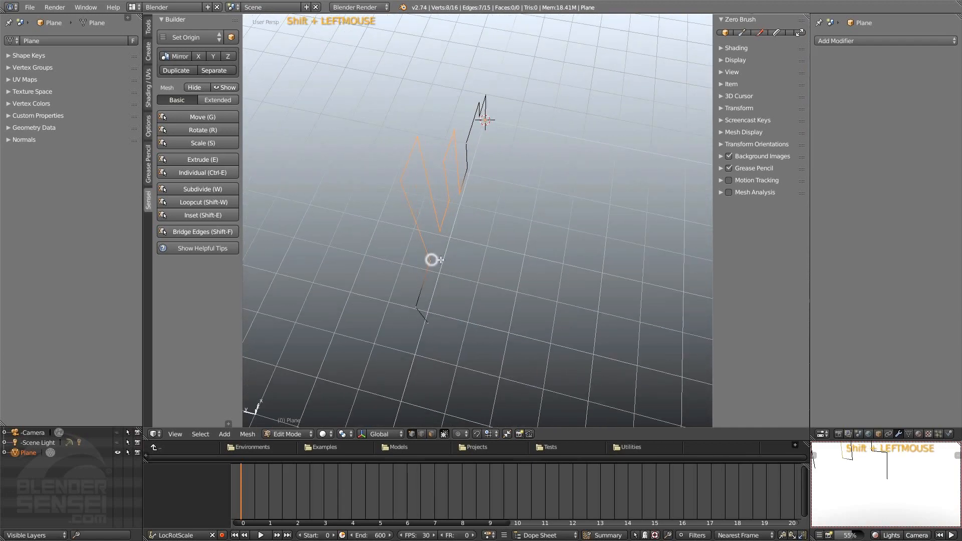
{"action": "key", "text": "e"}
{"action": "left_click", "coordinate": [557, 268]}
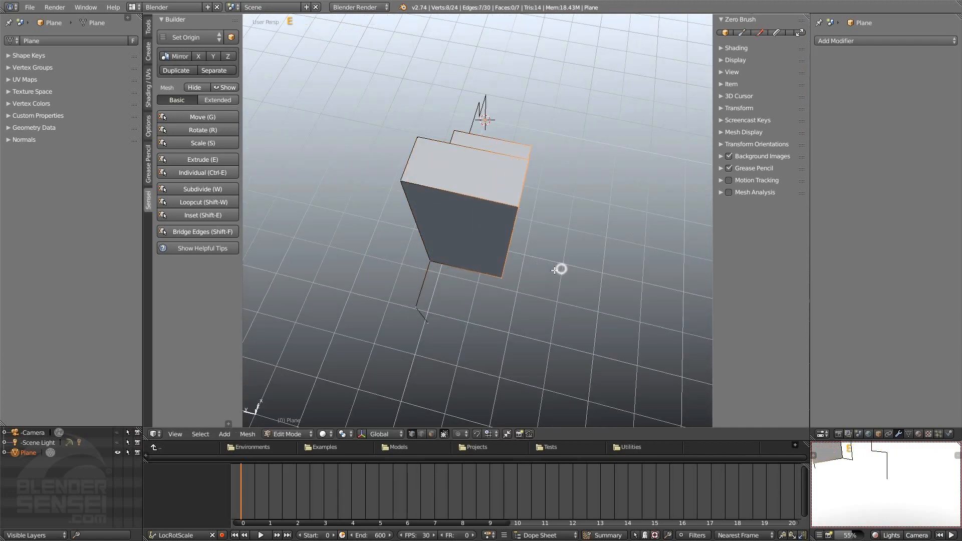
Undo the extrusion that turned the selected edges into faces.
{"action": "middle_click_drag", "start_coordinate": [558, 268], "coordinate": [440, 255]}
{"action": "middle_click_drag", "start_coordinate": [472, 198], "coordinate": [440, 241]}
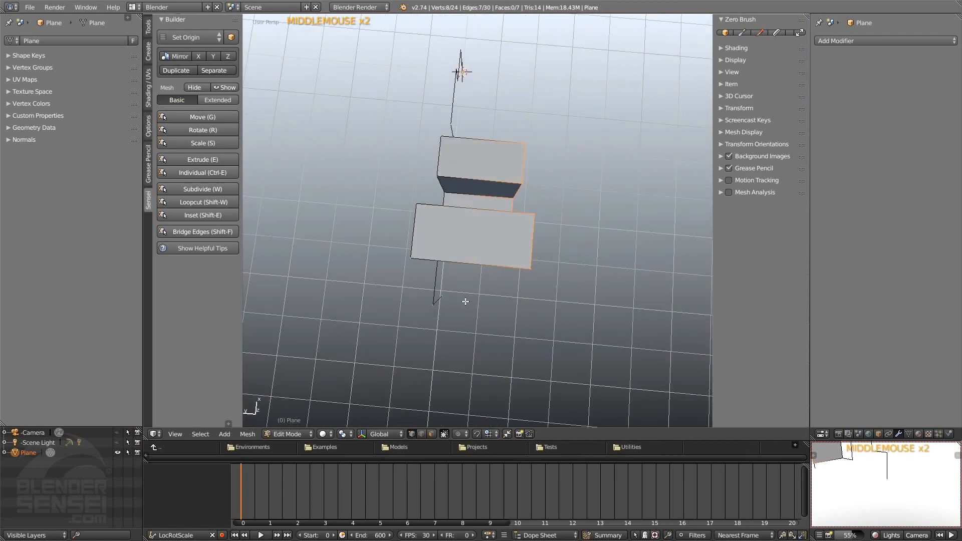
{"action": "middle_click_drag", "start_coordinate": [465, 301], "coordinate": [460, 160]}
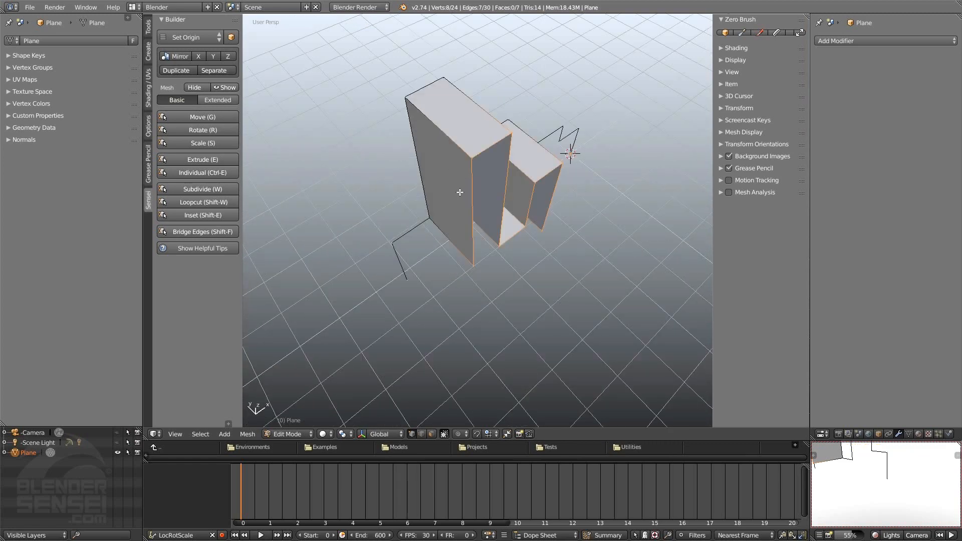
{"action": "key", "text": "ctrl+z"}
Extrude a single edge sideways from each of the two top corner vertices of the chain's tallest section.
{"action": "left_click", "coordinate": [410, 103]}
{"action": "middle_click_drag", "start_coordinate": [404, 97], "coordinate": [472, 138]}
{"action": "key", "text": "e"}
{"action": "key", "text": "e"}
{"action": "right_click", "coordinate": [494, 148]}
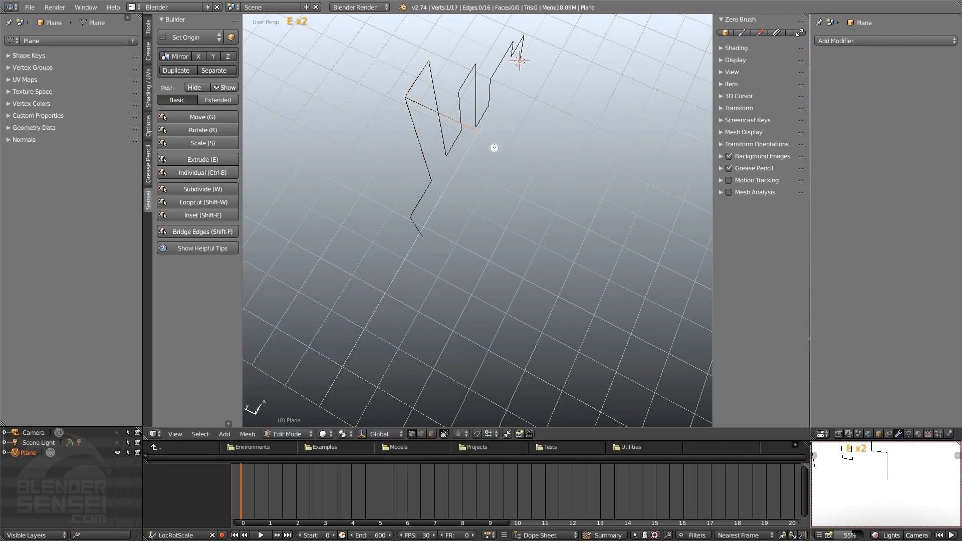
{"action": "left_click", "coordinate": [429, 61]}
{"action": "key", "text": "e"}
{"action": "key", "text": "e"}
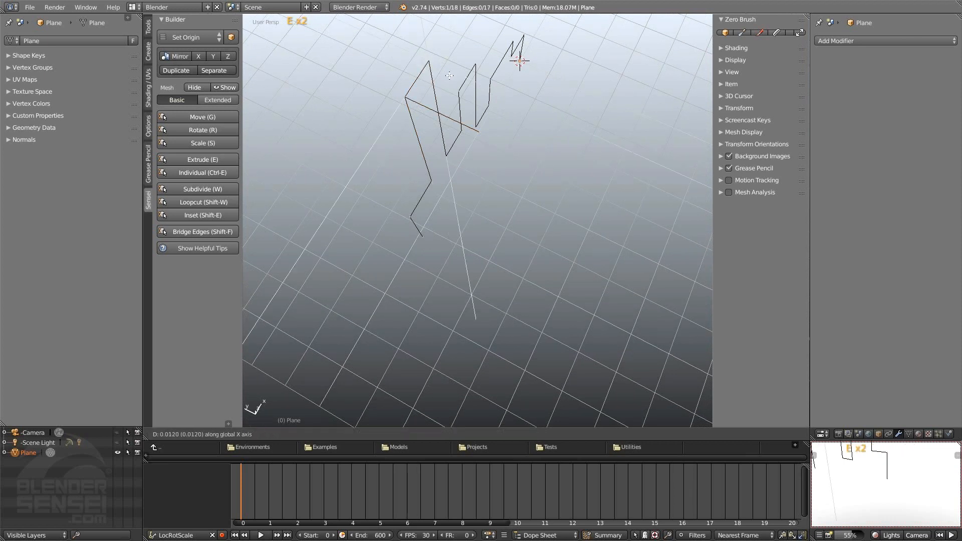
{"action": "left_click", "coordinate": [506, 116]}
Select the last three vertices of the chain and extrude their two edges along the Y axis into faces.
{"action": "middle_click_drag", "start_coordinate": [506, 110], "coordinate": [436, 246]}
{"action": "left_click", "coordinate": [490, 101], "text": "shift"}
{"action": "left_click", "coordinate": [453, 184]}
{"action": "left_click", "coordinate": [413, 195], "text": "shift"}
{"action": "left_click", "coordinate": [428, 257], "text": "shift"}
{"action": "key", "text": "e"}
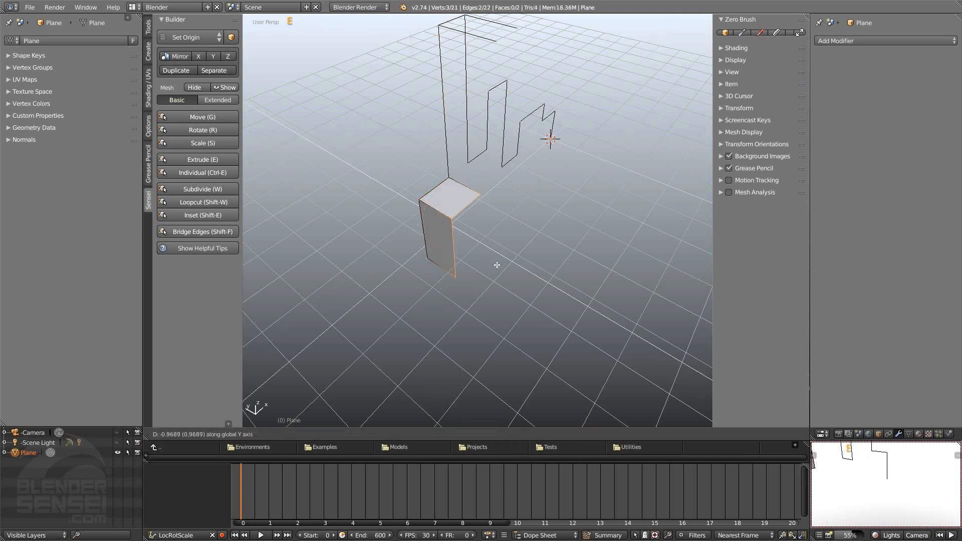
{"action": "left_click", "coordinate": [526, 279]}
Extrude loose edges sideways from the top corner vertices of the chain's second-tallest section.
{"action": "middle_click_drag", "start_coordinate": [526, 279], "coordinate": [380, 214], "text": "shift"}
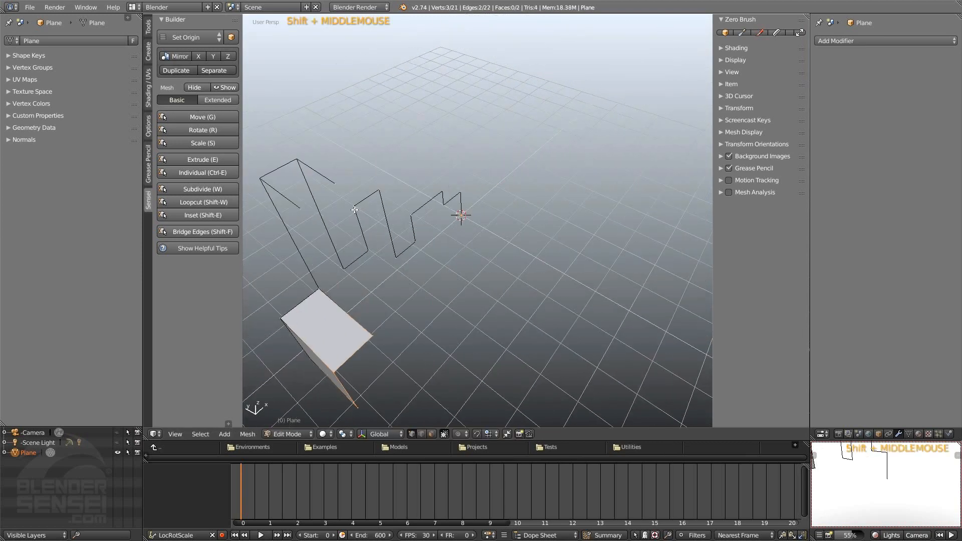
{"action": "key", "text": "e"}
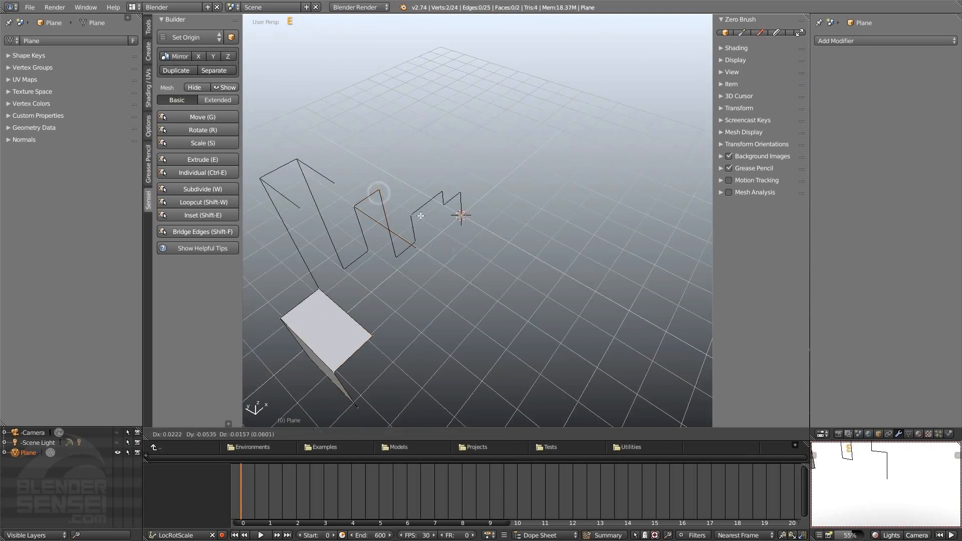
{"action": "left_click", "coordinate": [477, 240]}
Select the five vertices at the chain's starting end and extrude them along negative Y into four stair-shaped faces.
{"action": "middle_click_drag", "start_coordinate": [477, 239], "coordinate": [490, 216]}
{"action": "left_click", "coordinate": [497, 172]}
{"action": "left_click", "coordinate": [529, 185], "text": "shift"}
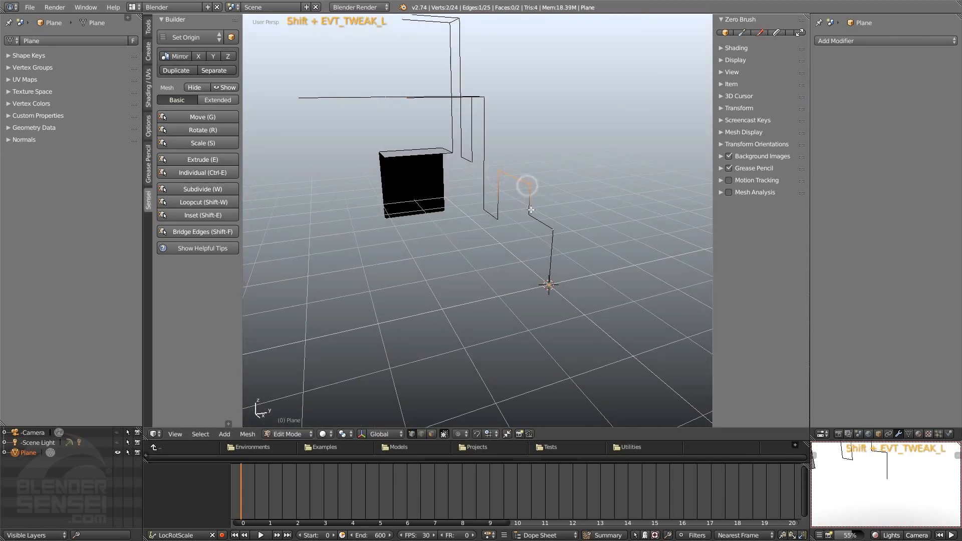
{"action": "left_click", "coordinate": [527, 215], "text": "shift"}
{"action": "left_click", "coordinate": [551, 231], "text": "shift"}
{"action": "left_click", "coordinate": [547, 284], "text": "shift"}
{"action": "key", "text": "e"}
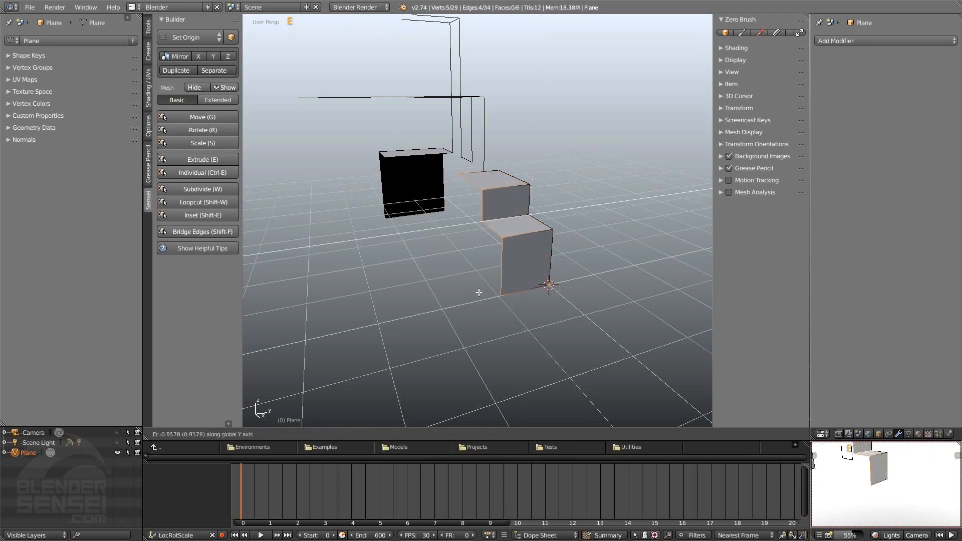
{"action": "left_click", "coordinate": [425, 296]}
Switch to face selection, select the four stair-shaped faces, and extrude them outward as one region.
{"action": "middle_click_drag", "start_coordinate": [425, 297], "coordinate": [424, 345]}
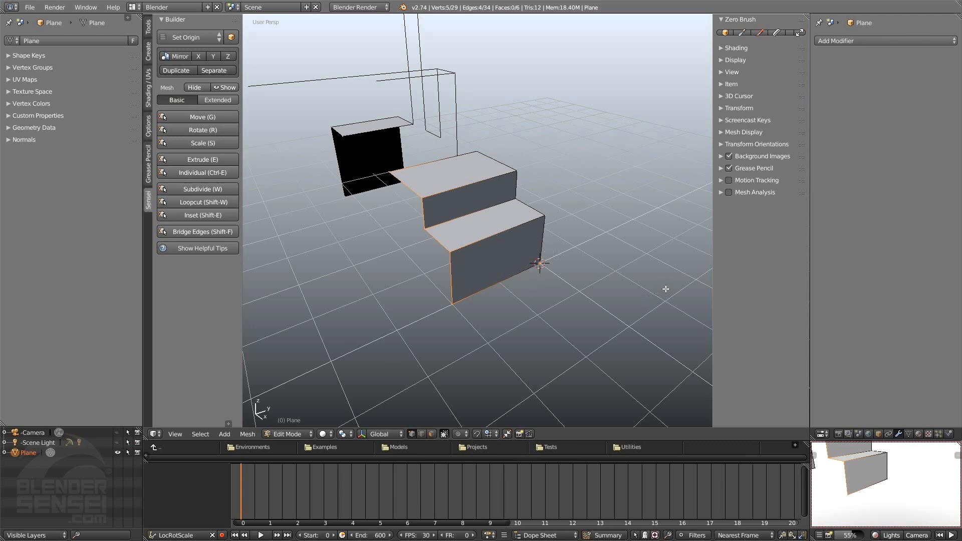
{"action": "middle_click_drag", "start_coordinate": [581, 234], "coordinate": [502, 254]}
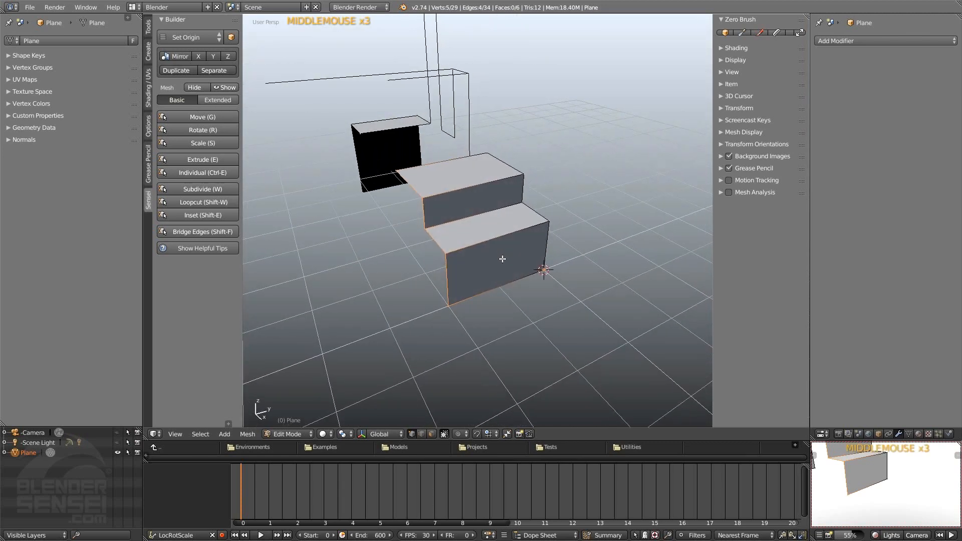
{"action": "key", "text": "space"}
{"action": "left_click", "coordinate": [489, 283]}
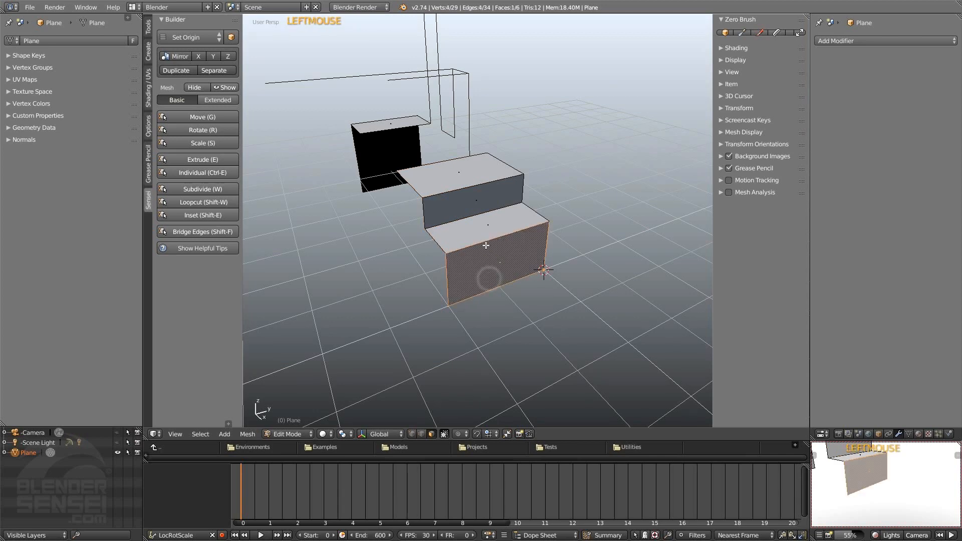
{"action": "left_click", "coordinate": [482, 225], "text": "shift"}
{"action": "left_click", "coordinate": [476, 200], "text": "shift"}
{"action": "left_click", "coordinate": [464, 171], "text": "shift"}
{"action": "middle_click_drag", "start_coordinate": [468, 173], "coordinate": [519, 214]}
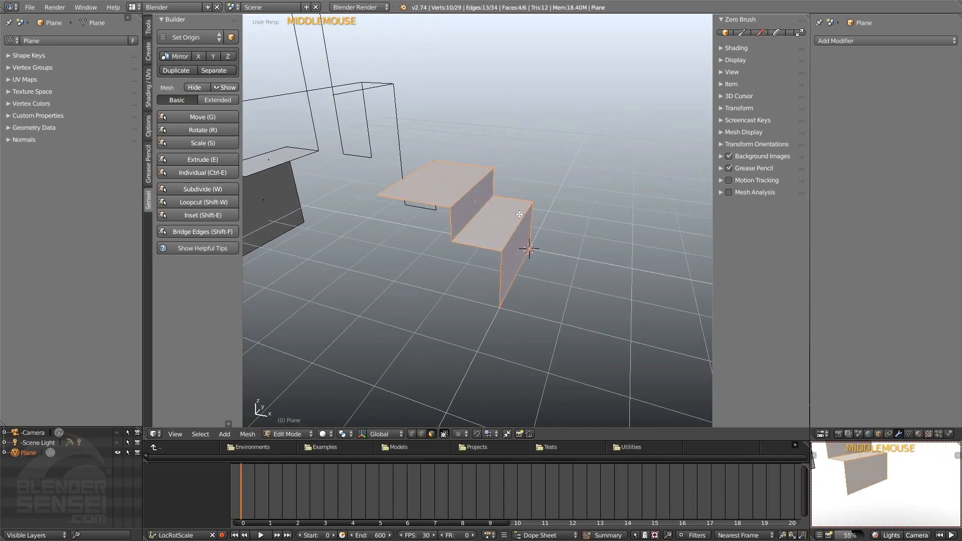
{"action": "key", "text": "e"}
{"action": "left_click", "coordinate": [587, 172]}
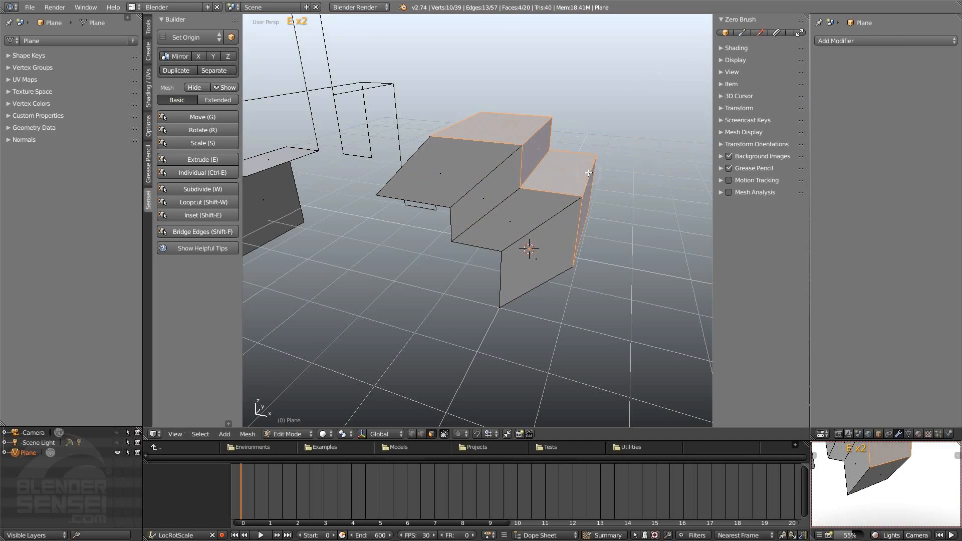
Extrude the selected stair faces two more times to lengthen the solid.
{"action": "key", "text": "e"}
{"action": "left_click", "coordinate": [620, 151]}
{"action": "key", "text": "e"}
{"action": "left_click", "coordinate": [649, 256]}
Return to Object Mode and delete the object built from the vertex chain.
{"action": "middle_click_drag", "start_coordinate": [650, 257], "coordinate": [515, 247]}
{"action": "scroll", "coordinate": [607, 245], "scroll_direction": "down", "scroll_amount": 4}
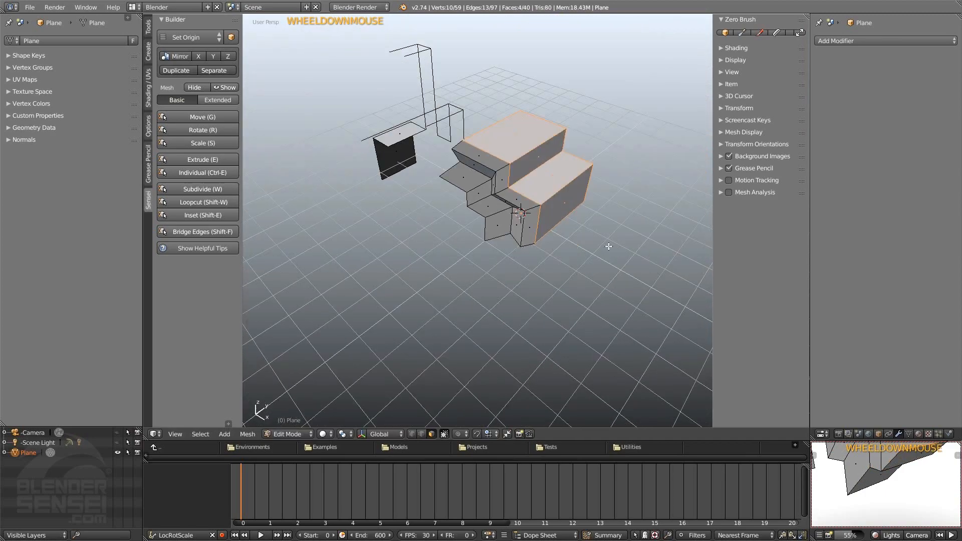
{"action": "middle_click_drag", "start_coordinate": [607, 245], "coordinate": [456, 241]}
{"action": "middle_click_drag", "start_coordinate": [628, 158], "coordinate": [548, 213], "text": "shift"}
{"action": "middle_click_drag", "start_coordinate": [506, 275], "coordinate": [532, 290]}
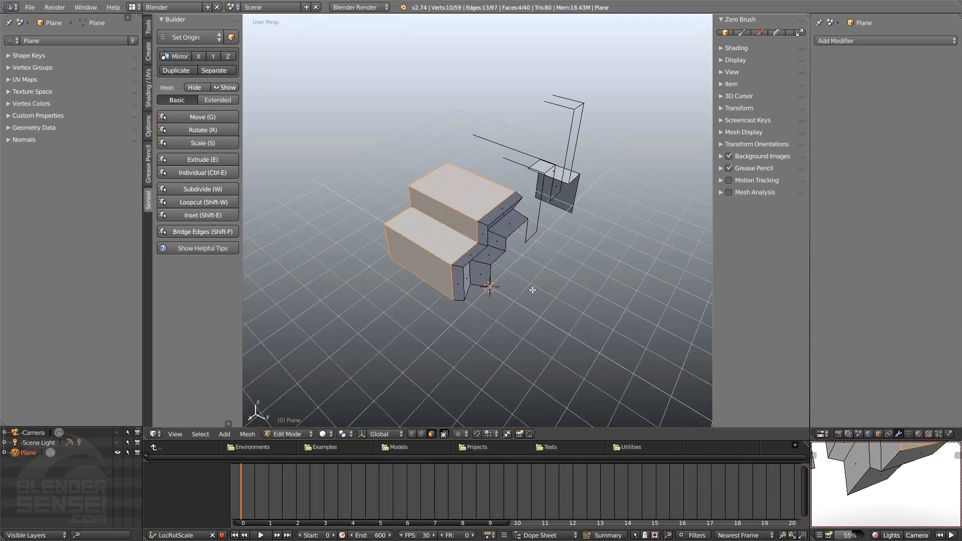
{"action": "key", "text": "Tab"}
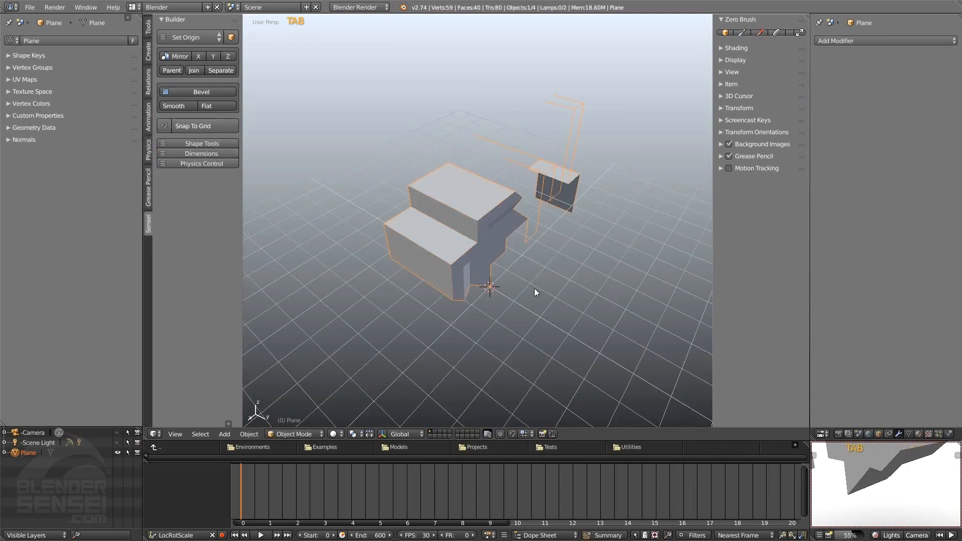
{"action": "key", "text": "x"}
{"action": "left_click", "coordinate": [534, 287]}
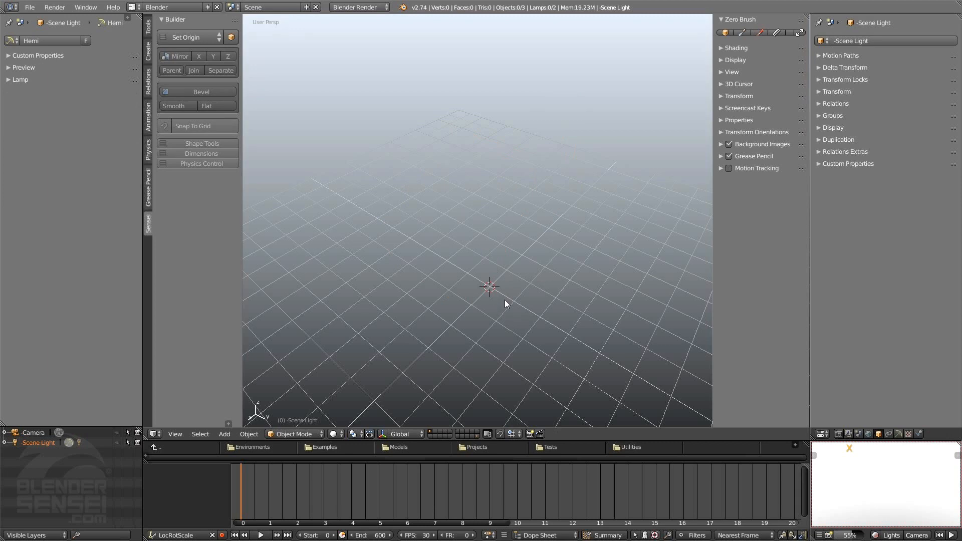
Add a cube at the 3D cursor and enter Edit Mode on it.
{"action": "key", "text": "shift+a"}
{"action": "mouse_move", "coordinate": [506, 299]}
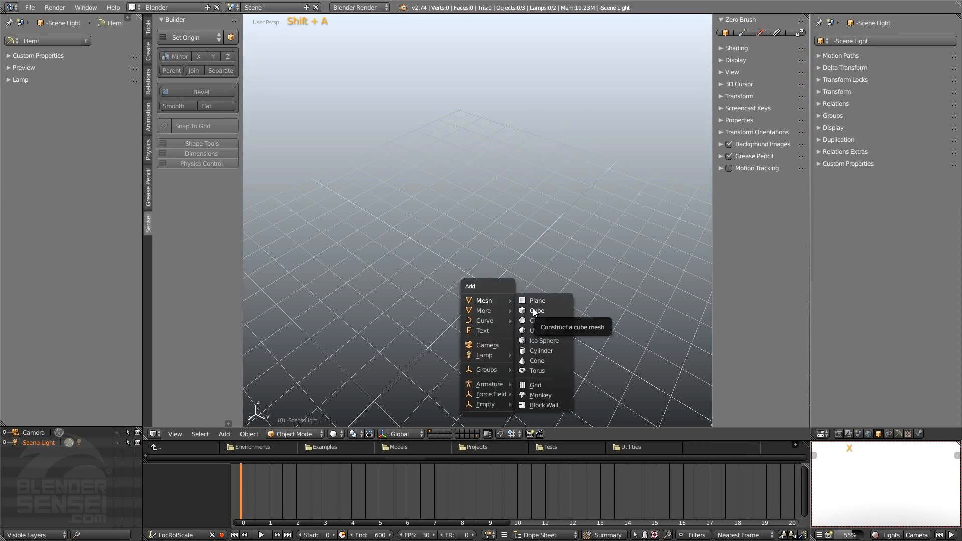
{"action": "left_click", "coordinate": [533, 309]}
{"action": "middle_click_drag", "start_coordinate": [509, 308], "coordinate": [489, 211]}
{"action": "key", "text": "Tab"}
{"action": "scroll", "coordinate": [519, 311], "scroll_direction": "up", "scroll_amount": 3}
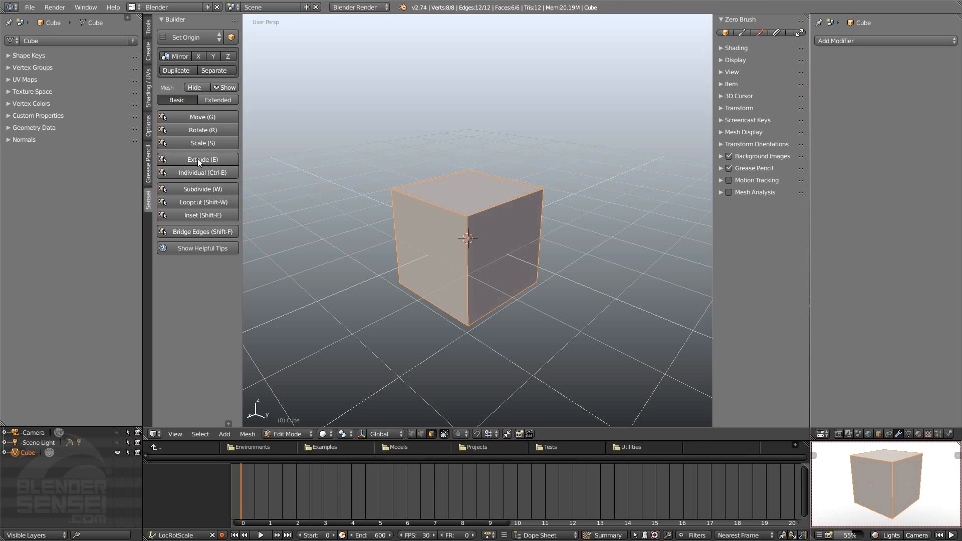
Select three adjacent faces of the cube: the top and two neighbouring sides.
{"action": "mouse_move", "coordinate": [452, 188]}
{"action": "middle_mouse_down"}
{"action": "mouse_move", "coordinate": [437, 206]}
{"action": "mouse_move", "coordinate": [408, 205]}
{"action": "mouse_move", "coordinate": [424, 189]}
{"action": "mouse_move", "coordinate": [464, 179]}
{"action": "middle_mouse_up"}
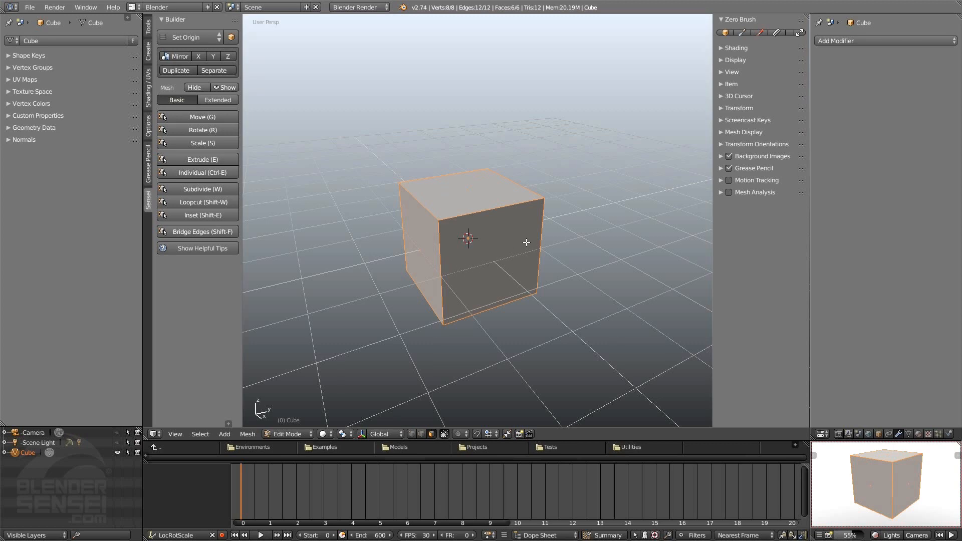
{"action": "middle_click_drag", "start_coordinate": [526, 242], "coordinate": [496, 181]}
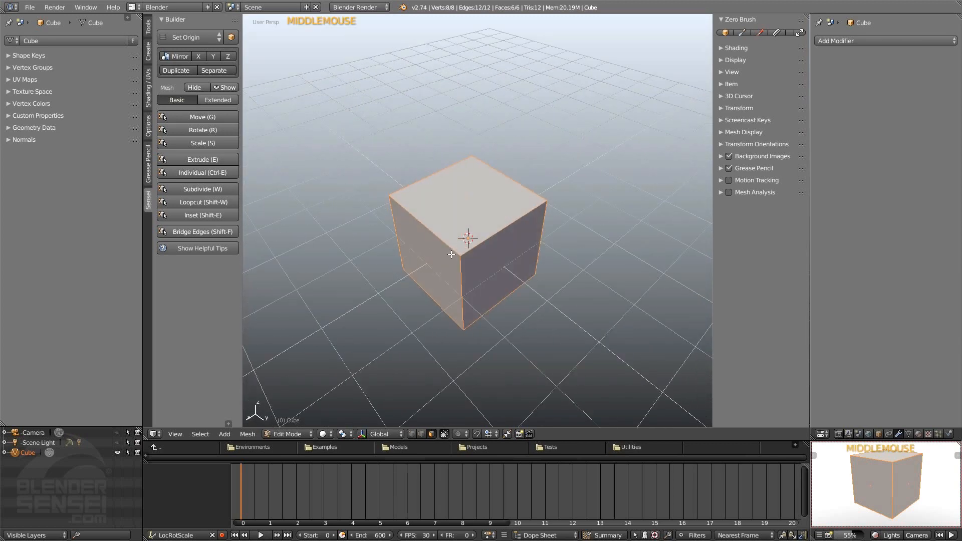
{"action": "middle_click_drag", "start_coordinate": [451, 254], "coordinate": [503, 254]}
{"action": "left_click", "coordinate": [480, 250]}
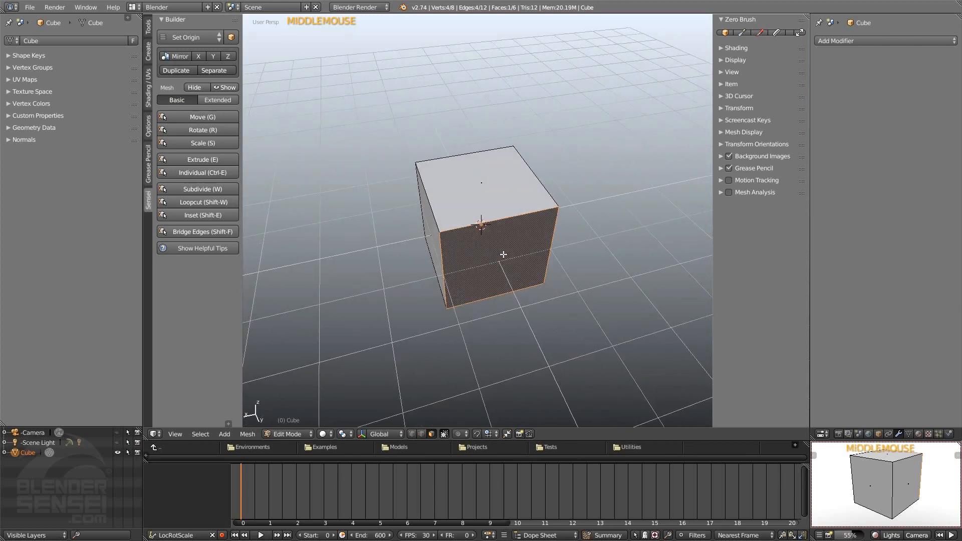
{"action": "left_click", "coordinate": [463, 199], "text": "shift"}
{"action": "left_click", "coordinate": [434, 236], "text": "shift"}
{"action": "middle_click_drag", "start_coordinate": [434, 235], "coordinate": [532, 199]}
Extrude the three selected faces together as one region, and undo that extrusion.
{"action": "key", "text": "e"}
{"action": "left_click", "coordinate": [614, 251]}
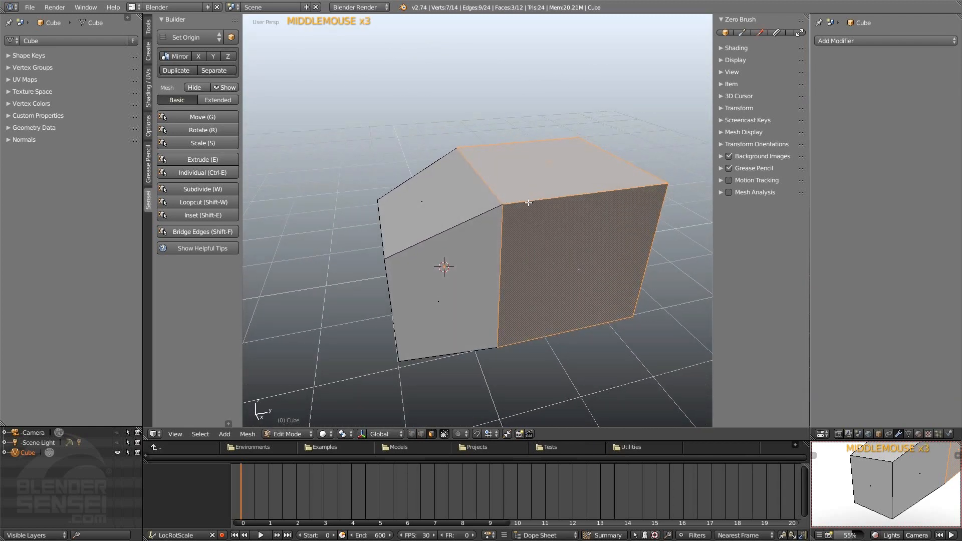
{"action": "key", "text": "ctrl+z"}
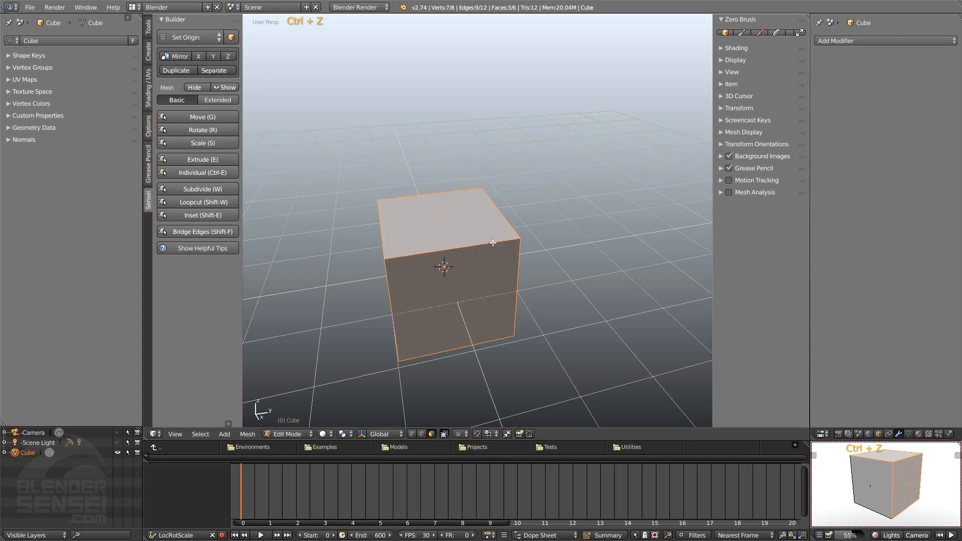
Extrude the three selected faces outward individually, each along its own normal.
{"action": "middle_click_drag", "start_coordinate": [493, 243], "coordinate": [520, 181]}
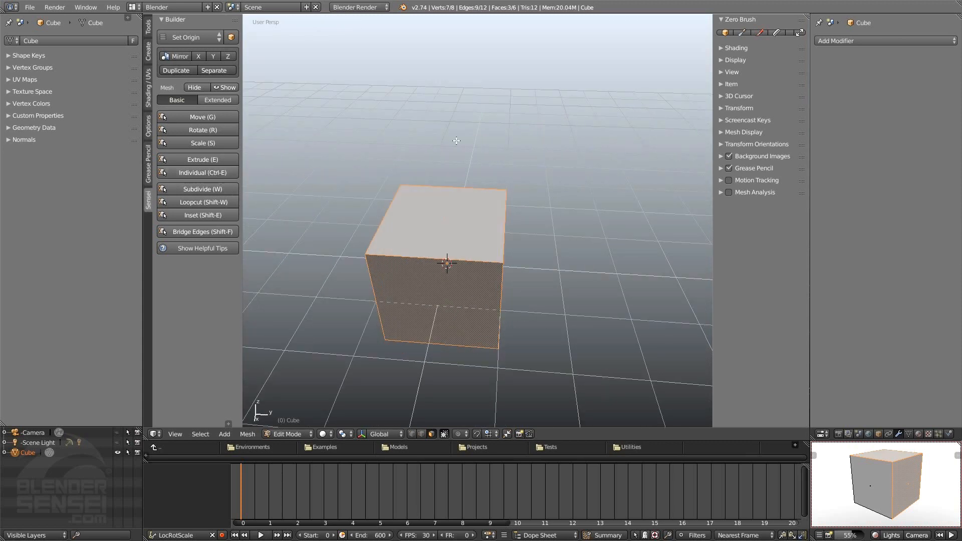
{"action": "key", "text": "ctrl+e"}
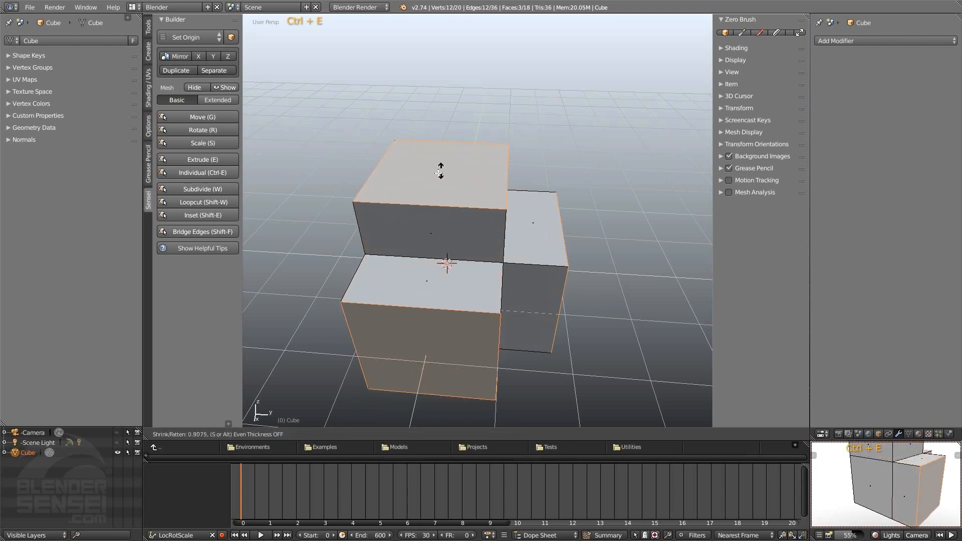
{"action": "left_click", "coordinate": [419, 181]}
{"action": "middle_click_drag", "start_coordinate": [419, 181], "coordinate": [503, 228]}
{"action": "scroll", "coordinate": [443, 243], "scroll_direction": "down", "scroll_amount": 3}
{"action": "key", "text": "ctrl+z"}
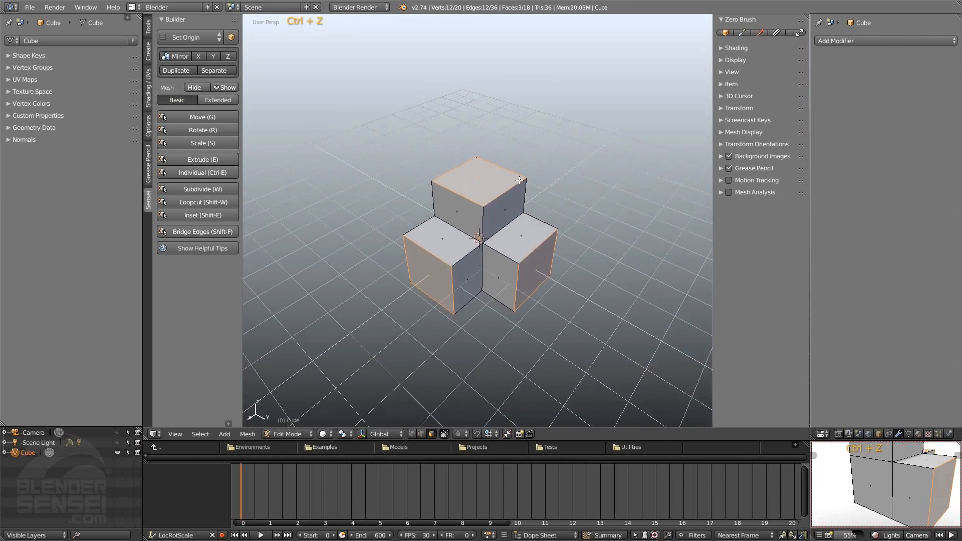
Extrude the three end faces individually two more times to lengthen the arms.
{"action": "key", "text": "ctrl+e"}
{"action": "left_click", "coordinate": [518, 135]}
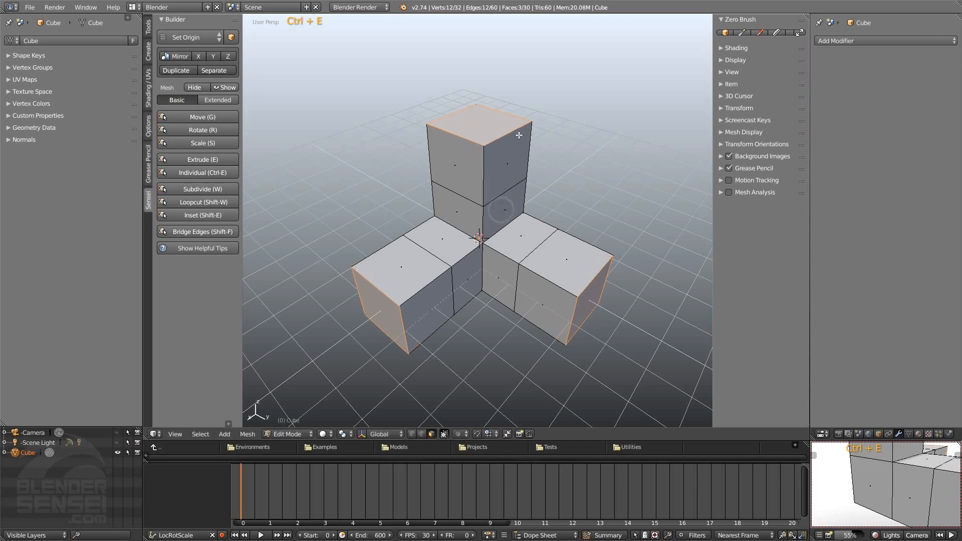
{"action": "key", "text": "ctrl+e"}
{"action": "left_click", "coordinate": [501, 158]}
{"action": "scroll", "coordinate": [572, 188], "scroll_direction": "up", "scroll_amount": 2}
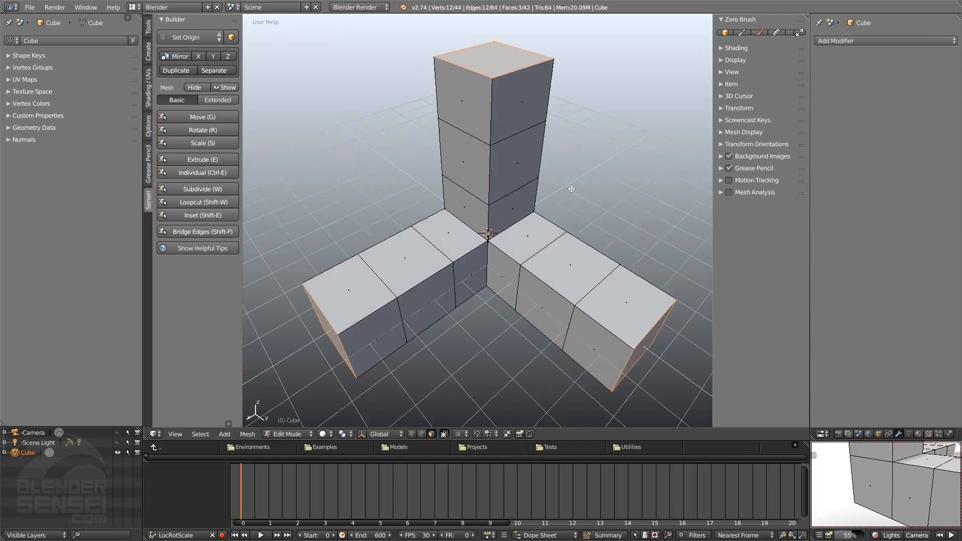
Select the whole mesh and extrude every face individually outward by about 0.43.
{"action": "key", "text": "a"}
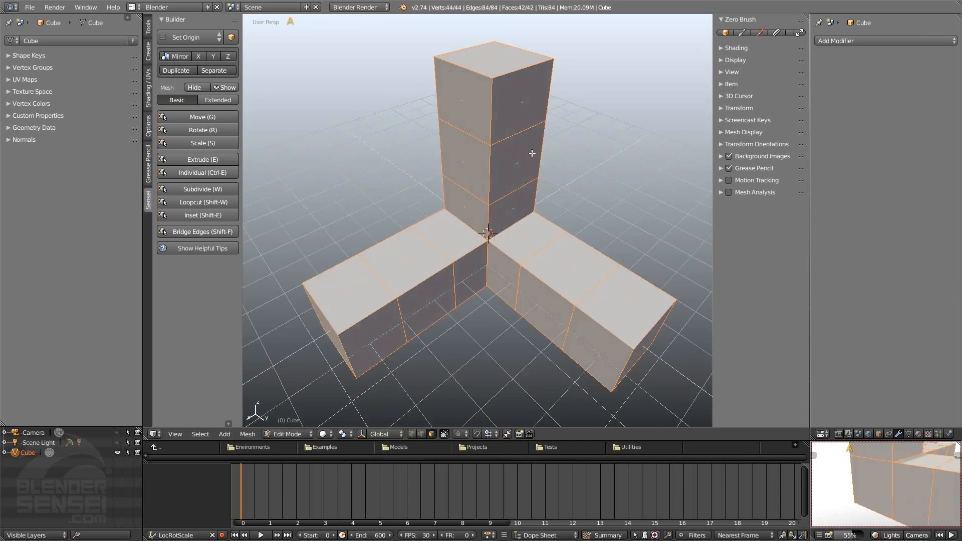
{"action": "key", "text": "ctrl+e"}
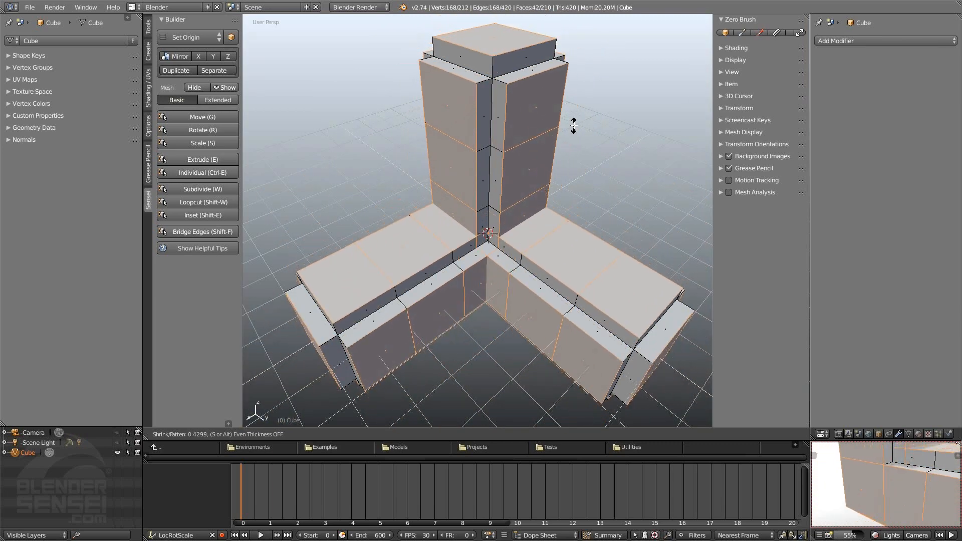
{"action": "left_click", "coordinate": [572, 124]}
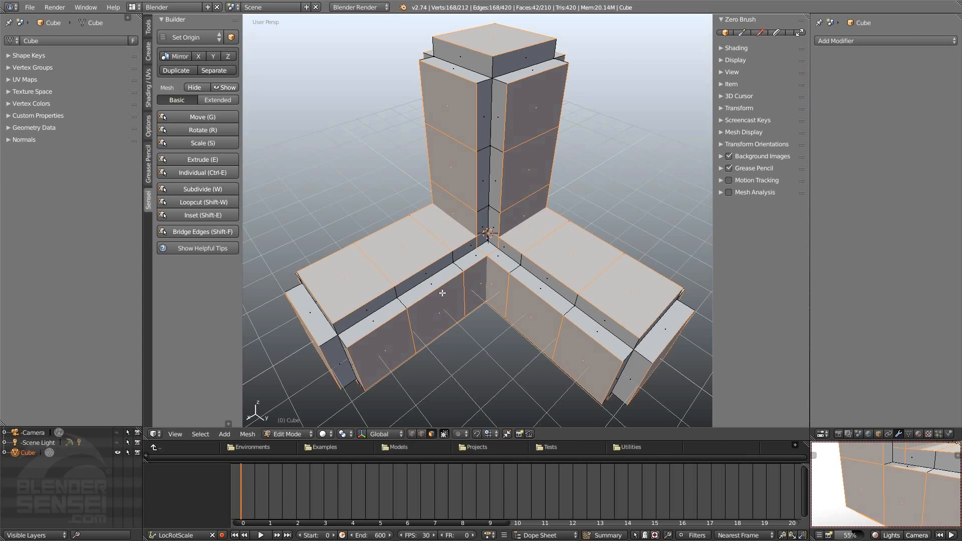
Return to Object Mode and delete the three-armed object.
{"action": "middle_click_drag", "start_coordinate": [442, 293], "coordinate": [474, 286]}
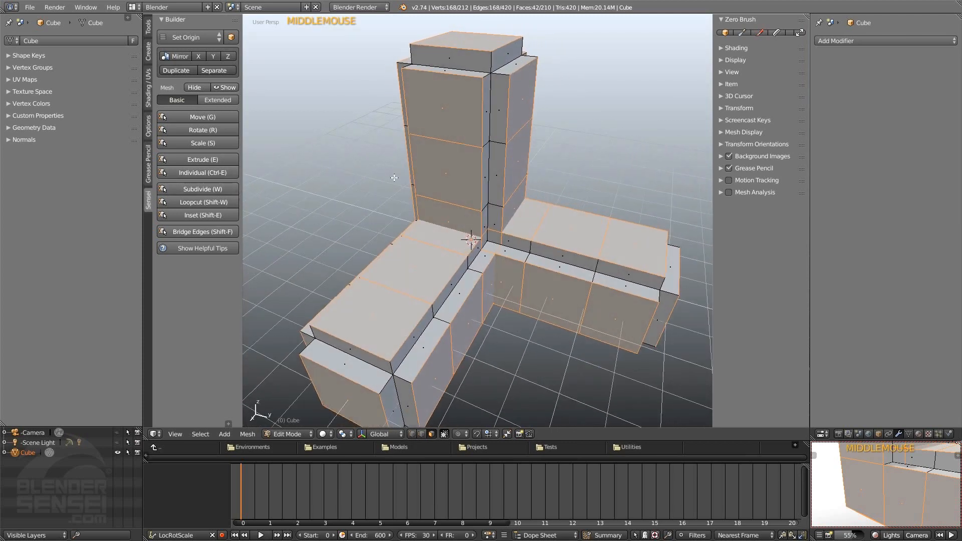
{"action": "middle_click_drag", "start_coordinate": [394, 177], "coordinate": [374, 238], "text": "shift"}
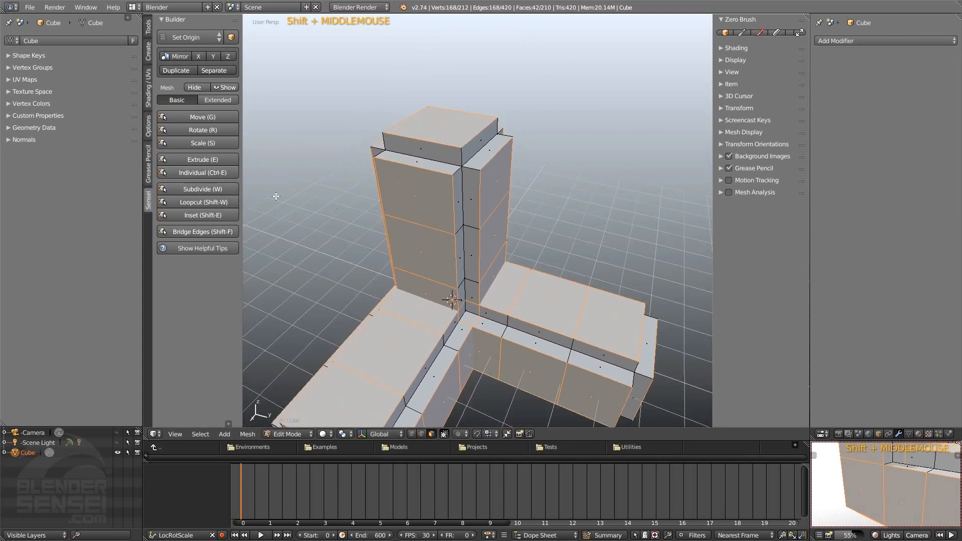
{"action": "middle_click_drag", "start_coordinate": [371, 264], "coordinate": [401, 201], "text": "shift"}
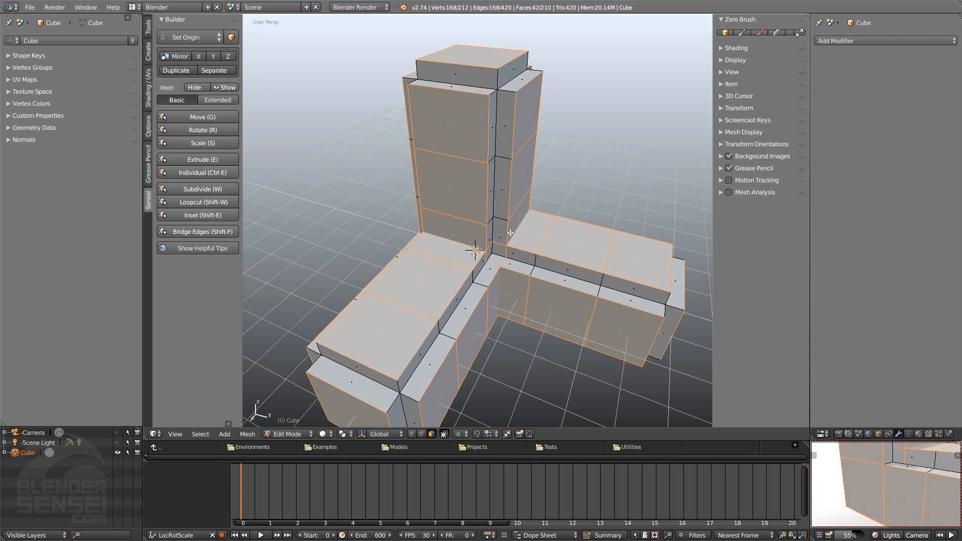
{"action": "key", "text": "Tab"}
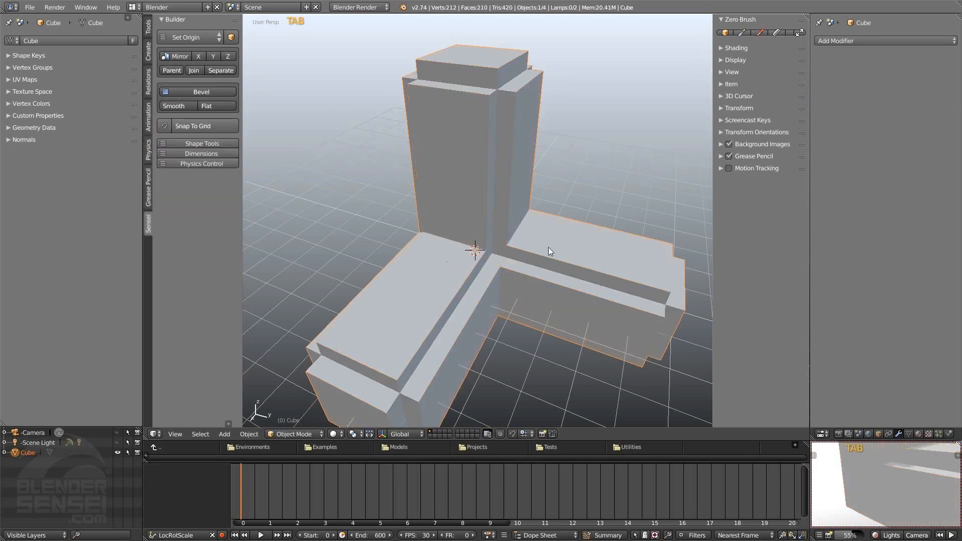
{"action": "key", "text": "x"}
{"action": "left_click", "coordinate": [527, 205]}
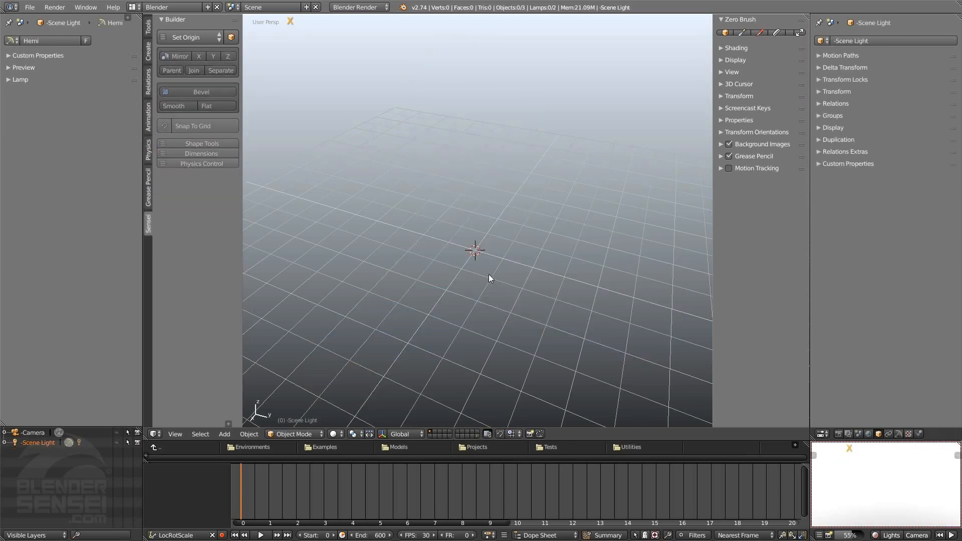
Switch to front view and load hammer.jpg from the Reference folder as a background image.
{"action": "key", "text": "KP_1"}
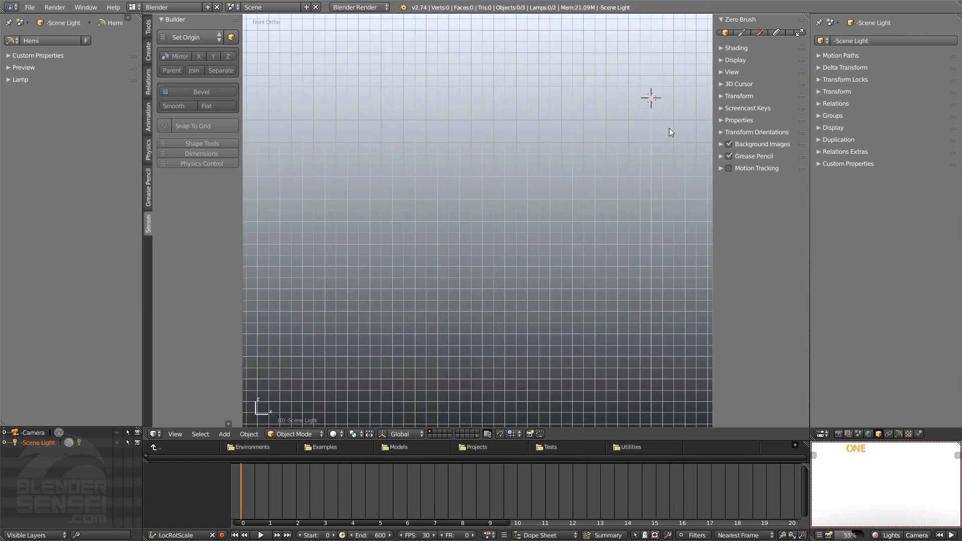
{"action": "middle_click_drag", "start_coordinate": [669, 128], "coordinate": [482, 299], "text": "shift"}
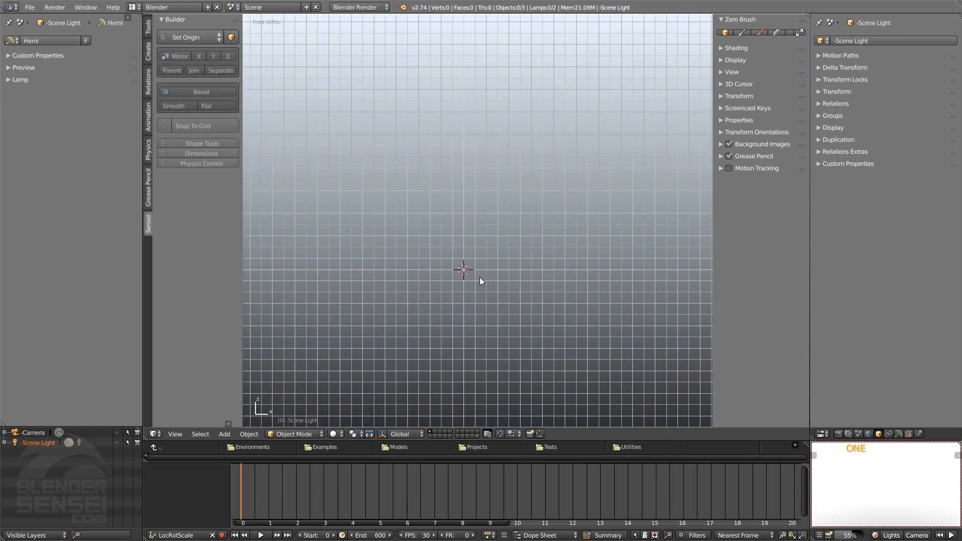
{"action": "left_click", "coordinate": [629, 450]}
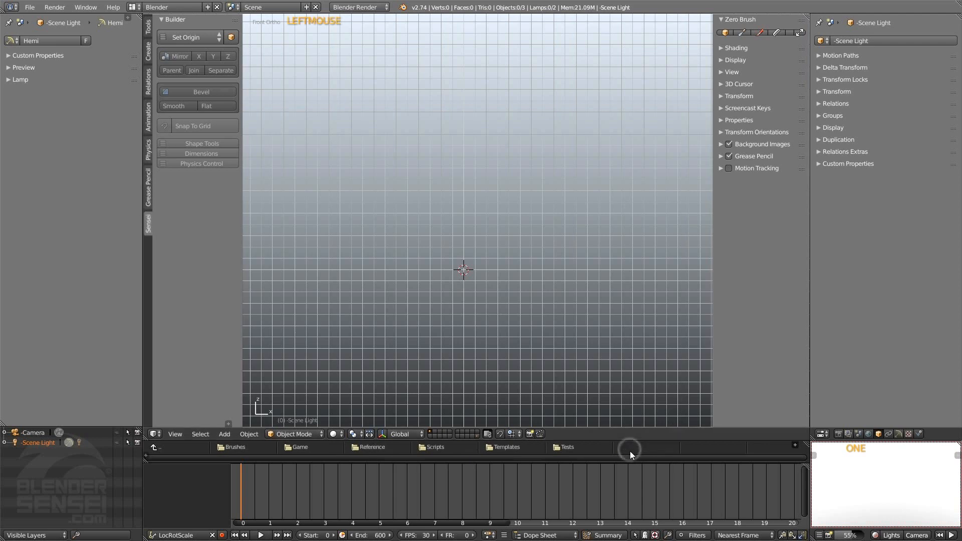
{"action": "double_click", "coordinate": [360, 450]}
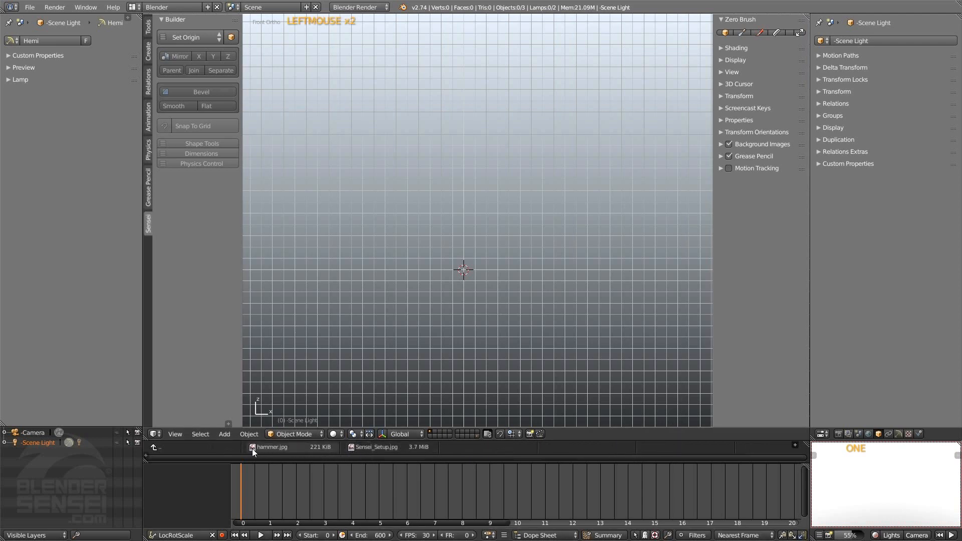
{"action": "left_click_drag", "start_coordinate": [251, 449], "coordinate": [444, 315]}
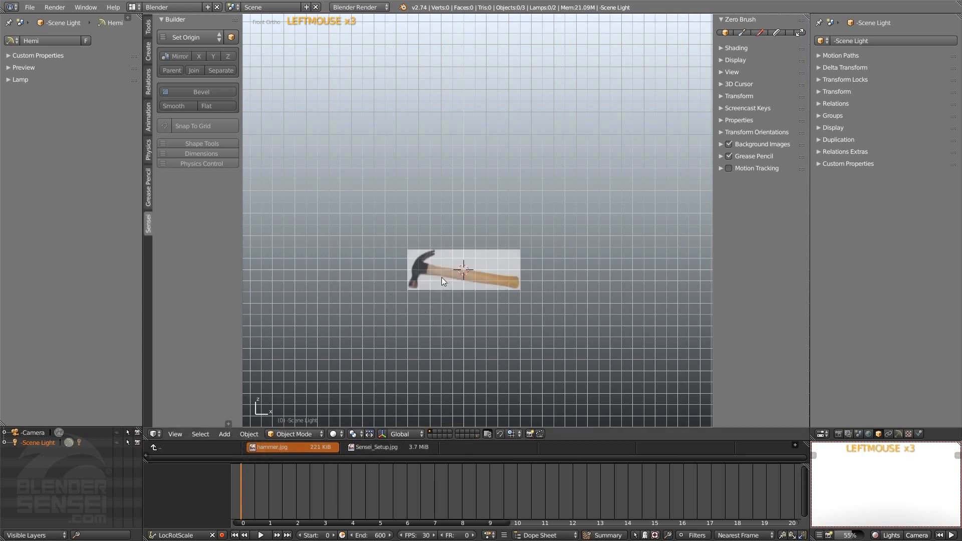
Enlarge the hammer background image by setting its size to 16.300 in the Background Images settings.
{"action": "left_click", "coordinate": [722, 144]}
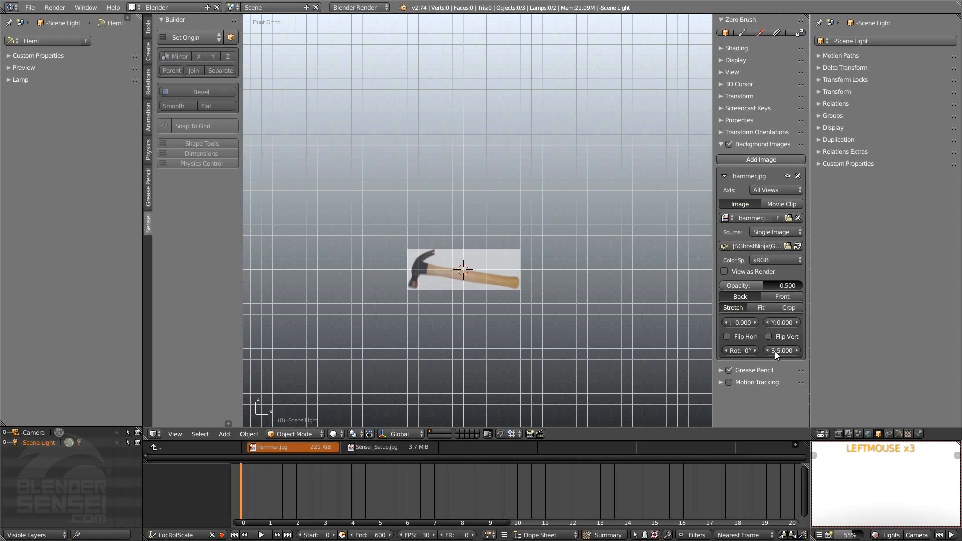
{"action": "left_click_drag", "start_coordinate": [774, 351], "coordinate": [829, 351]}
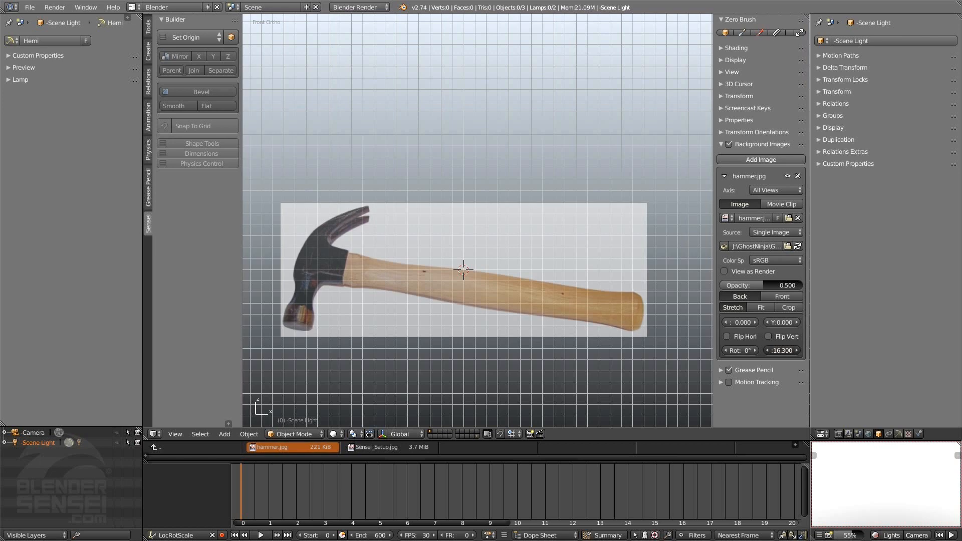
{"action": "left_click", "coordinate": [722, 144]}
{"action": "middle_click_drag", "start_coordinate": [581, 233], "coordinate": [586, 224], "text": "shift"}
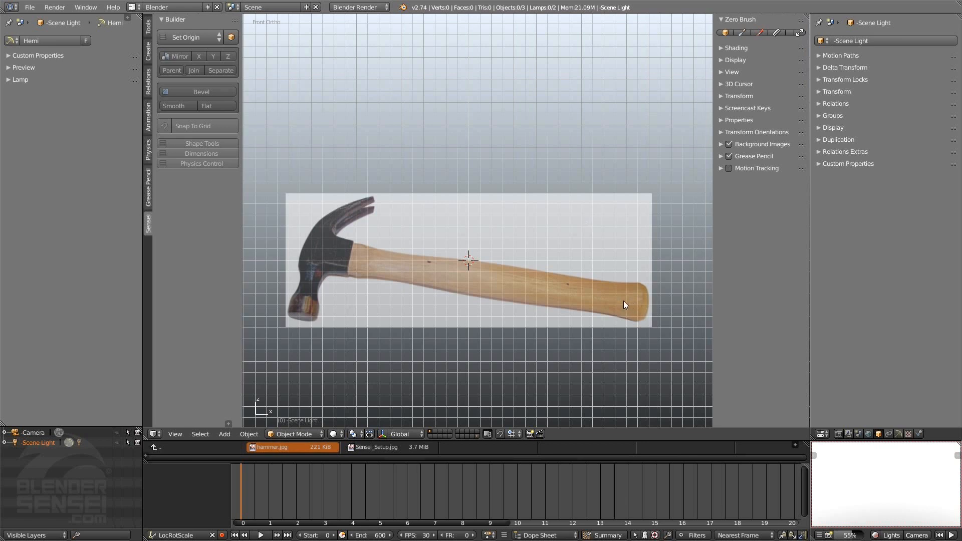
Add a mesh cube at the 3D cursor over the hammer image and enter Edit Mode.
{"action": "key", "text": "shift+a"}
{"action": "mouse_move", "coordinate": [621, 301]}
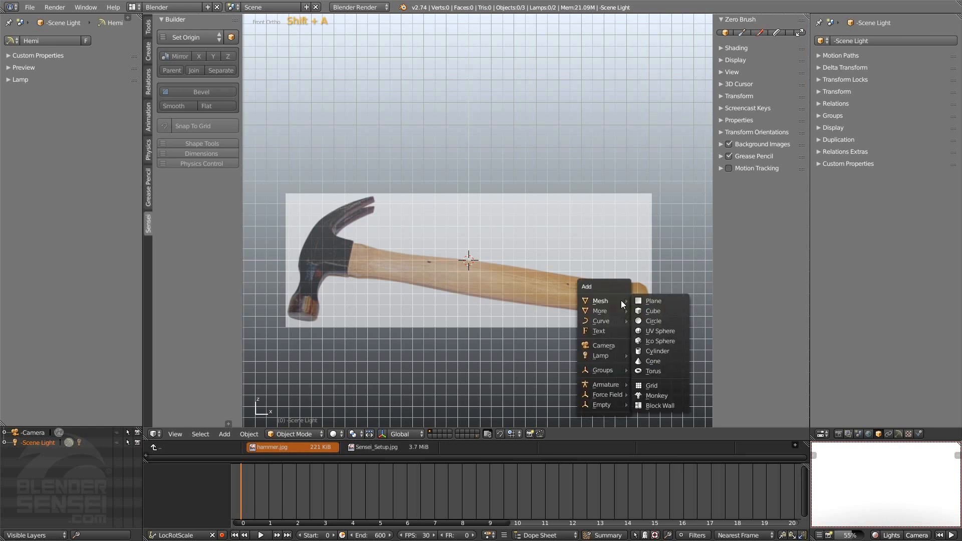
{"action": "left_click", "coordinate": [653, 311]}
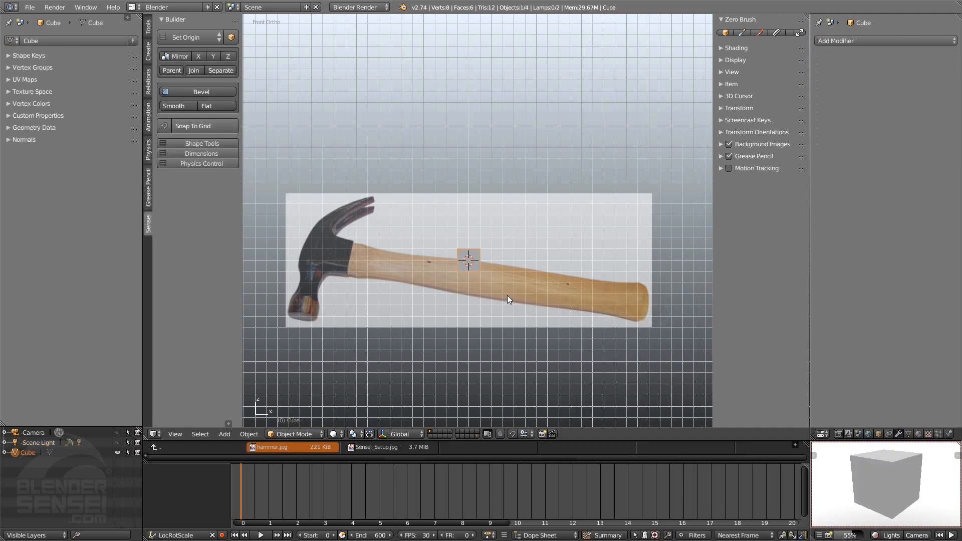
{"action": "key", "text": "Tab"}
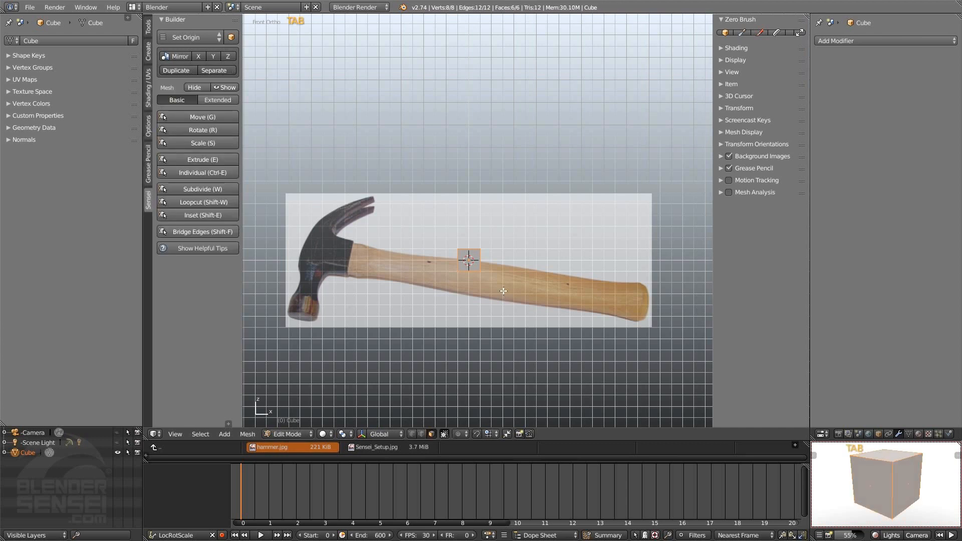
Merge the cube's vertices into a single vertex with Collapse and switch to vertex selection.
{"action": "key", "text": "m"}
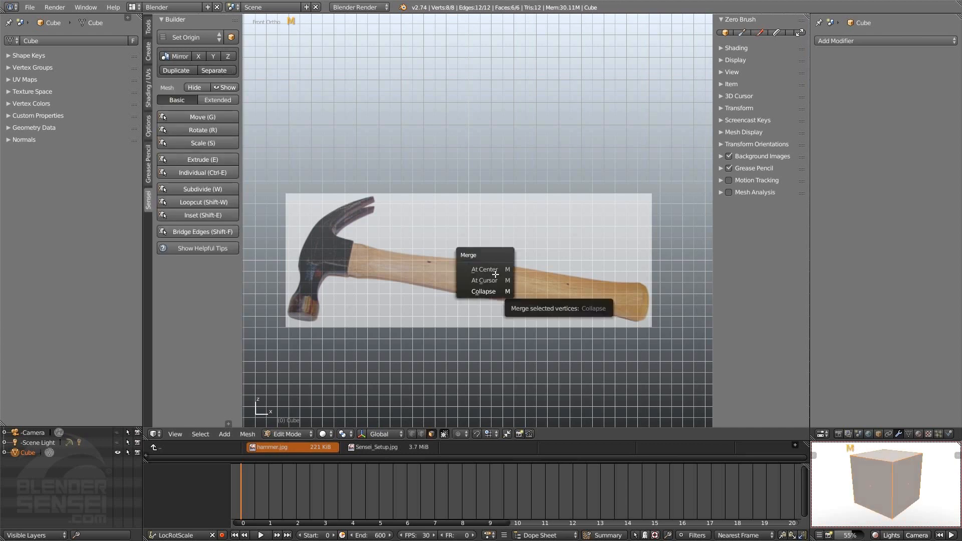
{"action": "left_click", "coordinate": [483, 291]}
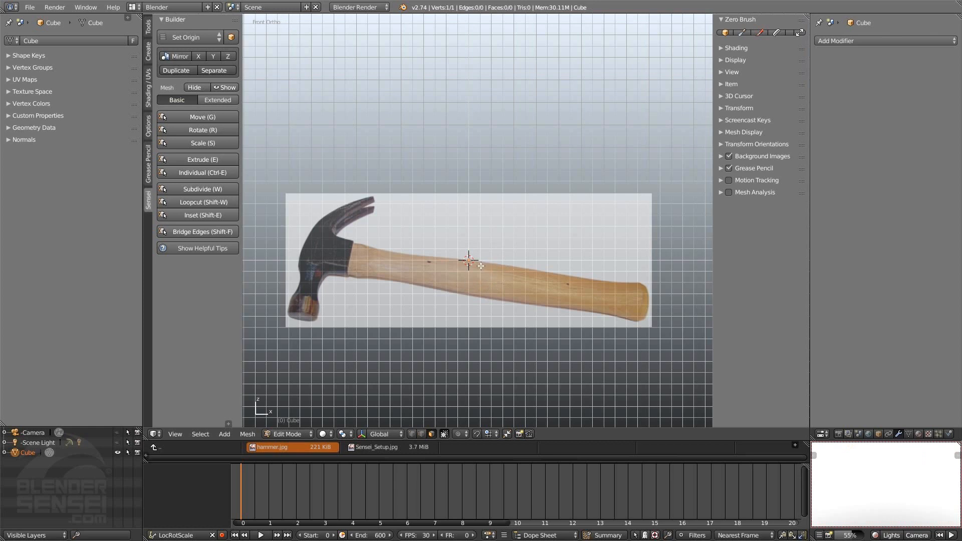
{"action": "scroll", "coordinate": [503, 269], "scroll_direction": "down", "scroll_amount": 4, "text": "shift"}
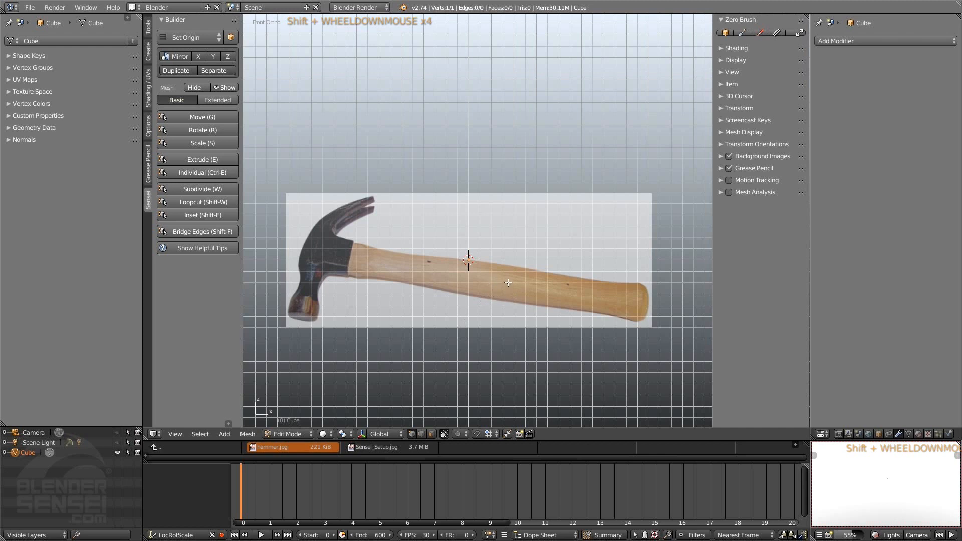
Maximize the 3D view and place the single vertex at the lower corner of the hammer handle's butt end.
{"action": "key", "text": "g"}
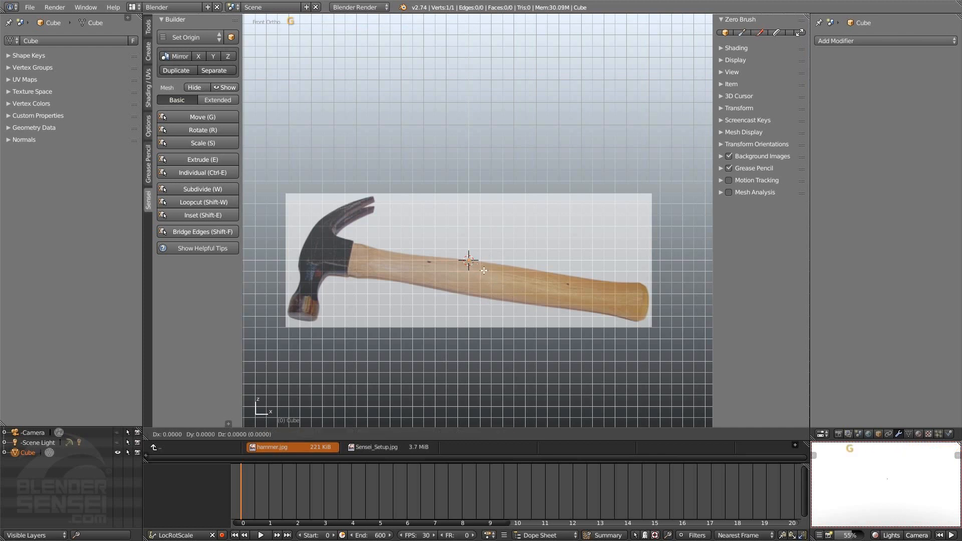
{"action": "left_click", "coordinate": [640, 325]}
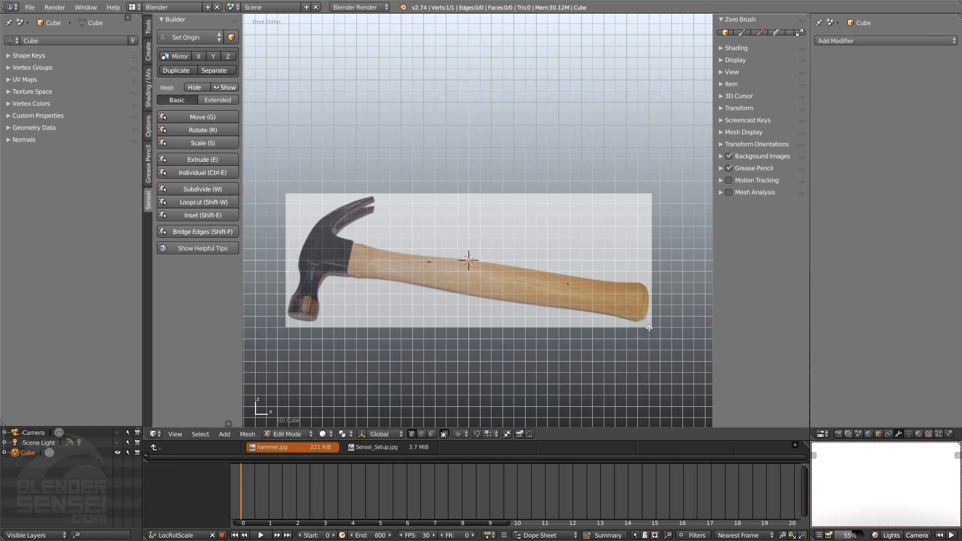
{"action": "left_click", "coordinate": [797, 33]}
{"action": "middle_click_drag", "start_coordinate": [638, 448], "coordinate": [594, 410], "text": "shift"}
{"action": "key", "text": "g"}
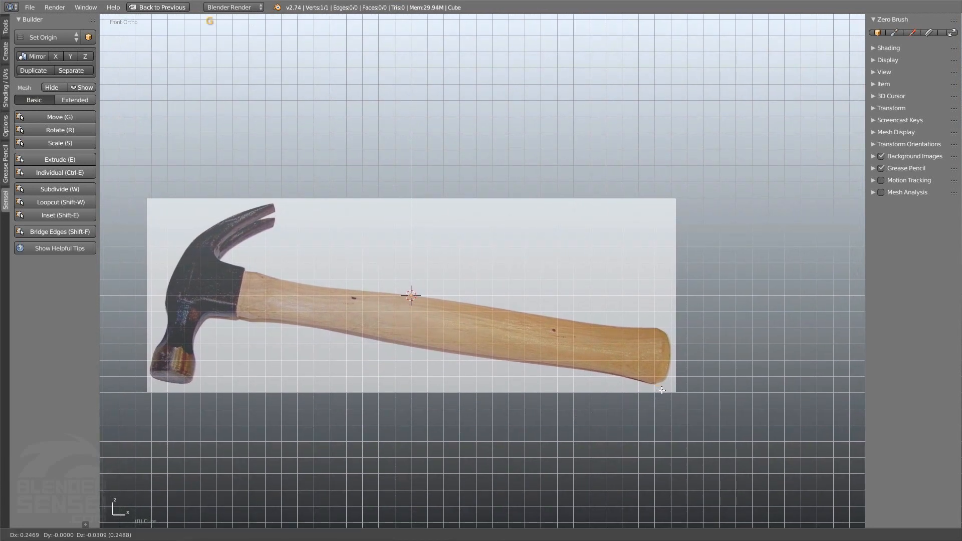
{"action": "left_click", "coordinate": [664, 386]}
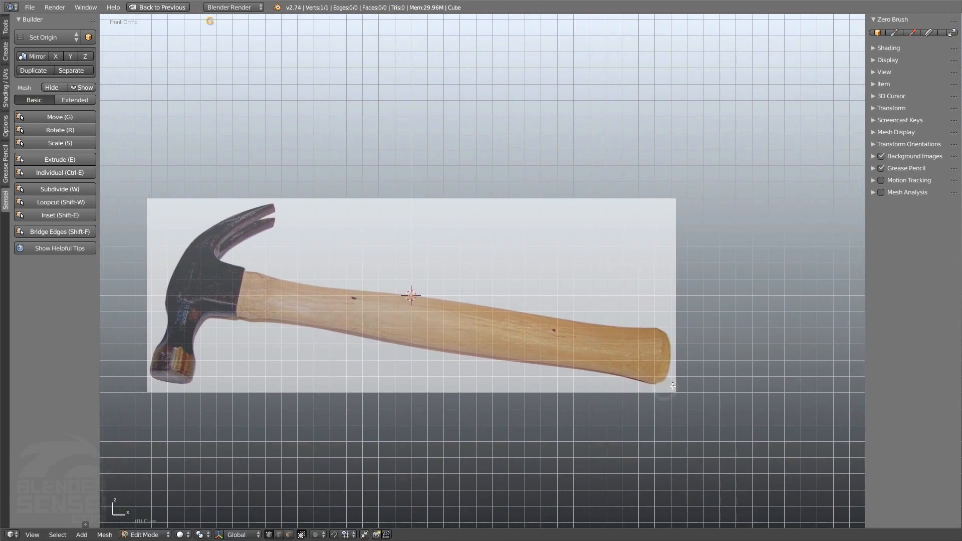
Extrude the vertex upward about 2.85 units along the handle's butt end and select the resulting edge in edge selection mode.
{"action": "key", "text": "e"}
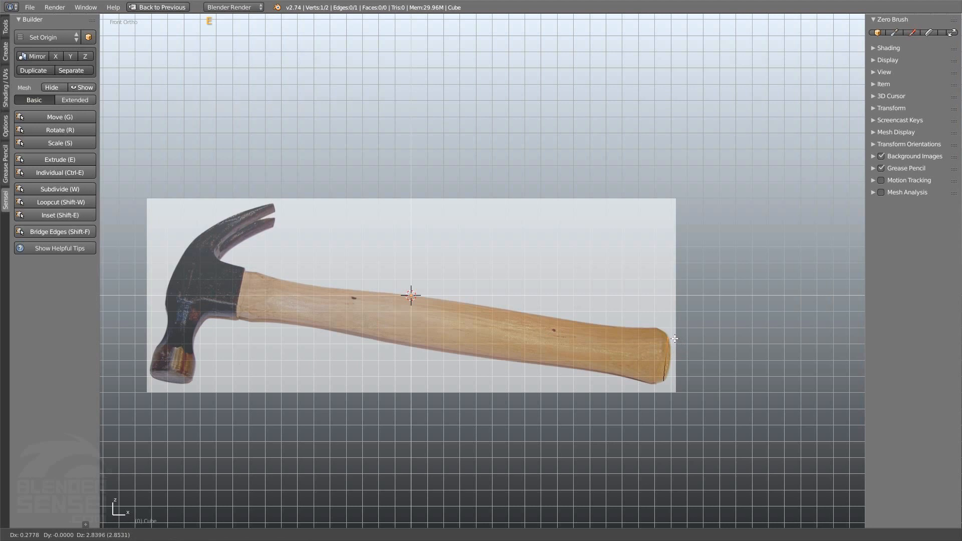
{"action": "left_click", "coordinate": [674, 339]}
{"action": "scroll", "coordinate": [676, 358], "scroll_direction": "up", "scroll_amount": 4, "text": "shift"}
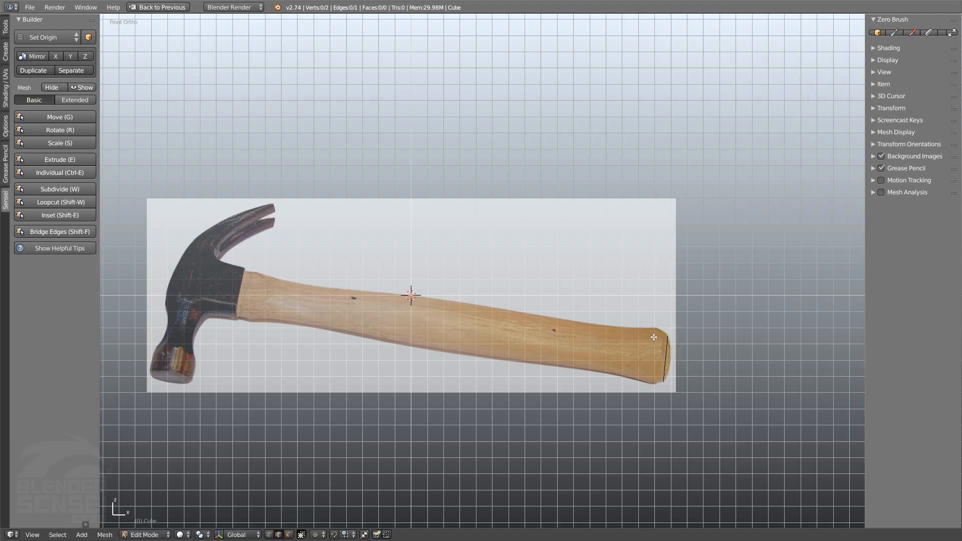
{"action": "left_click", "coordinate": [664, 360]}
Extrude the butt-end edge a short way into the handle and scale it up to the handle's full width.
{"action": "key", "text": "e"}
{"action": "left_click", "coordinate": [653, 370]}
{"action": "key", "text": "s"}
{"action": "left_click", "coordinate": [661, 403]}
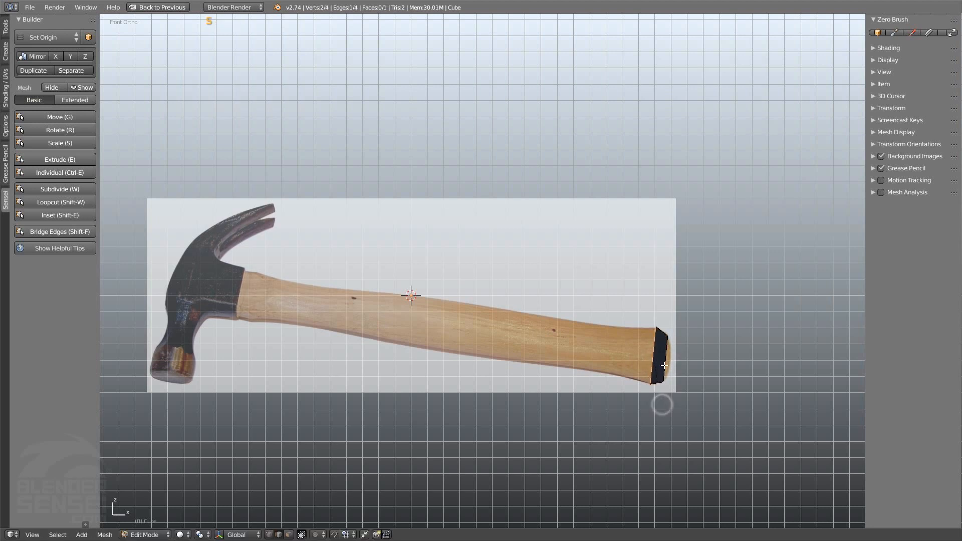
Extrude the edge further along the handle to where it narrows, scale it to about 0.88 and nudge it into place.
{"action": "key", "text": "e"}
{"action": "left_click", "coordinate": [626, 368]}
{"action": "key", "text": "s"}
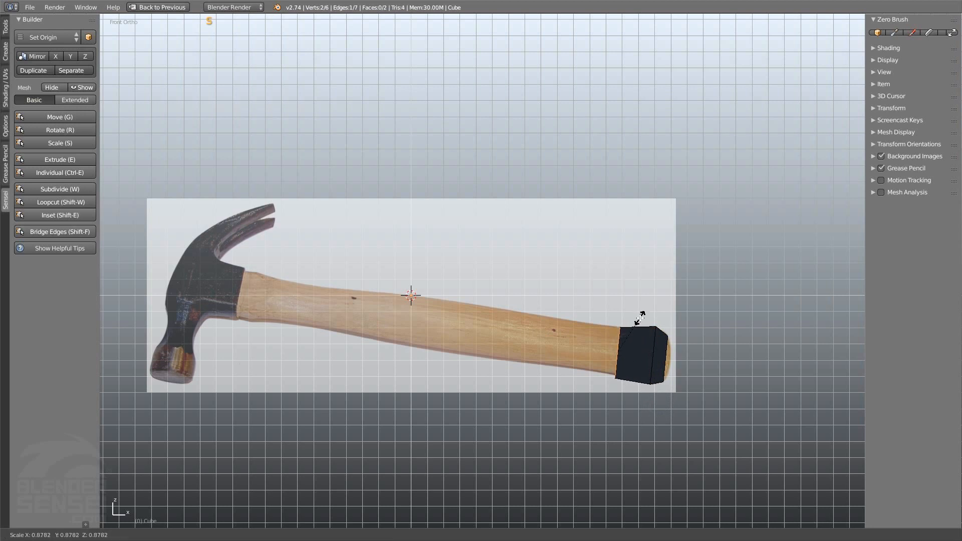
{"action": "left_click", "coordinate": [642, 318]}
{"action": "key", "text": "g"}
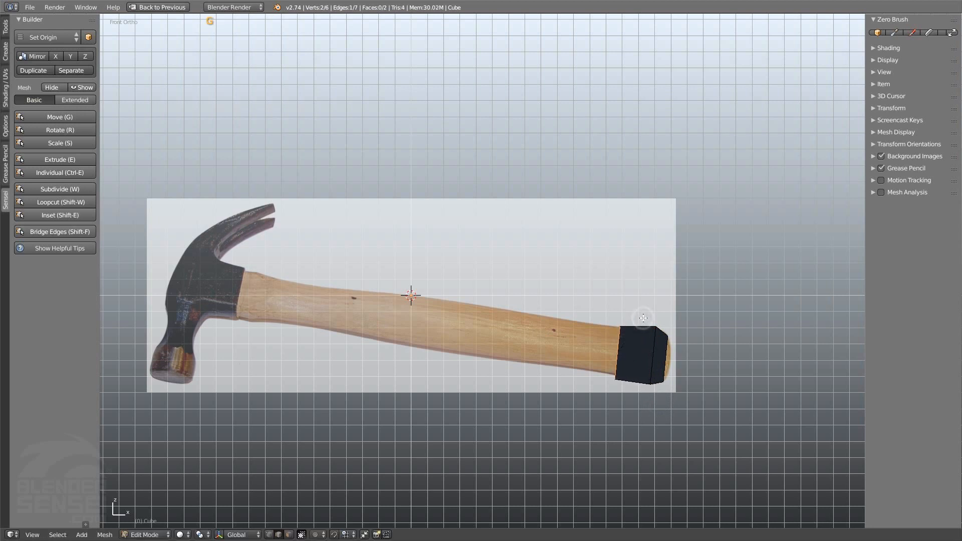
{"action": "left_click", "coordinate": [642, 316]}
Display the hammer background image in front of the mesh using the Front option.
{"action": "left_click", "coordinate": [873, 156]}
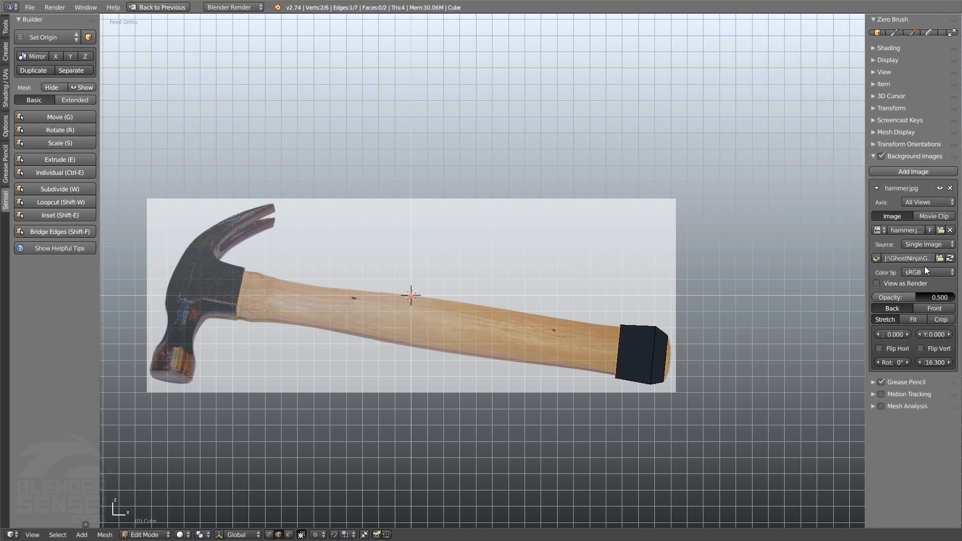
{"action": "left_click", "coordinate": [925, 308]}
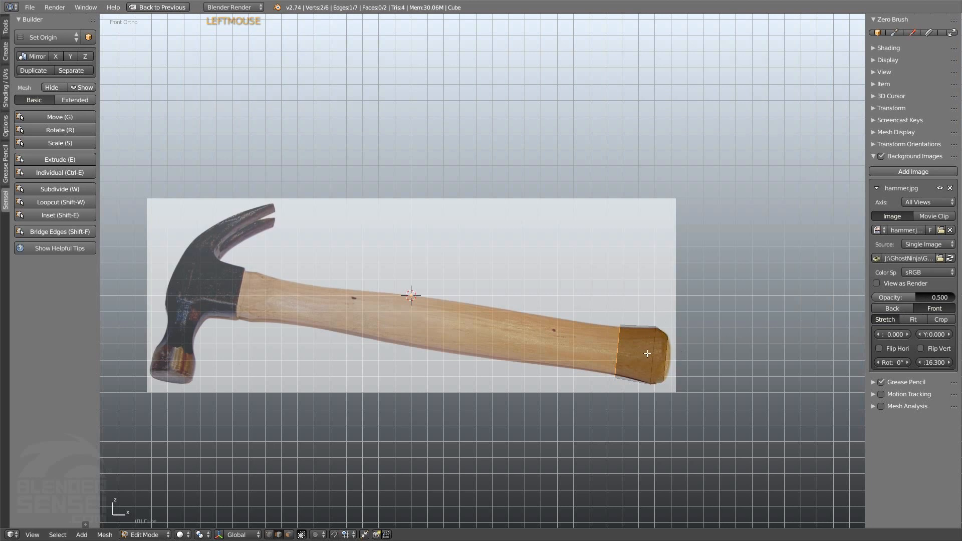
{"action": "left_click", "coordinate": [874, 159]}
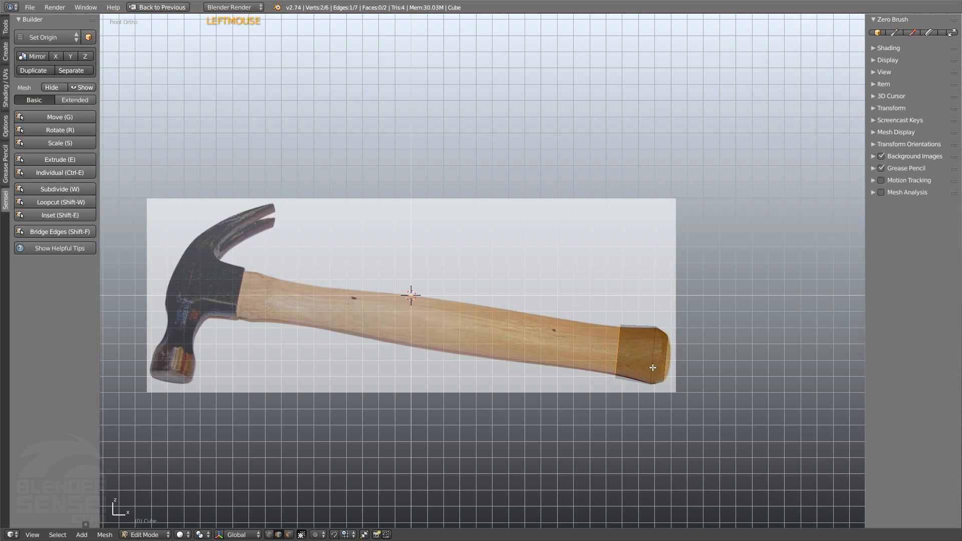
Scale the open end edge to fit the handle outline and extrude it past the first dark knot near the butt.
{"action": "key", "text": "s"}
{"action": "key", "text": "s"}
{"action": "left_click", "coordinate": [631, 304]}
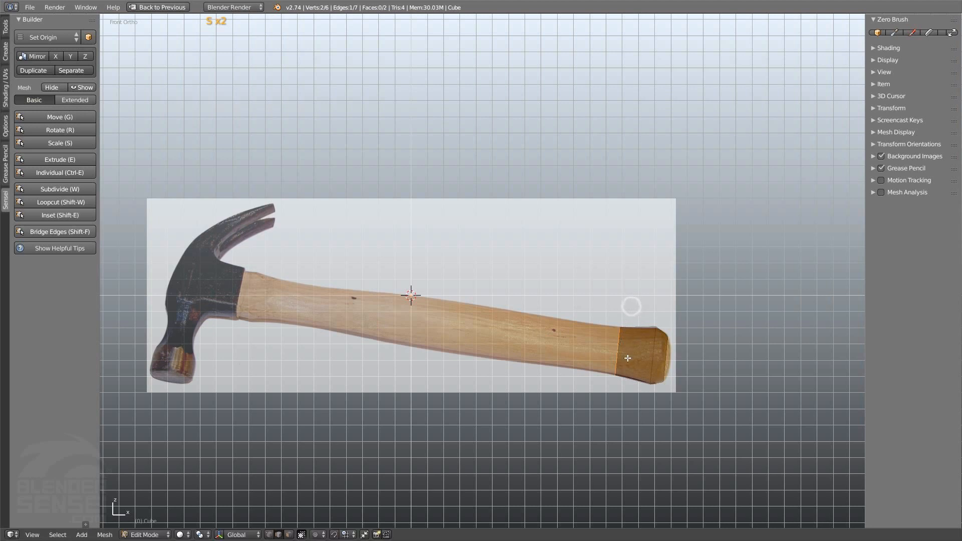
{"action": "key", "text": "e"}
{"action": "left_click", "coordinate": [536, 341]}
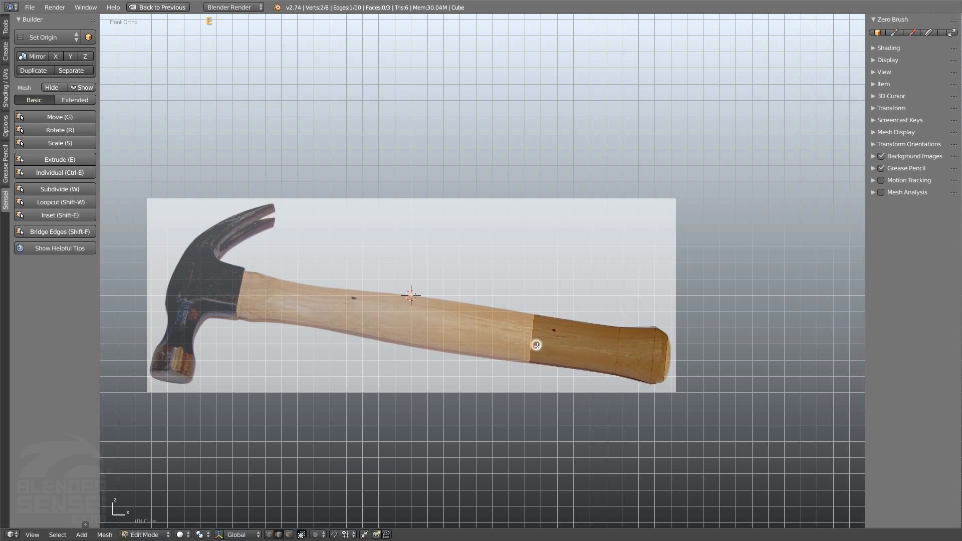
Extrude the edge about 5 units toward the middle of the handle and adjust its scale to the outline.
{"action": "key", "text": "e"}
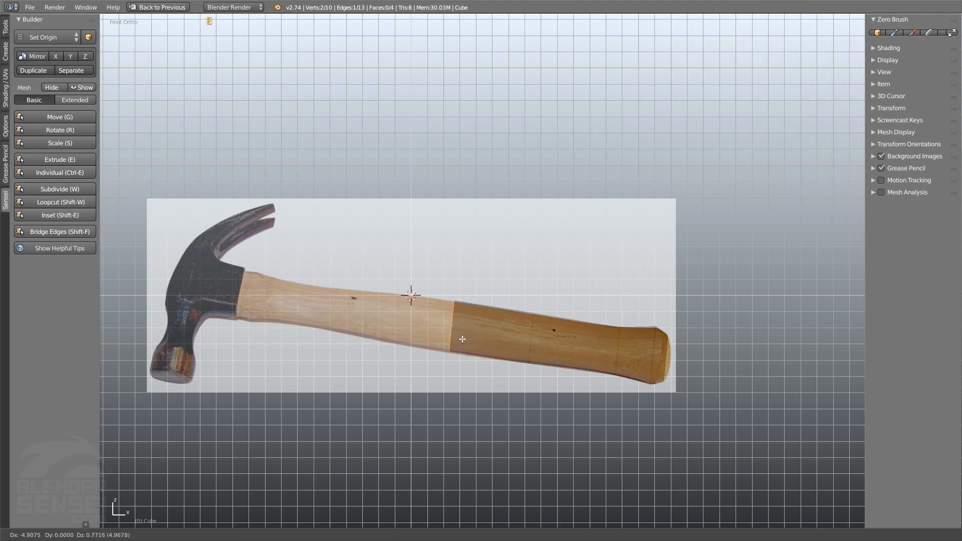
{"action": "left_click", "coordinate": [459, 340]}
{"action": "key", "text": "s"}
{"action": "left_click", "coordinate": [460, 341]}
Extrude the edge just past the 3D cursor, scale it to about 0.86 and move it onto the handle outline.
{"action": "key", "text": "e"}
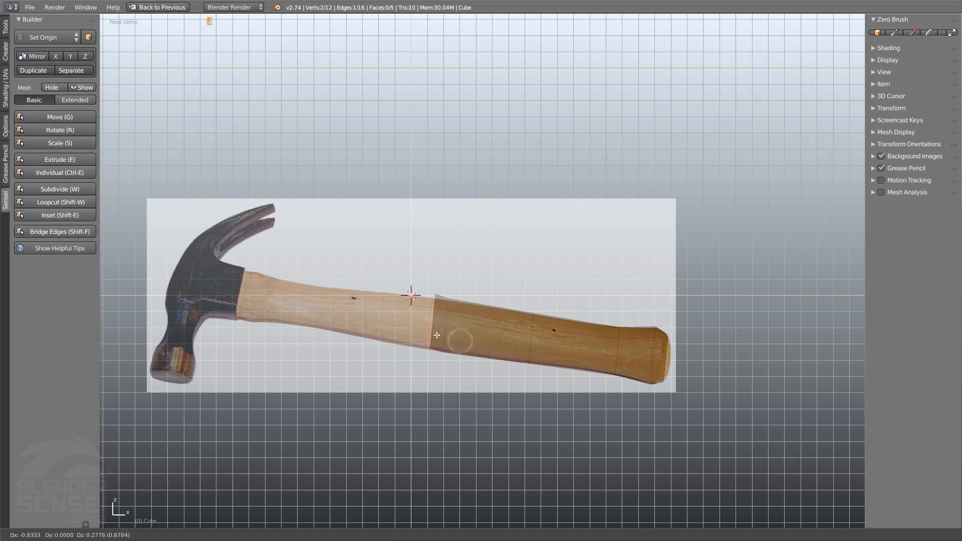
{"action": "left_click", "coordinate": [397, 335]}
{"action": "key", "text": "s"}
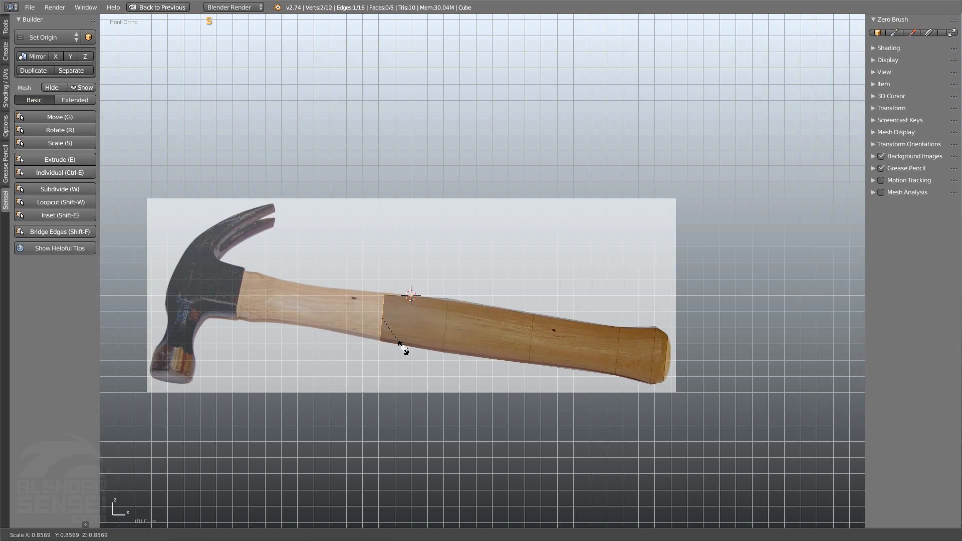
{"action": "left_click", "coordinate": [404, 348]}
{"action": "key", "text": "g"}
{"action": "left_click", "coordinate": [404, 346]}
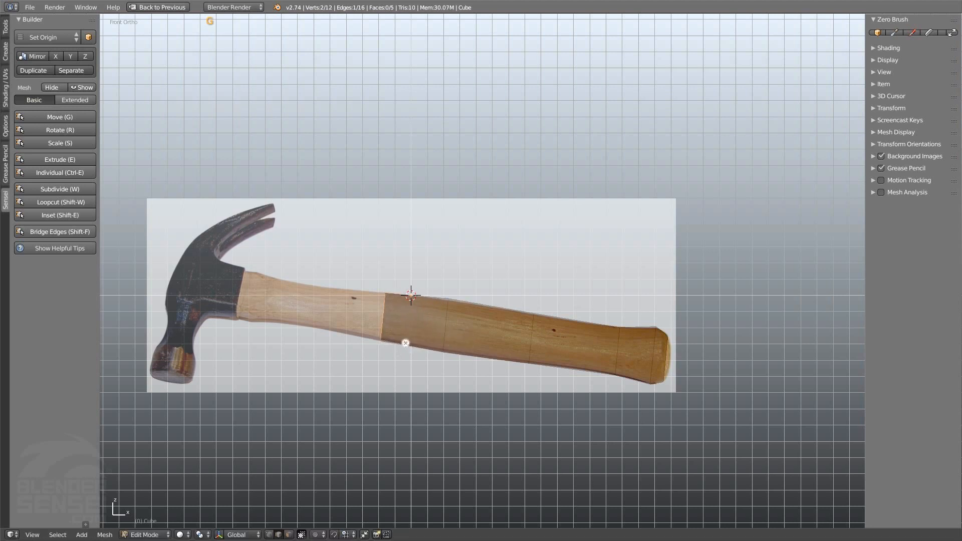
Switch to vertex selection and move the vertices along the handle's upper side onto its outline.
{"action": "scroll", "coordinate": [392, 291], "scroll_direction": "down", "scroll_amount": 4, "text": "shift"}
{"action": "left_click", "coordinate": [383, 292]}
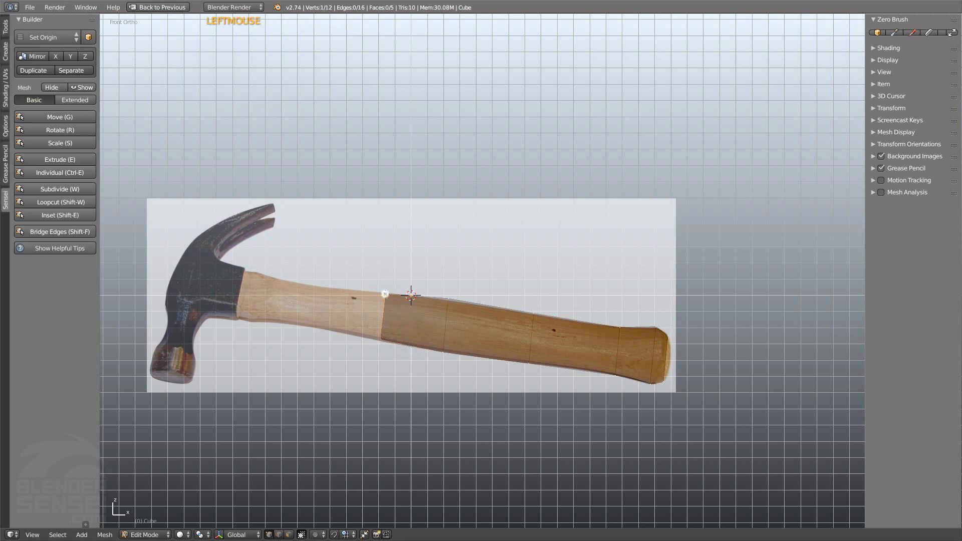
{"action": "key", "text": "g"}
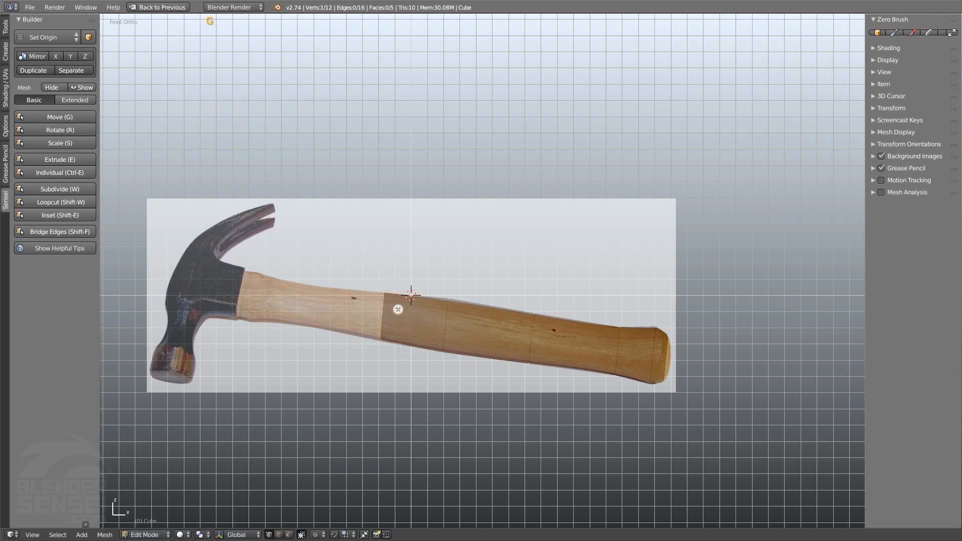
{"action": "left_click", "coordinate": [441, 303]}
{"action": "left_click", "coordinate": [536, 314]}
{"action": "key", "text": "g"}
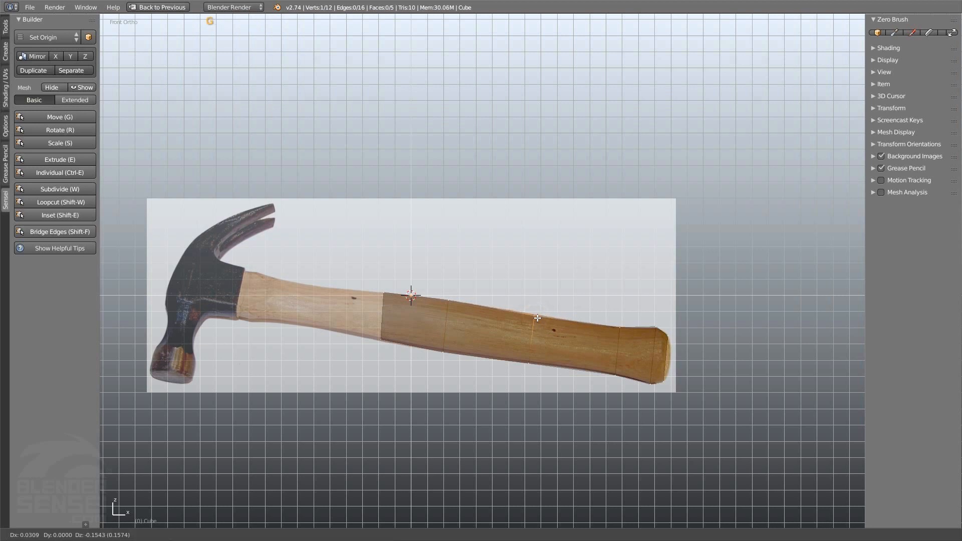
{"action": "left_click", "coordinate": [537, 316]}
Return to edge selection, extrude the open end edge about 4.1 units toward the hammer head, then scale and move it to fit.
{"action": "scroll", "coordinate": [400, 325], "scroll_direction": "up", "scroll_amount": 3, "text": "shift"}
{"action": "left_click", "coordinate": [383, 318]}
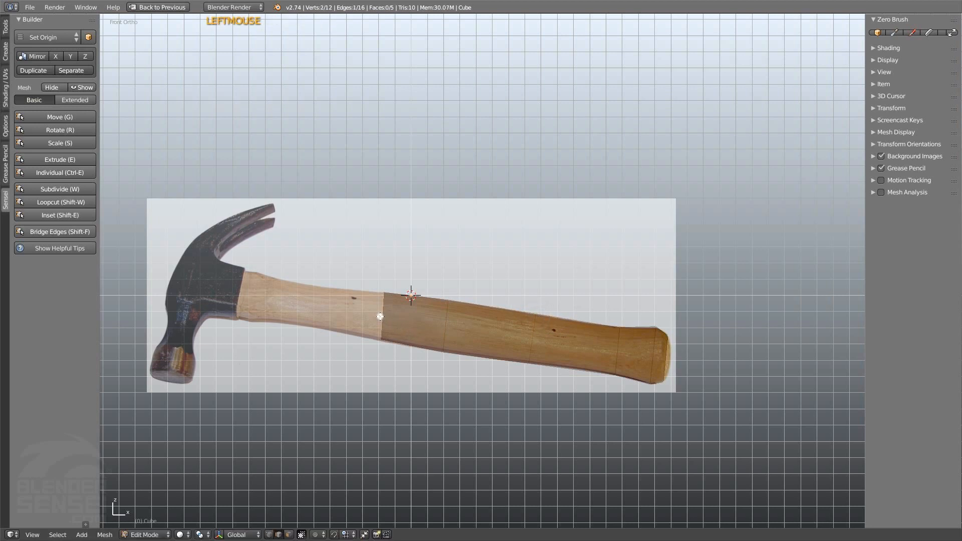
{"action": "key", "text": "e"}
{"action": "key", "text": "e"}
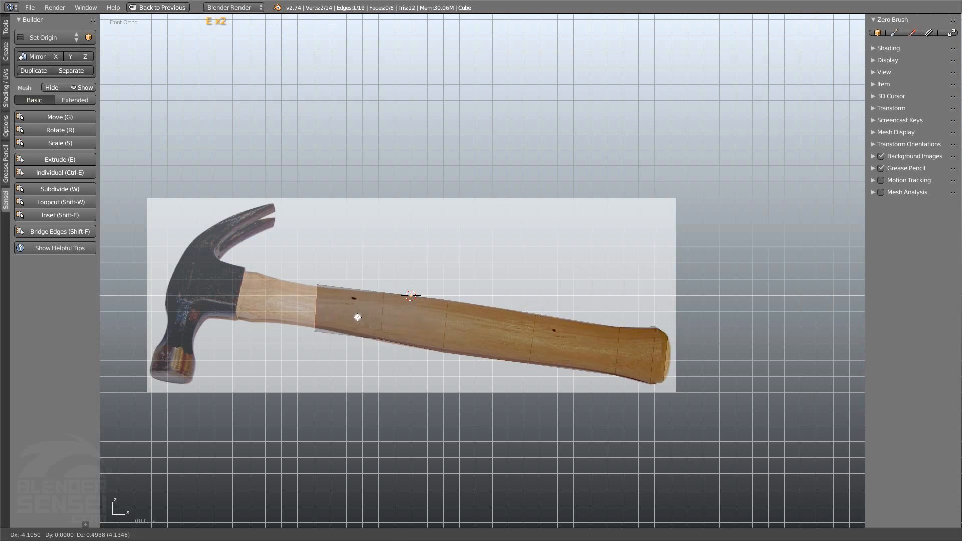
{"action": "left_click", "coordinate": [356, 318]}
{"action": "key", "text": "s"}
{"action": "left_click", "coordinate": [372, 281]}
{"action": "key", "text": "g"}
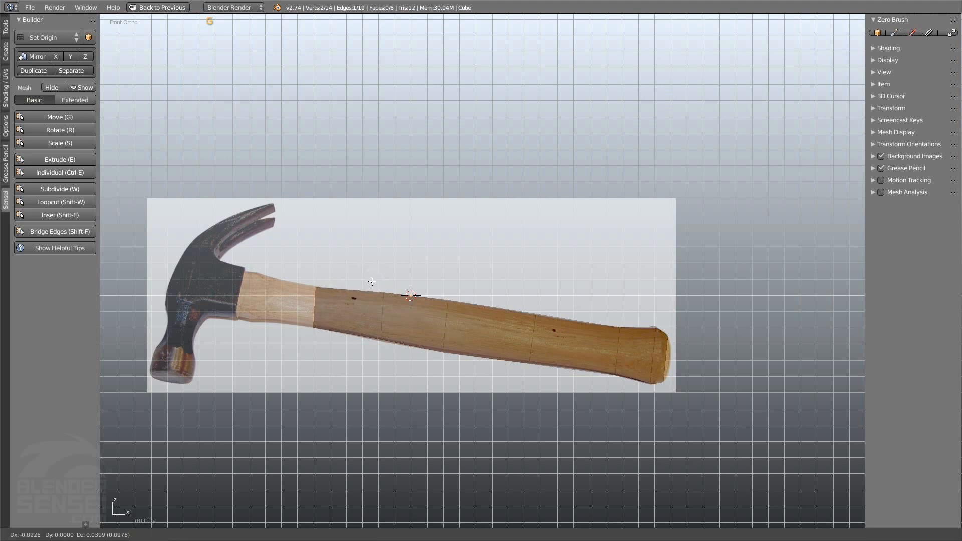
{"action": "left_click", "coordinate": [371, 281]}
Extrude the edge close to the handle's collar, rotate it slightly, scale it to about 1.11 and move it onto the outline.
{"action": "key", "text": "e"}
{"action": "left_click", "coordinate": [308, 267]}
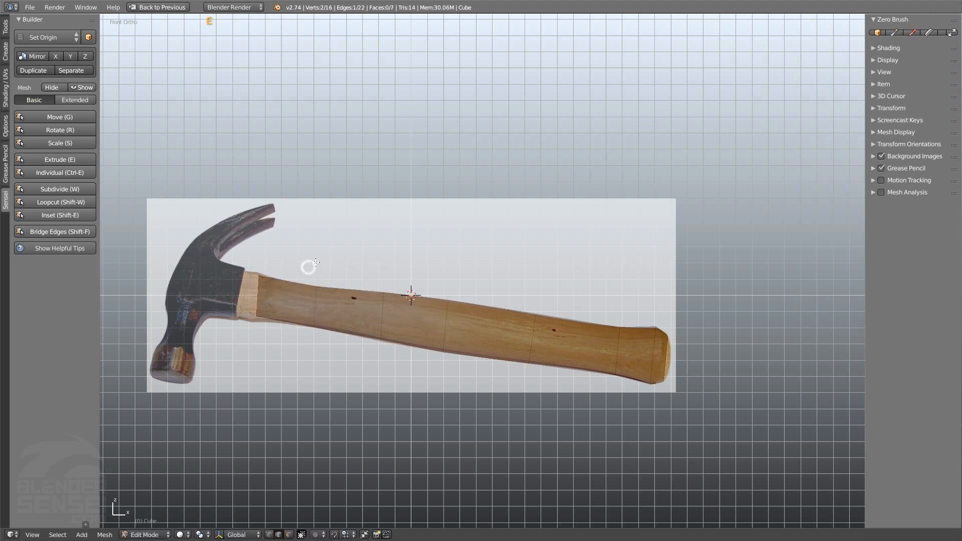
{"action": "key", "text": "r"}
{"action": "left_click", "coordinate": [324, 266]}
{"action": "key", "text": "s"}
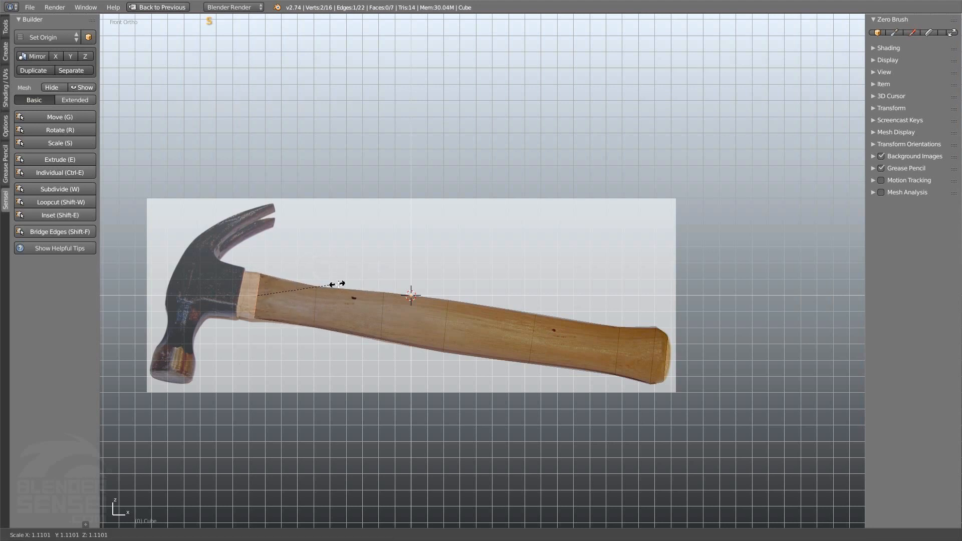
{"action": "left_click", "coordinate": [338, 286]}
{"action": "key", "text": "g"}
{"action": "left_click", "coordinate": [337, 289]}
Extrude the edge to the end of the wooden handle where it meets the head and scale it to fit.
{"action": "key", "text": "e"}
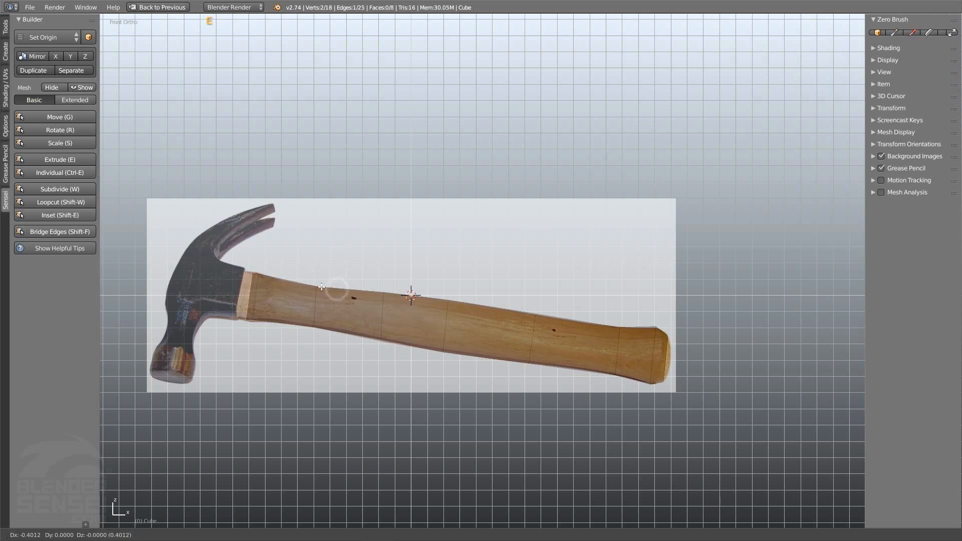
{"action": "left_click", "coordinate": [290, 253]}
{"action": "key", "text": "s"}
{"action": "left_click", "coordinate": [297, 257]}
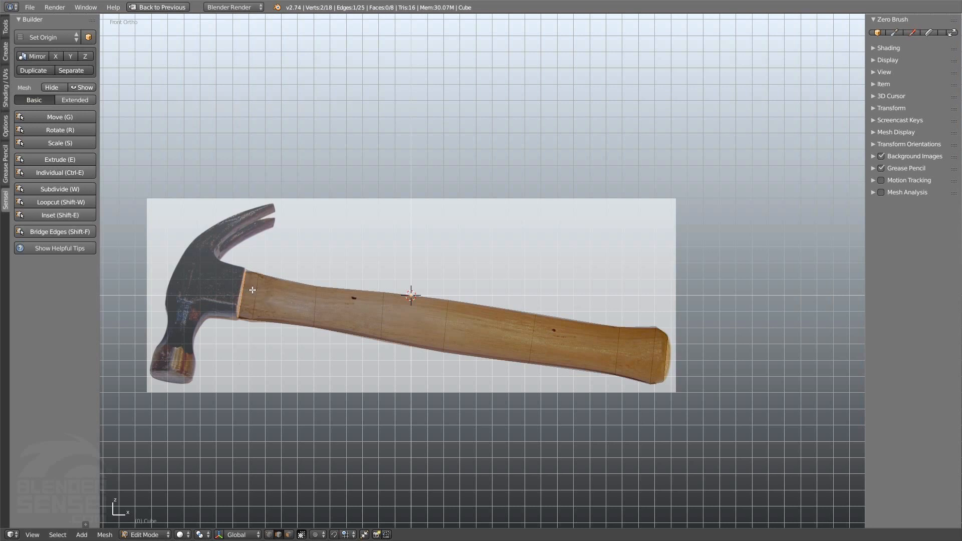
Extrude the edge into the black hammer head up to the claw's base and scale it up to the head's outline.
{"action": "key", "text": "e"}
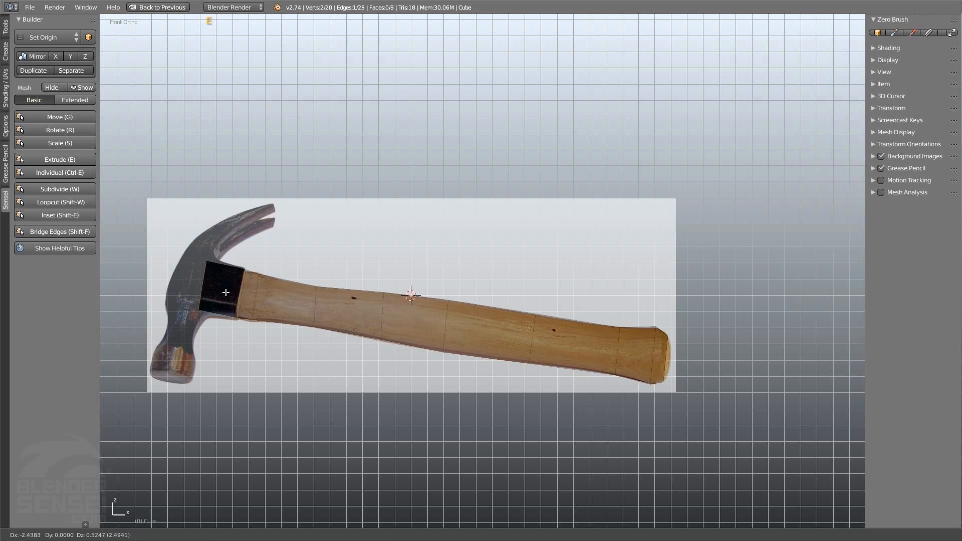
{"action": "left_click", "coordinate": [238, 264]}
{"action": "key", "text": "s"}
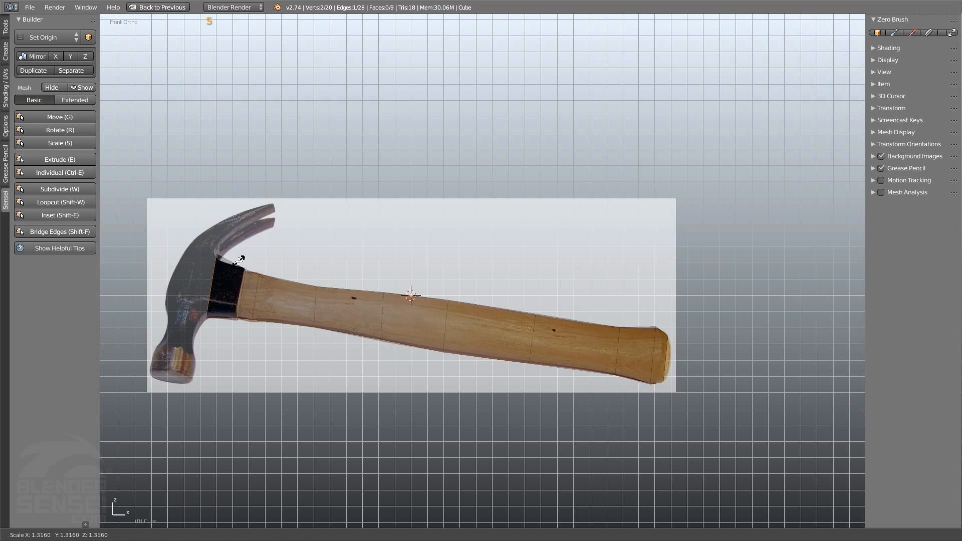
{"action": "left_click", "coordinate": [237, 264]}
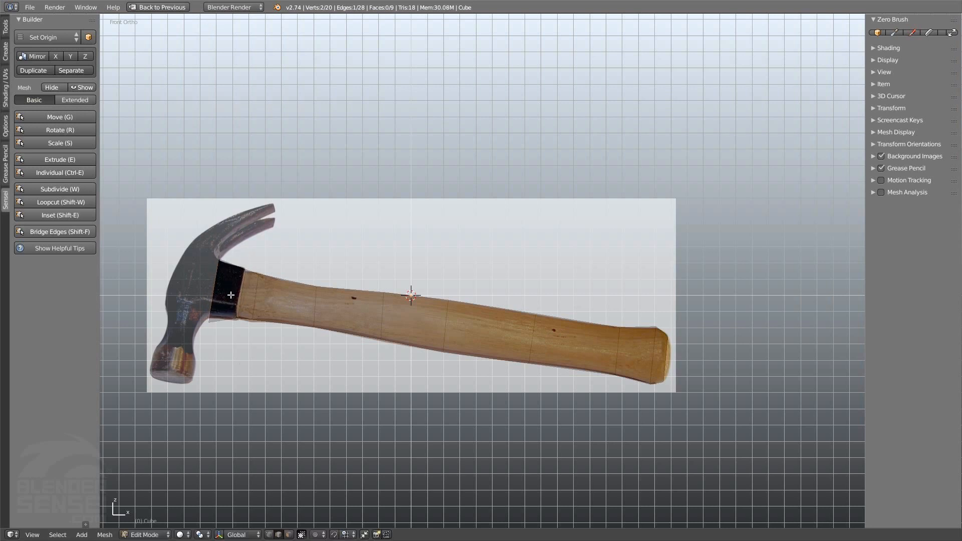
Extrude the edge about 2.8 units across the hammer head and rotate it to follow the head's outer side.
{"action": "key", "text": "e"}
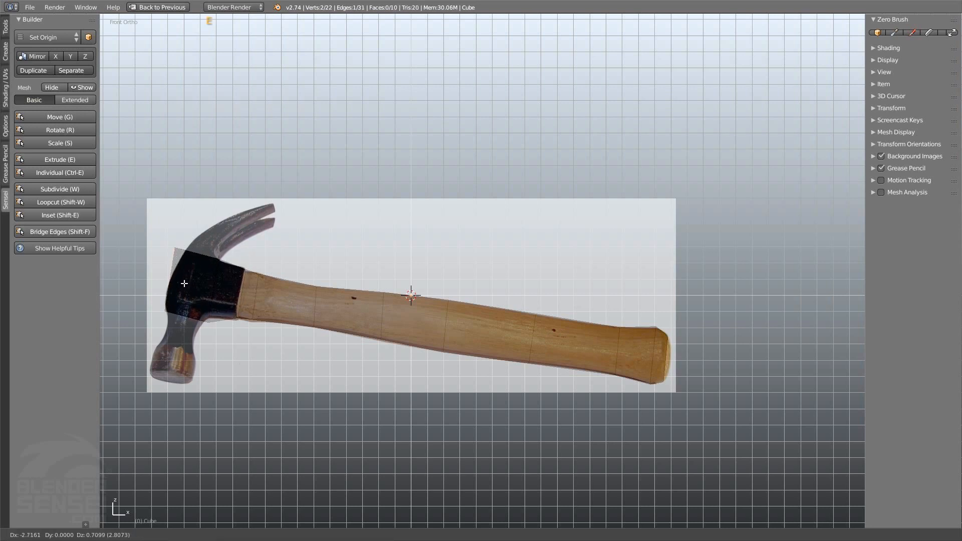
{"action": "left_click", "coordinate": [184, 283]}
{"action": "key", "text": "r"}
{"action": "left_click", "coordinate": [198, 274]}
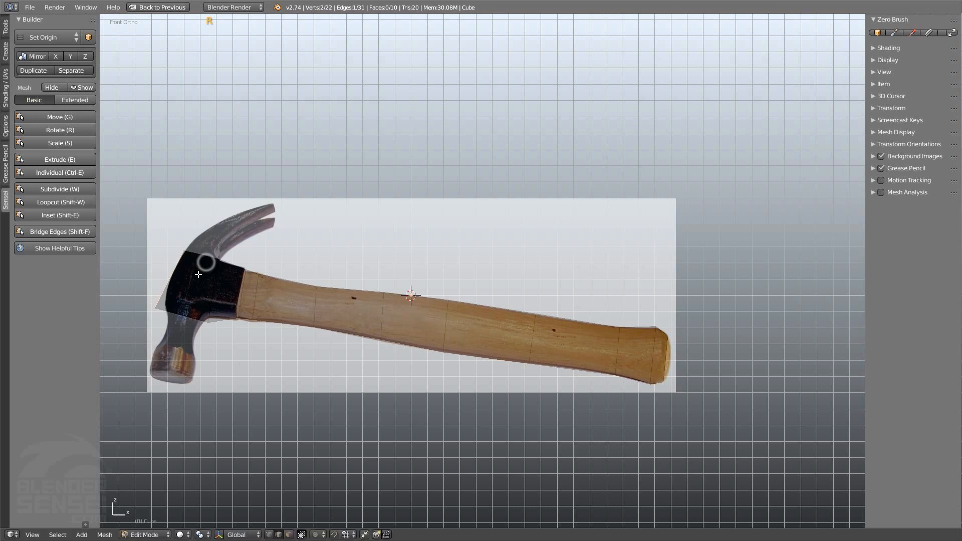
Select the vertex jutting out at the outer side of the black hammer head and move it onto the head's outline.
{"action": "scroll", "coordinate": [165, 308], "scroll_direction": "down", "scroll_amount": 4, "text": "shift"}
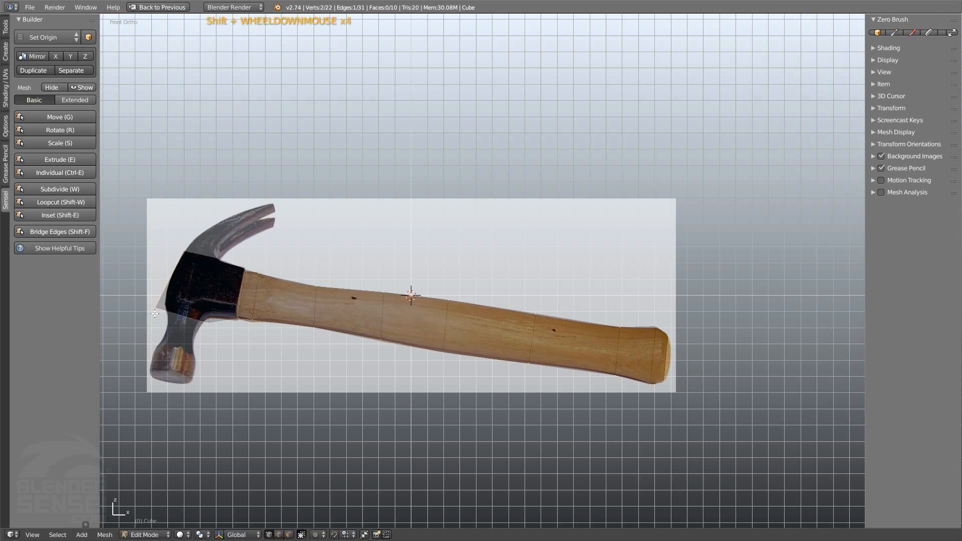
{"action": "left_click", "coordinate": [155, 306]}
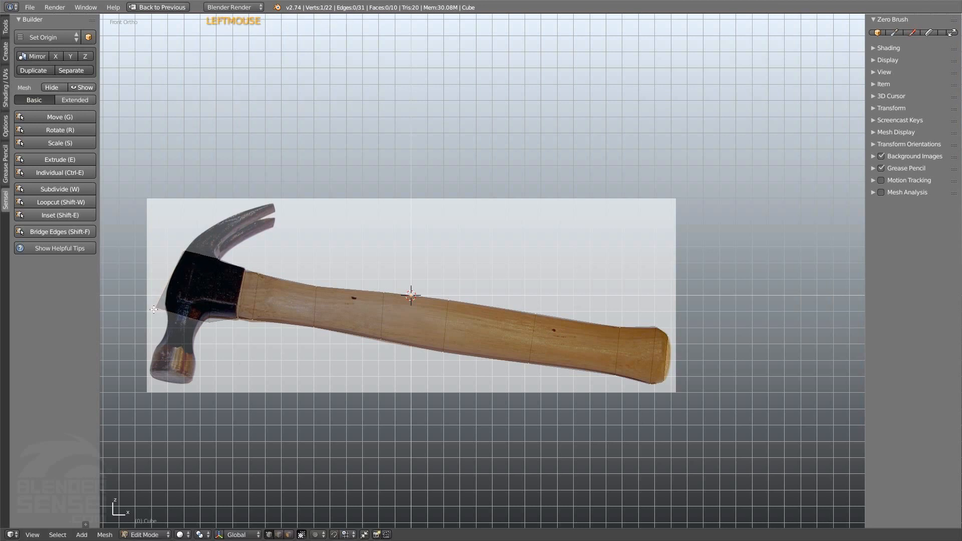
{"action": "left_click", "coordinate": [155, 307]}
{"action": "key", "text": "g"}
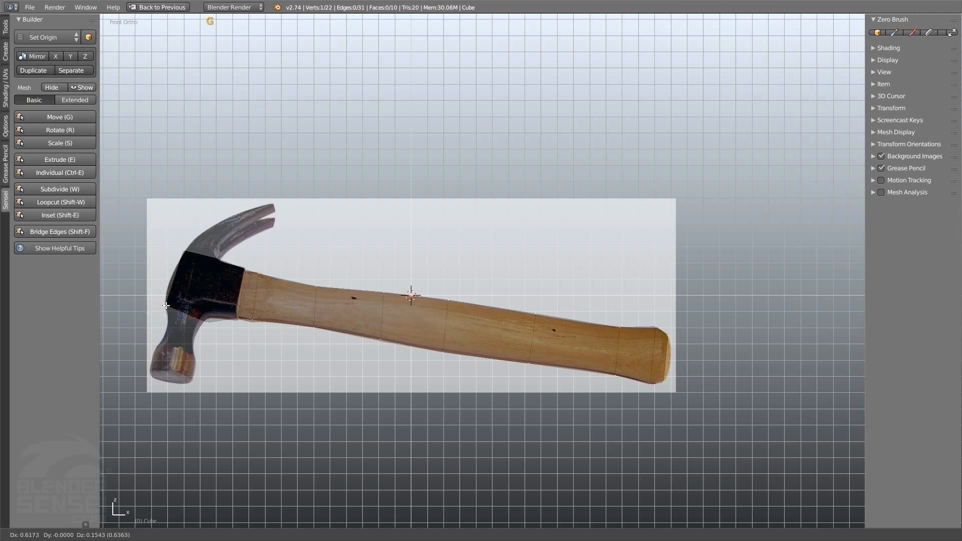
{"action": "left_click", "coordinate": [163, 304]}
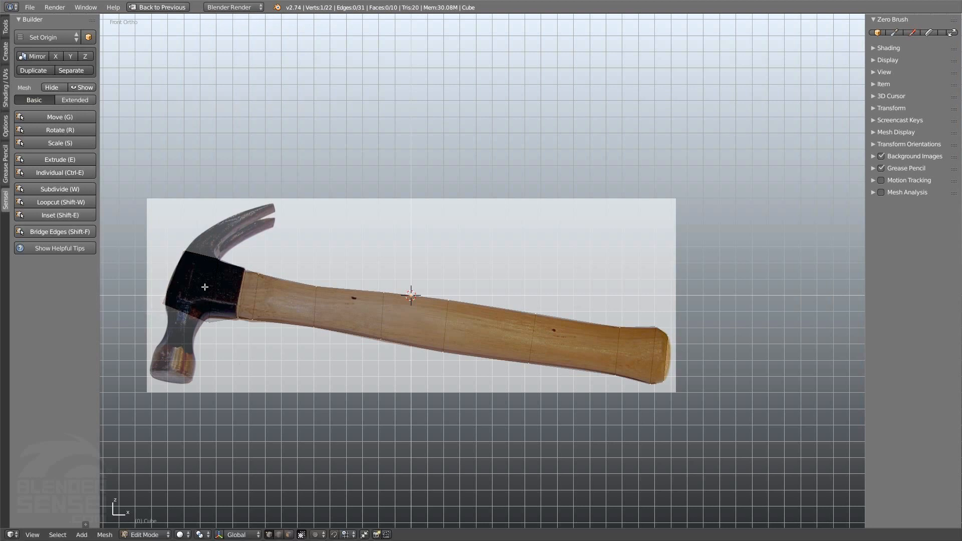
Select the edge at the claw's base and extrude it in segments along the curved claw, nearly to its tip.
{"action": "scroll", "coordinate": [200, 269], "scroll_direction": "up", "scroll_amount": 4, "text": "shift"}
{"action": "left_click", "coordinate": [201, 256]}
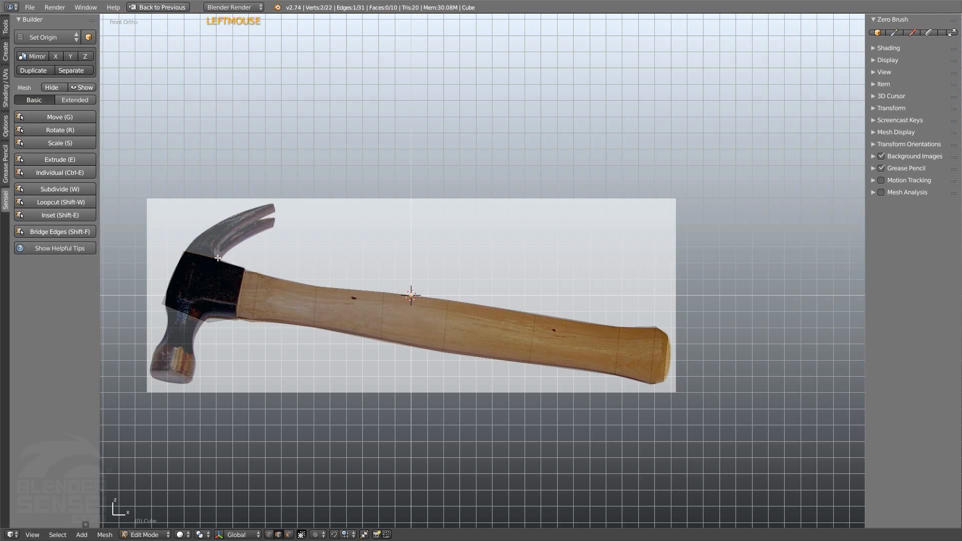
{"action": "key", "text": "e"}
{"action": "left_click", "coordinate": [235, 237]}
{"action": "key", "text": "e"}
{"action": "left_click", "coordinate": [290, 251]}
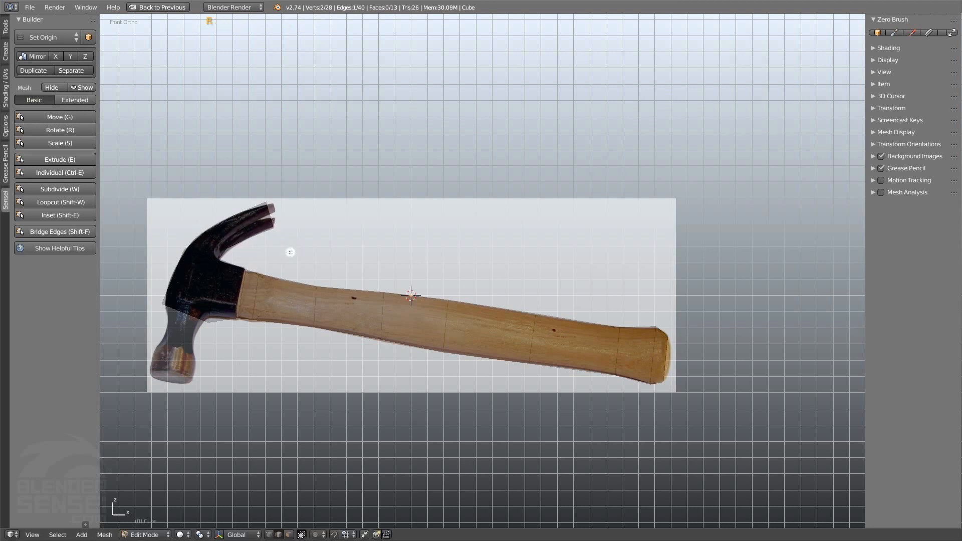
Scale the edge near the claw's tip to about 1.32 and extrude a final short segment to the tip.
{"action": "key", "text": "s"}
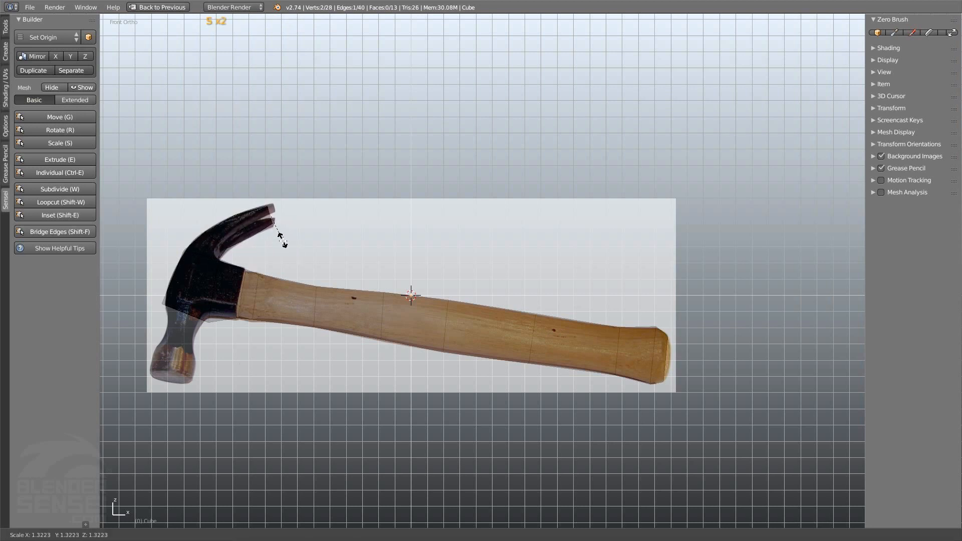
{"action": "left_click", "coordinate": [280, 232]}
{"action": "key", "text": "e"}
{"action": "left_click", "coordinate": [290, 242]}
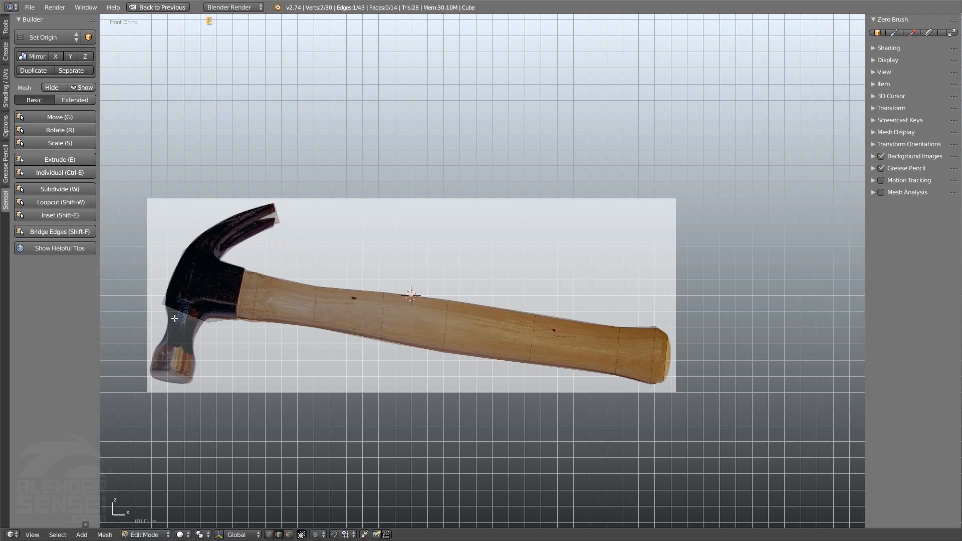
Extrude the edge at the head's underside about 1.1 units into the neck, rotate it level and scale it to about 1.08.
{"action": "left_click", "coordinate": [189, 315]}
{"action": "key", "text": "e"}
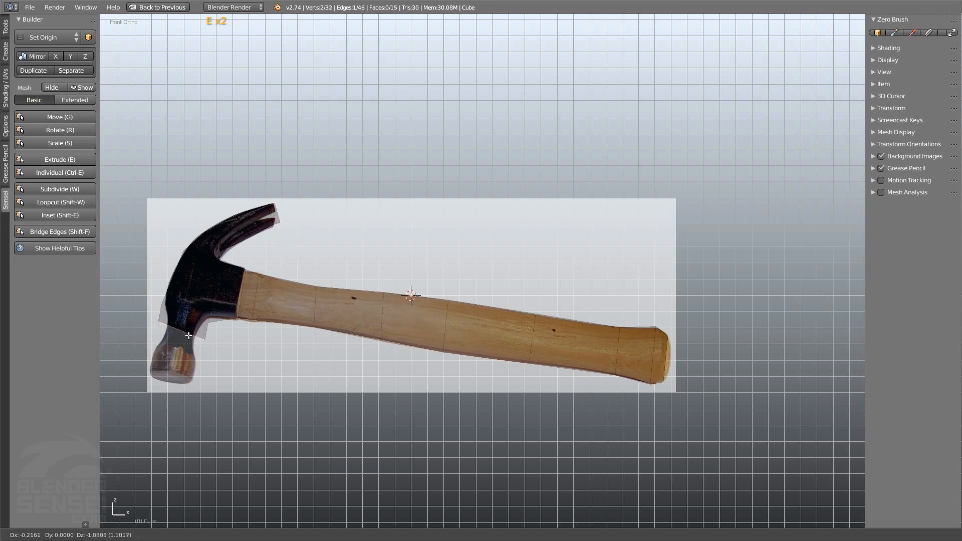
{"action": "left_click", "coordinate": [186, 332]}
{"action": "key", "text": "r"}
{"action": "left_click", "coordinate": [229, 337]}
{"action": "key", "text": "g"}
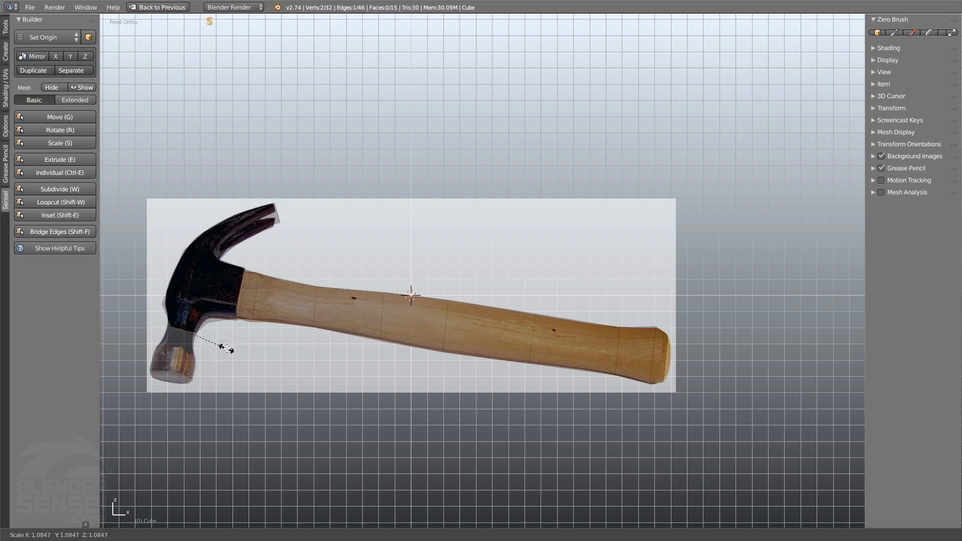
{"action": "left_click", "coordinate": [224, 346]}
Extrude the edge down to the end of the neck, scale it to about 1.21, and extrude and scale another segment over the poll.
{"action": "key", "text": "e"}
{"action": "left_click", "coordinate": [214, 373]}
{"action": "key", "text": "e"}
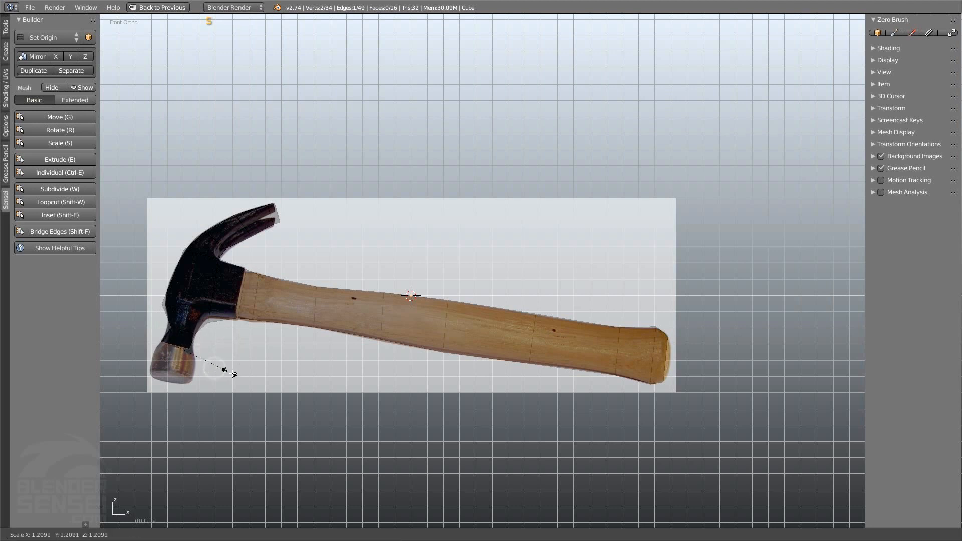
{"action": "left_click", "coordinate": [238, 411]}
{"action": "key", "text": "s"}
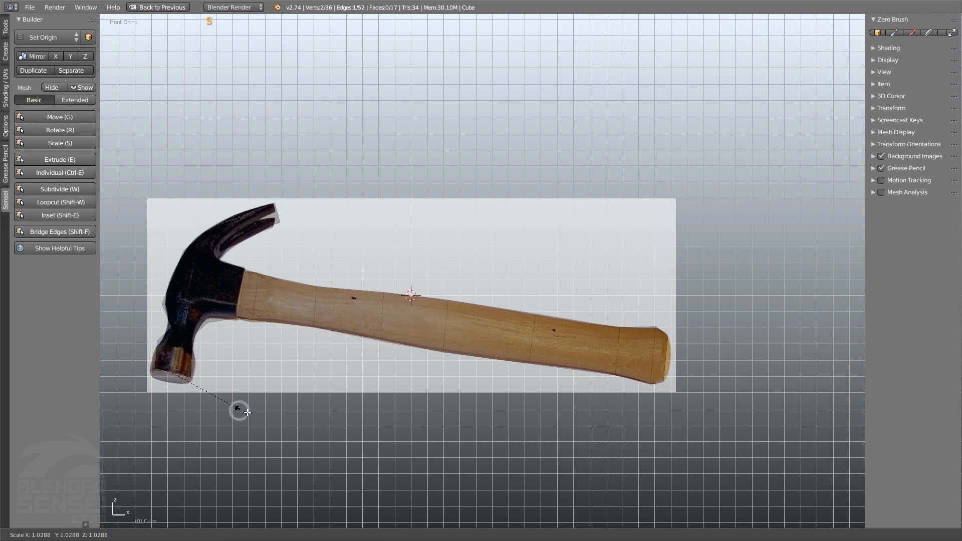
{"action": "left_click", "coordinate": [265, 415]}
Extrude the poll's end edge about 0.2 units to the striking face and scale it to about 0.75.
{"action": "key", "text": "e"}
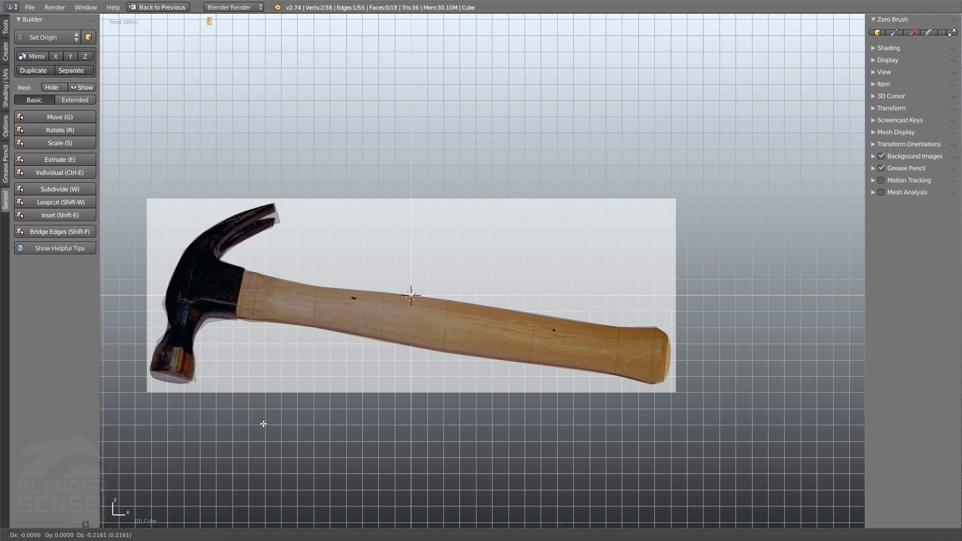
{"action": "left_click", "coordinate": [261, 425]}
{"action": "key", "text": "s"}
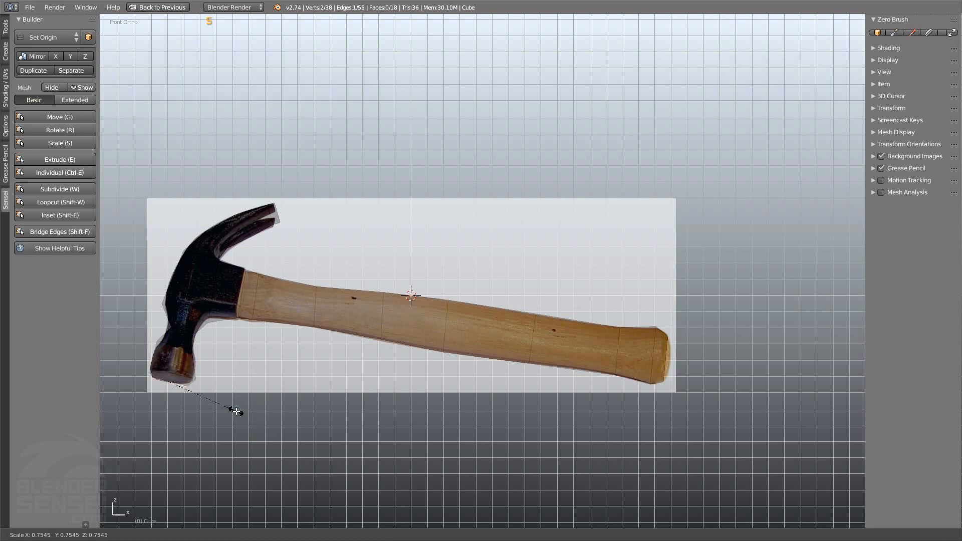
{"action": "left_click", "coordinate": [236, 411]}
Extrude the edge at the handle's butt end a short way outward and scale it to about 0.46 to round the end.
{"action": "left_click", "coordinate": [665, 361]}
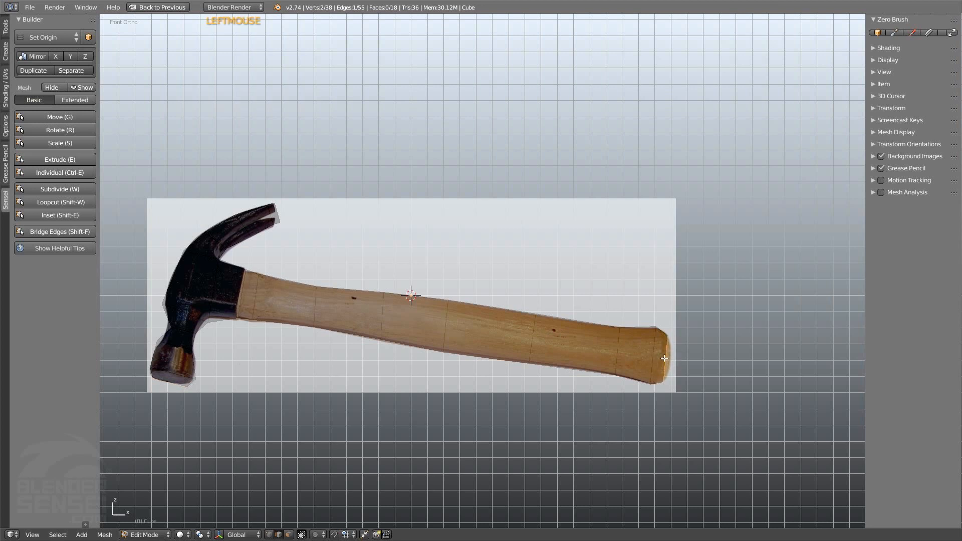
{"action": "key", "text": "e"}
{"action": "left_click", "coordinate": [670, 359]}
{"action": "key", "text": "s"}
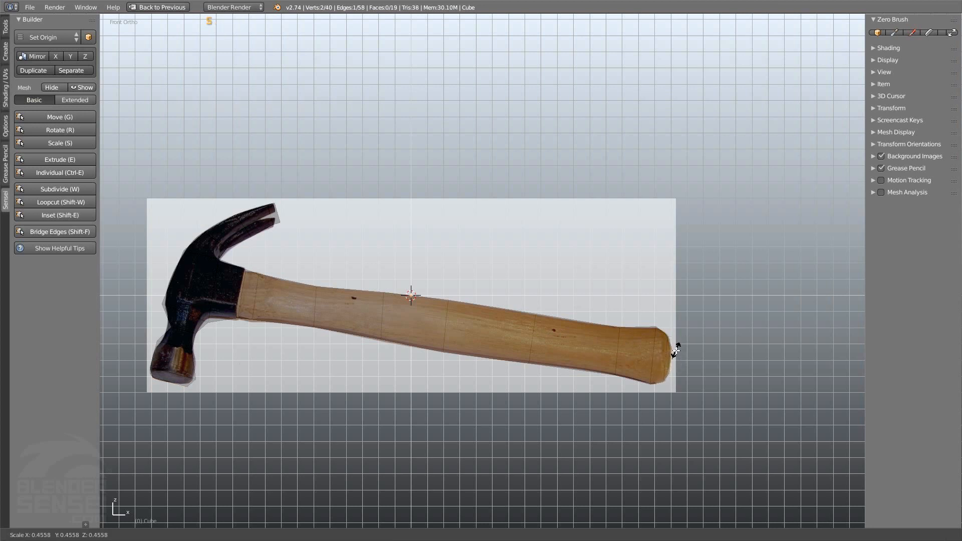
{"action": "left_click", "coordinate": [674, 353]}
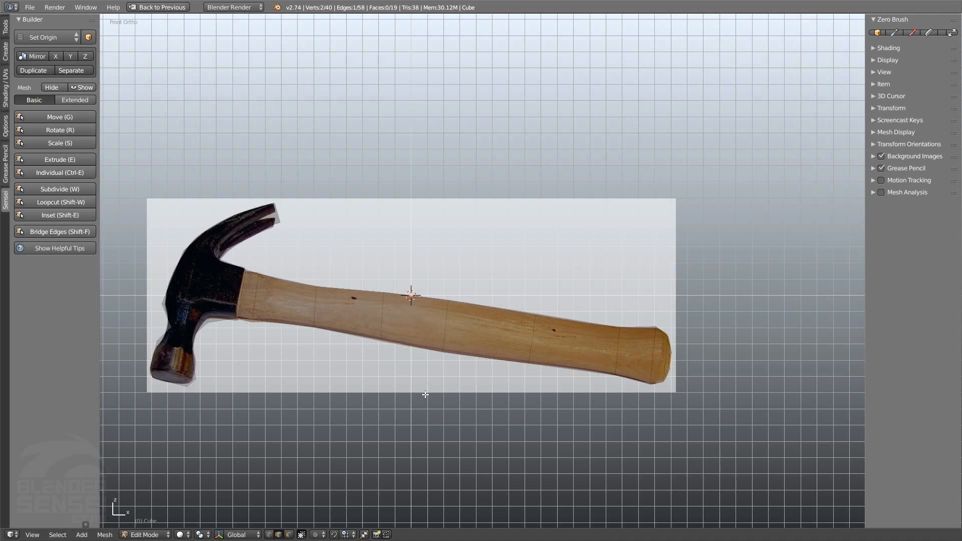
Select the entire flat hammer mesh and extrude it sideways to give it thickness.
{"action": "middle_click_drag", "start_coordinate": [425, 395], "coordinate": [459, 414]}
{"action": "scroll", "coordinate": [492, 408], "scroll_direction": "down", "scroll_amount": 2}
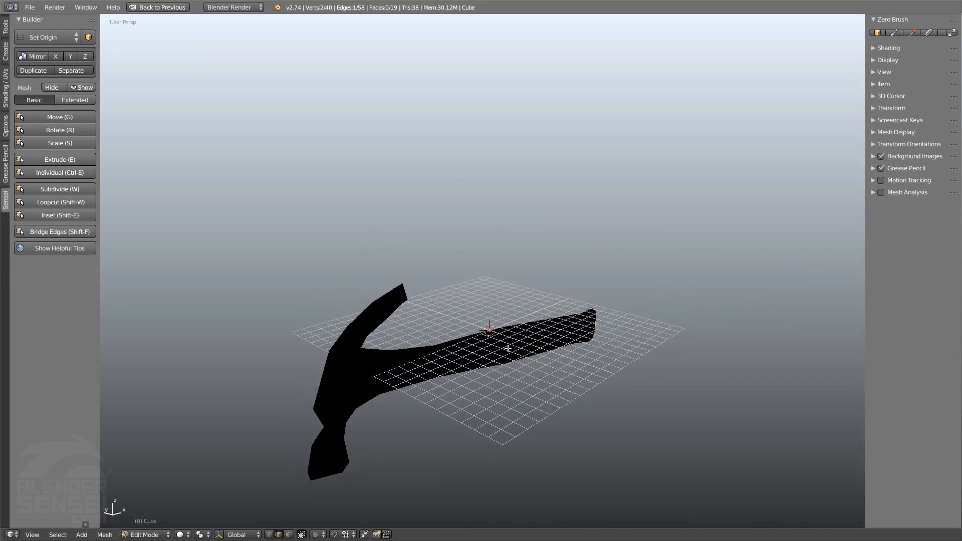
{"action": "middle_click_drag", "start_coordinate": [438, 369], "coordinate": [460, 335]}
{"action": "middle_click_drag", "start_coordinate": [576, 332], "coordinate": [579, 333]}
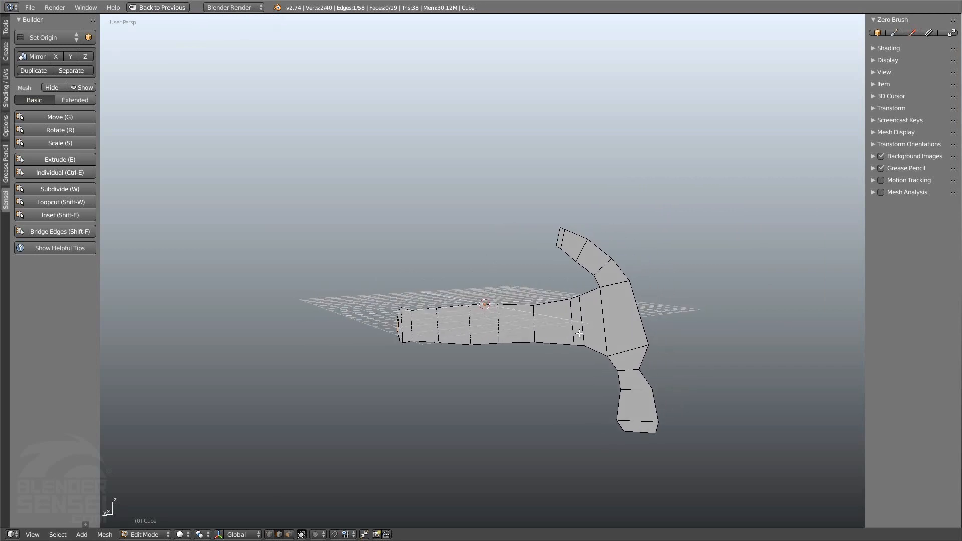
{"action": "middle_click_drag", "start_coordinate": [565, 373], "coordinate": [446, 394]}
{"action": "key", "text": "a"}
{"action": "key", "text": "e"}
{"action": "key", "text": "e"}
{"action": "left_click", "coordinate": [544, 383]}
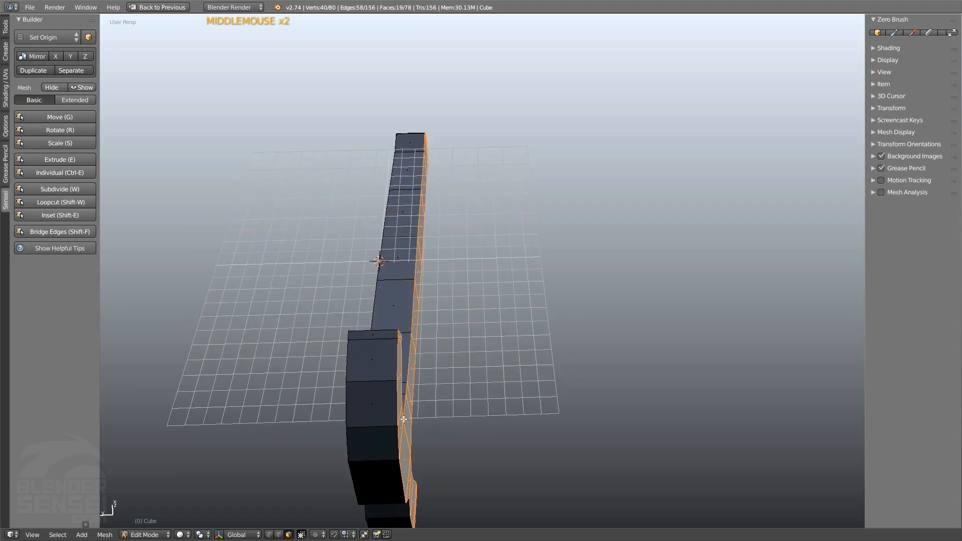
Move the hammer's extruded side about 5.03 units along the global Y axis, through to the opposite side.
{"action": "middle_click_drag", "start_coordinate": [403, 418], "coordinate": [416, 403]}
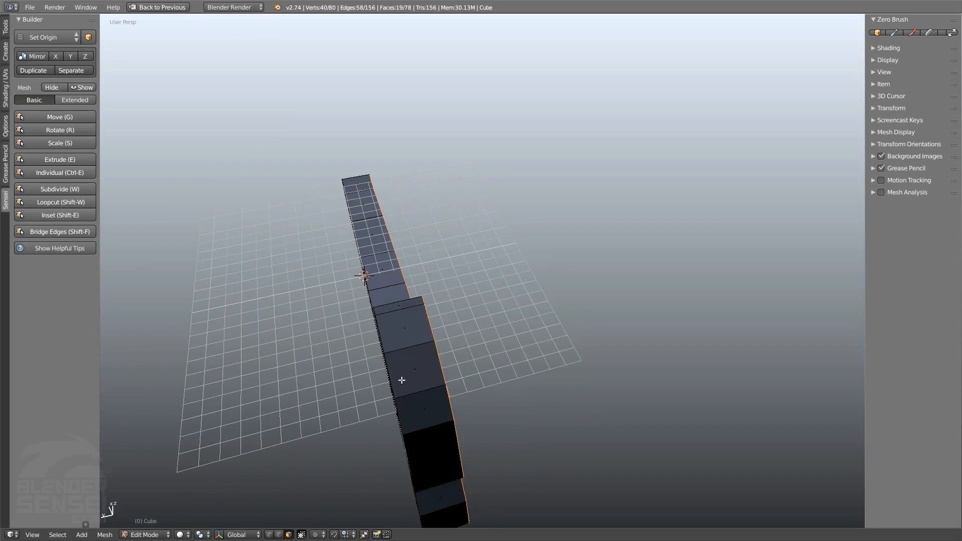
{"action": "middle_click_drag", "start_coordinate": [393, 326], "coordinate": [435, 282]}
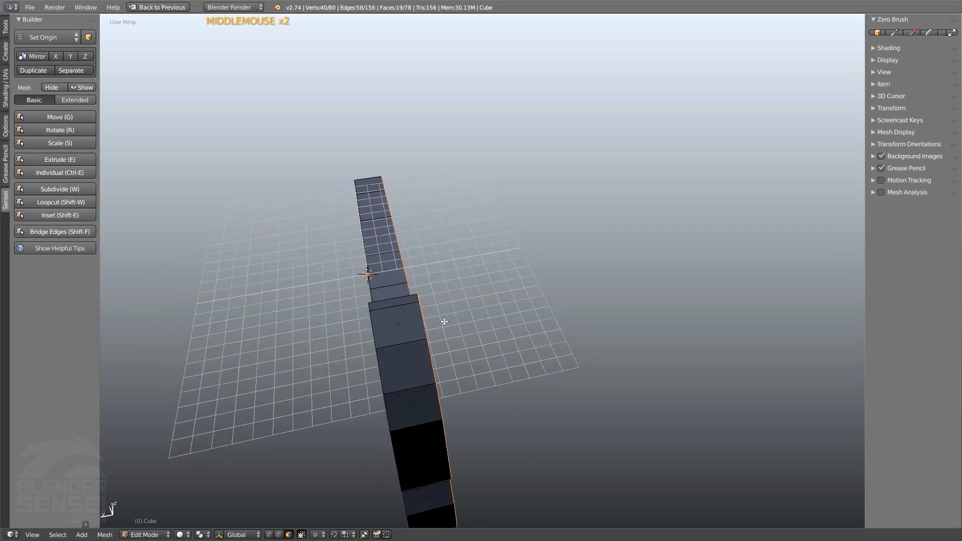
{"action": "mouse_move", "coordinate": [462, 338]}
{"action": "middle_mouse_down", "text": "shift"}
{"action": "mouse_move", "coordinate": [468, 301]}
{"action": "mouse_move", "coordinate": [454, 315]}
{"action": "mouse_move", "coordinate": [461, 347]}
{"action": "middle_mouse_up", "text": "shift"}
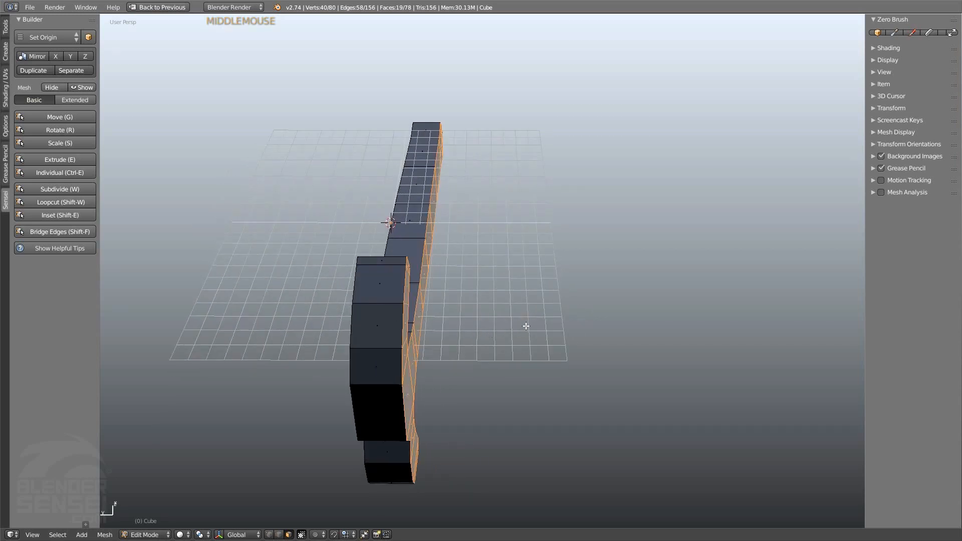
{"action": "key", "text": "g"}
{"action": "key", "text": "y"}
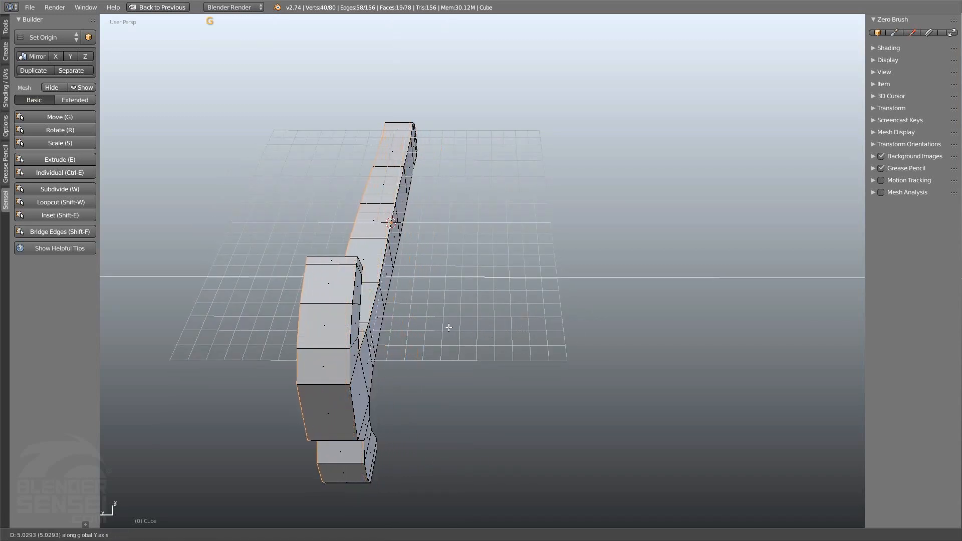
{"action": "left_click", "coordinate": [449, 327]}
Return to Object Mode and inspect the thickened hammer's shape from several angles.
{"action": "middle_click_drag", "start_coordinate": [447, 328], "coordinate": [386, 211]}
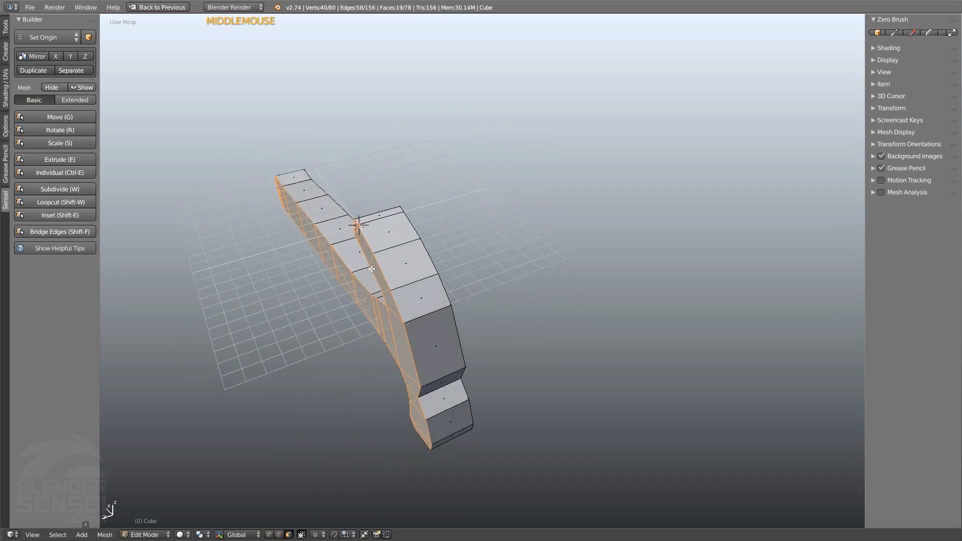
{"action": "middle_click_drag", "start_coordinate": [371, 269], "coordinate": [397, 292]}
{"action": "middle_click_drag", "start_coordinate": [406, 231], "coordinate": [433, 229]}
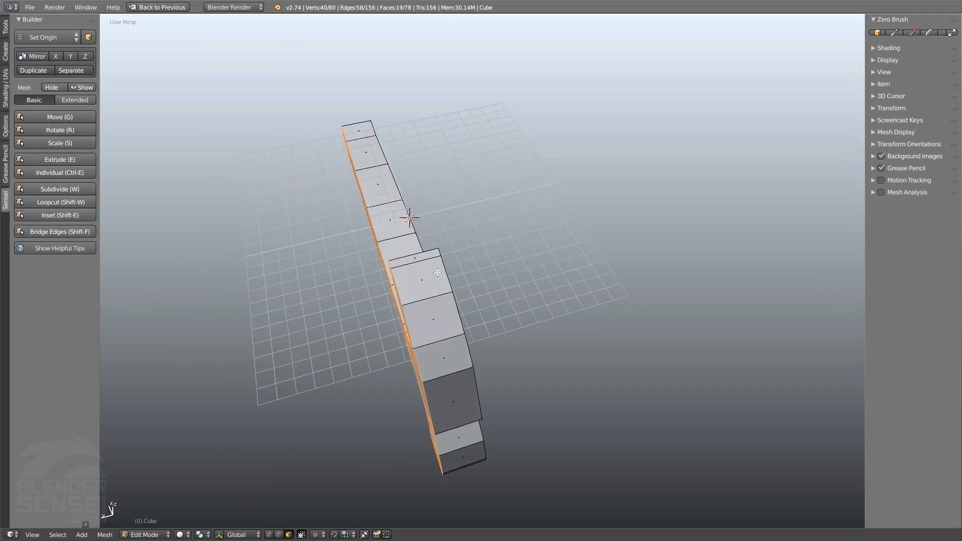
{"action": "middle_click_drag", "start_coordinate": [437, 272], "coordinate": [464, 237]}
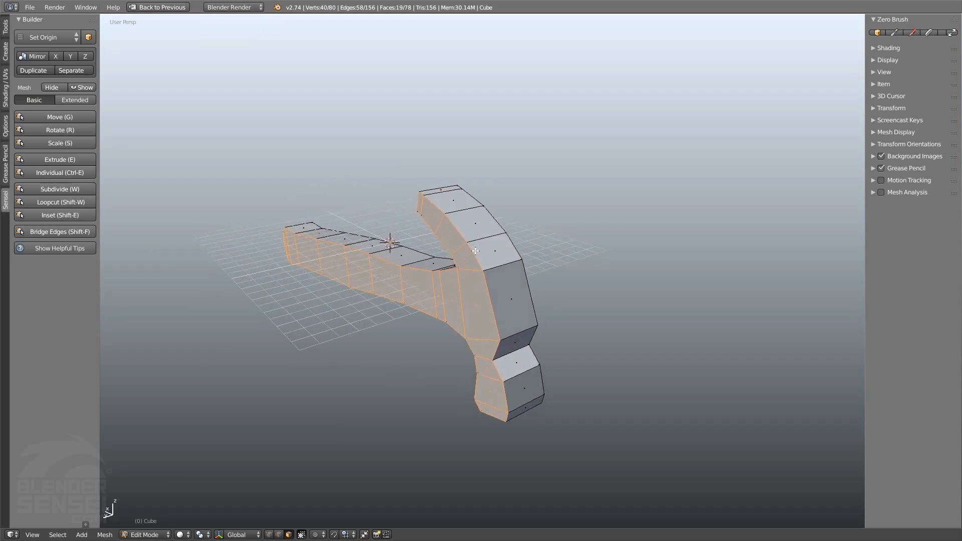
{"action": "key", "text": "Tab"}
{"action": "middle_click_drag", "start_coordinate": [443, 309], "coordinate": [350, 237]}
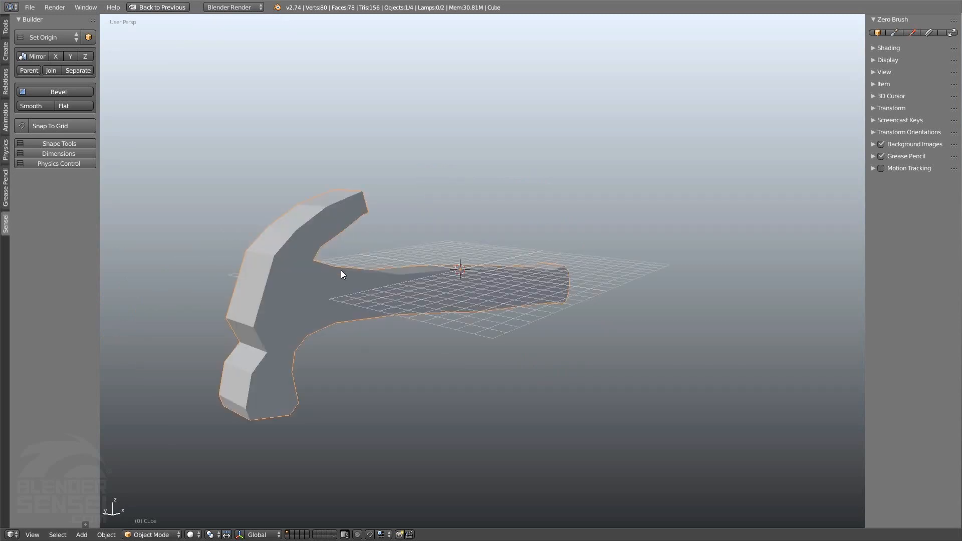
{"action": "middle_click_drag", "start_coordinate": [336, 274], "coordinate": [378, 293]}
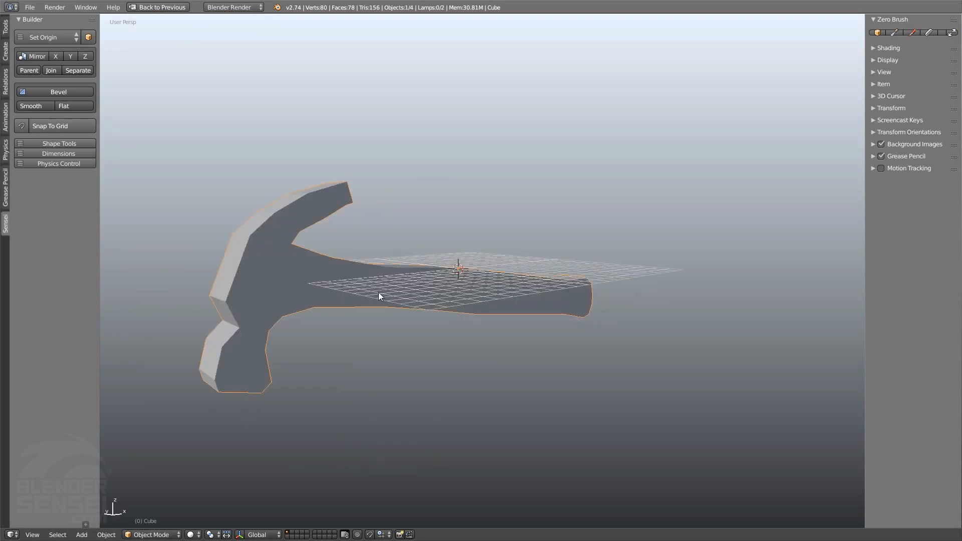
{"action": "middle_click_drag", "start_coordinate": [435, 346], "coordinate": [461, 343], "text": "shift"}
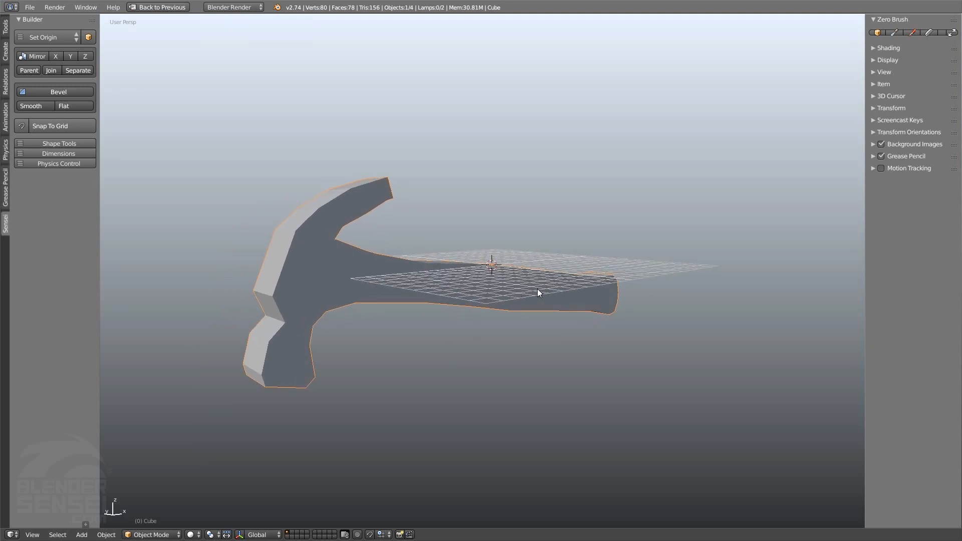